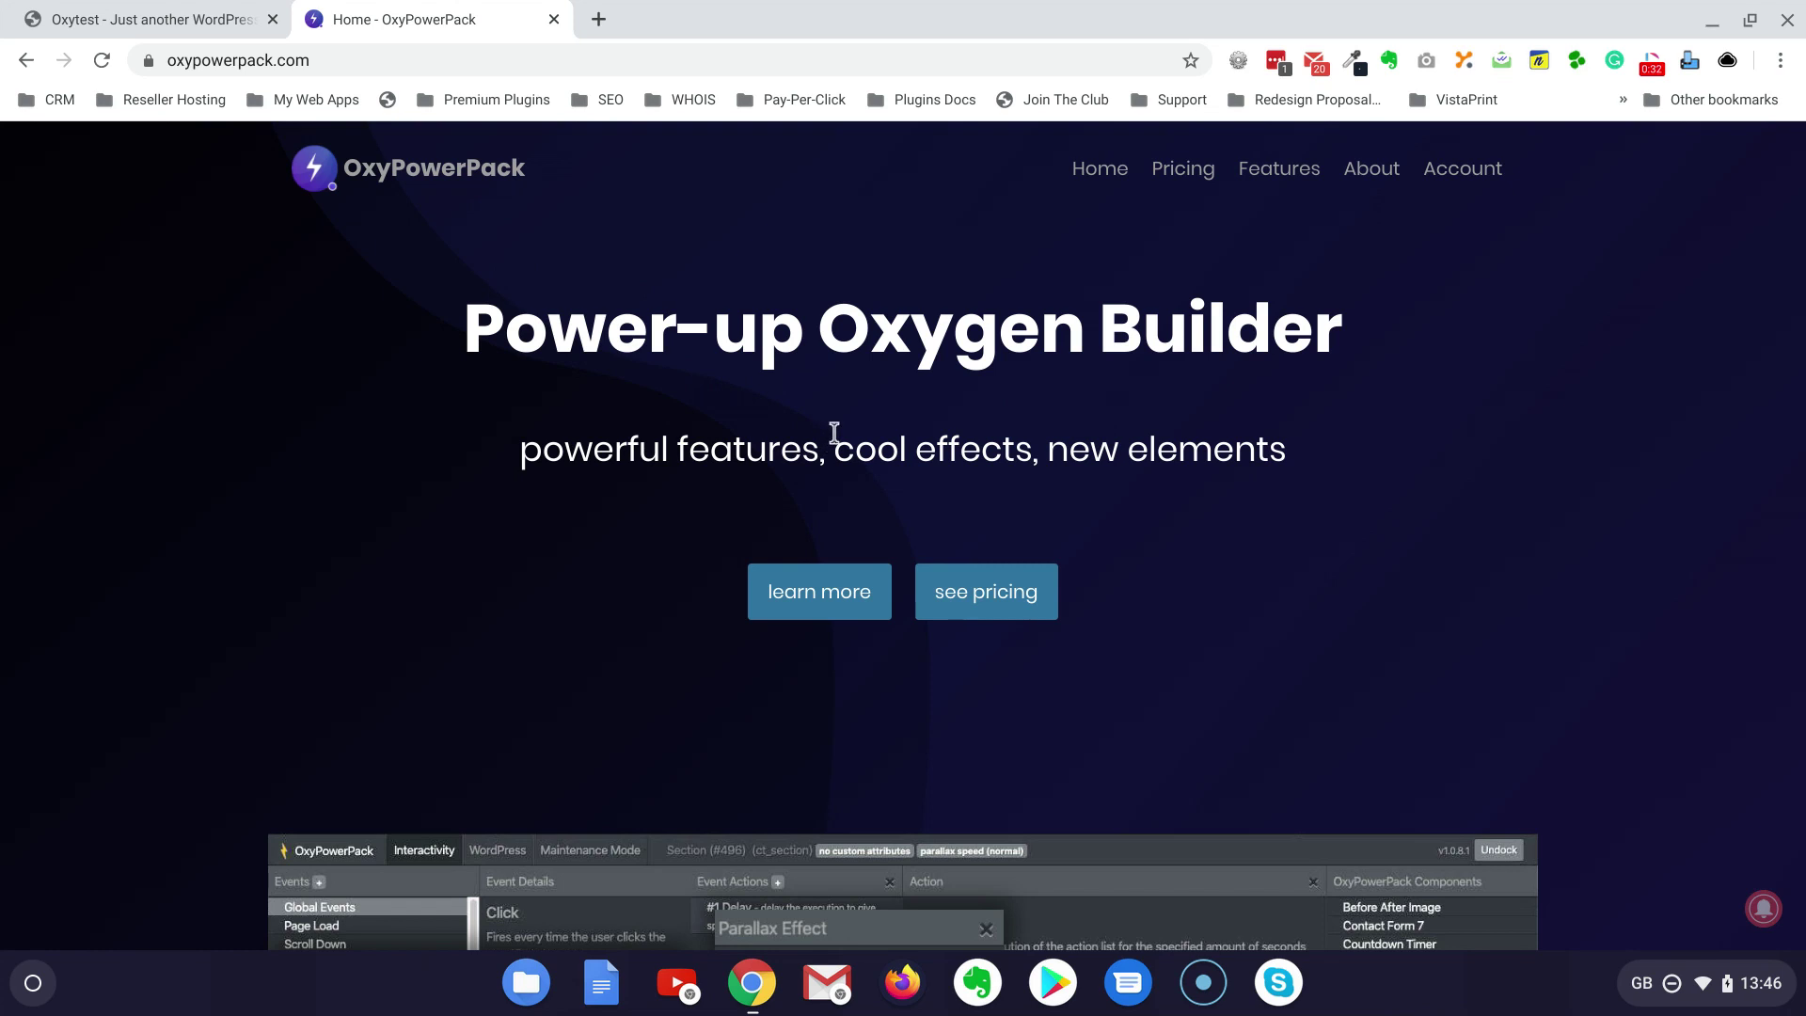
# Step: On the Oxytest tab, view the Maintenance and Coming Soon pages, returning home after each
pyautogui.click(154, 19)
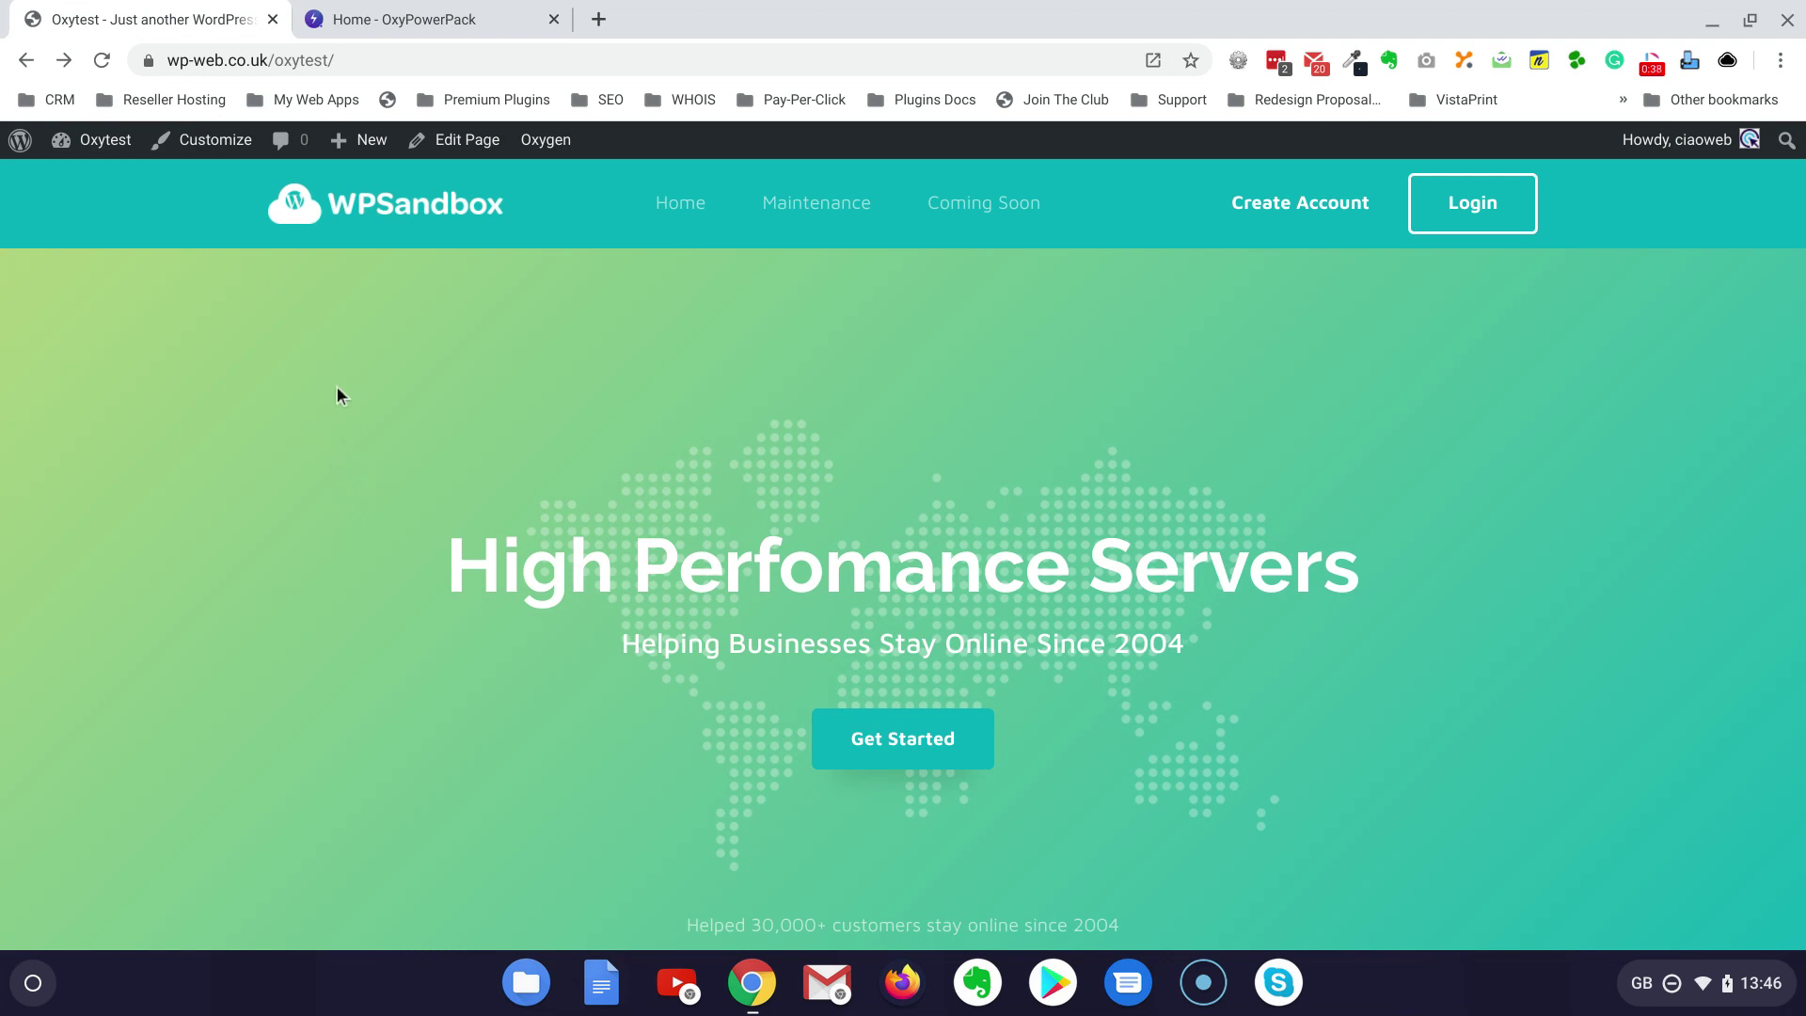
pyautogui.click(786, 209)
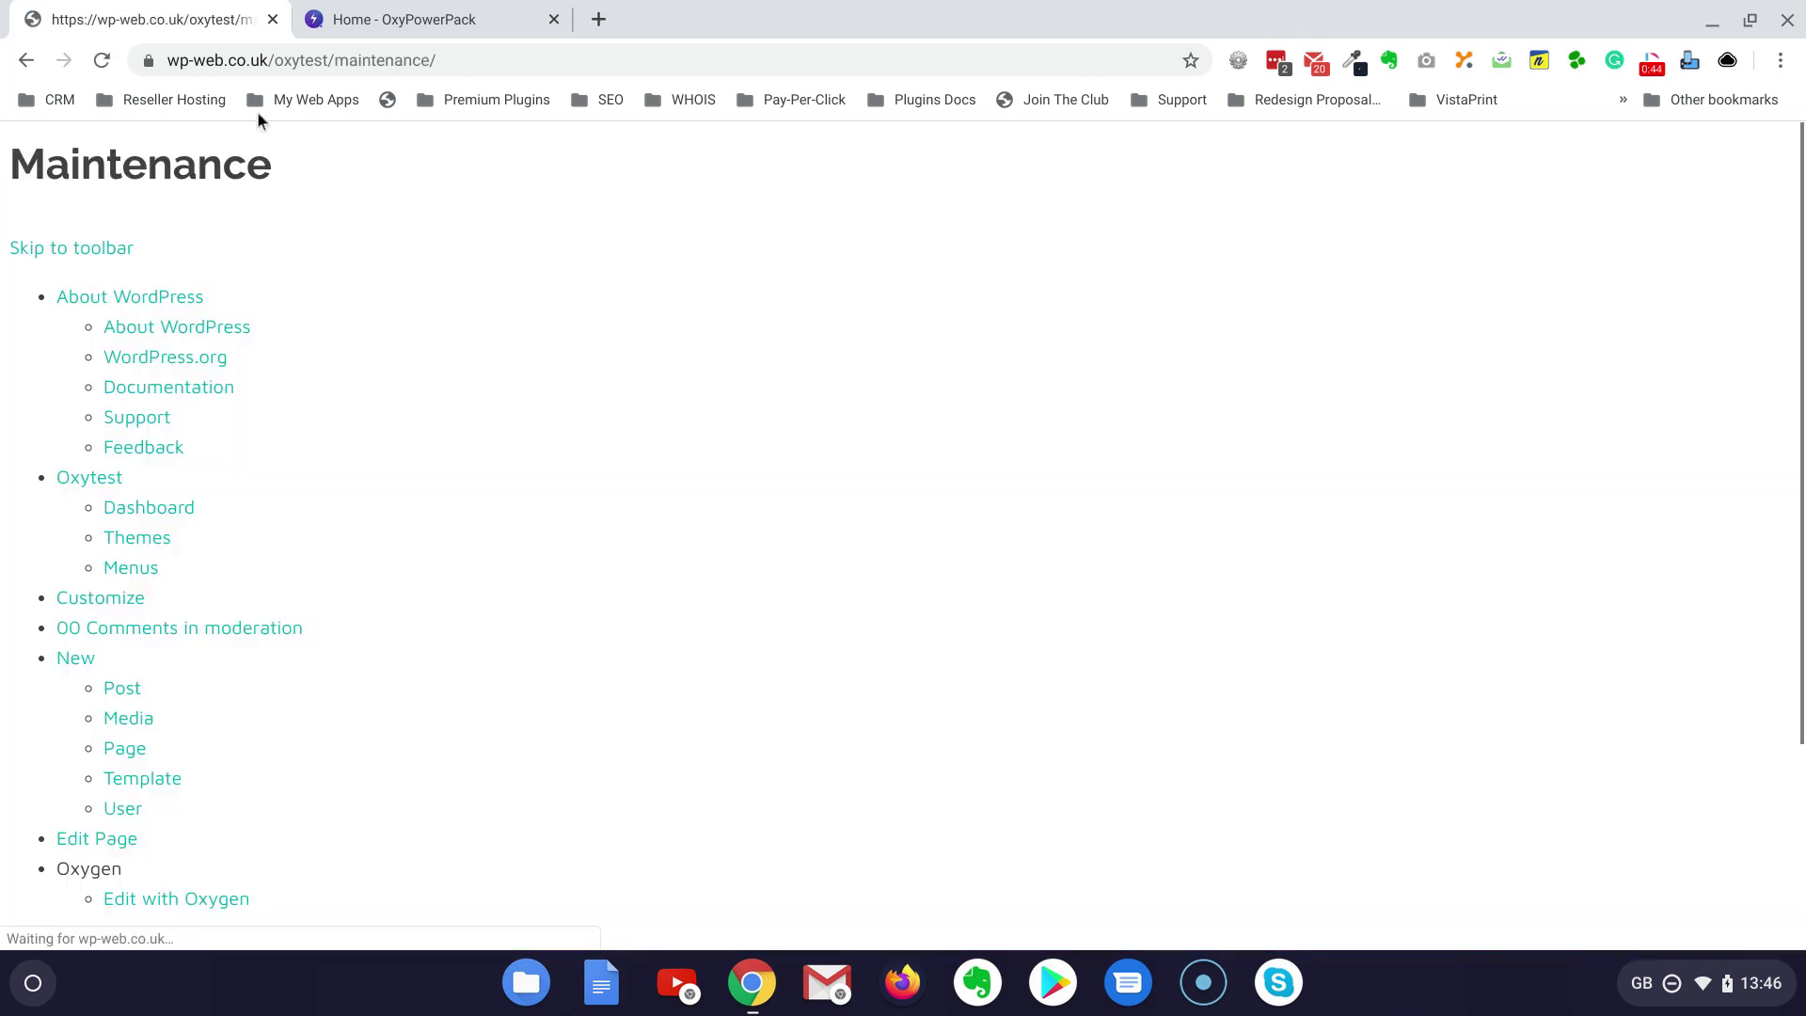
pyautogui.click(25, 61)
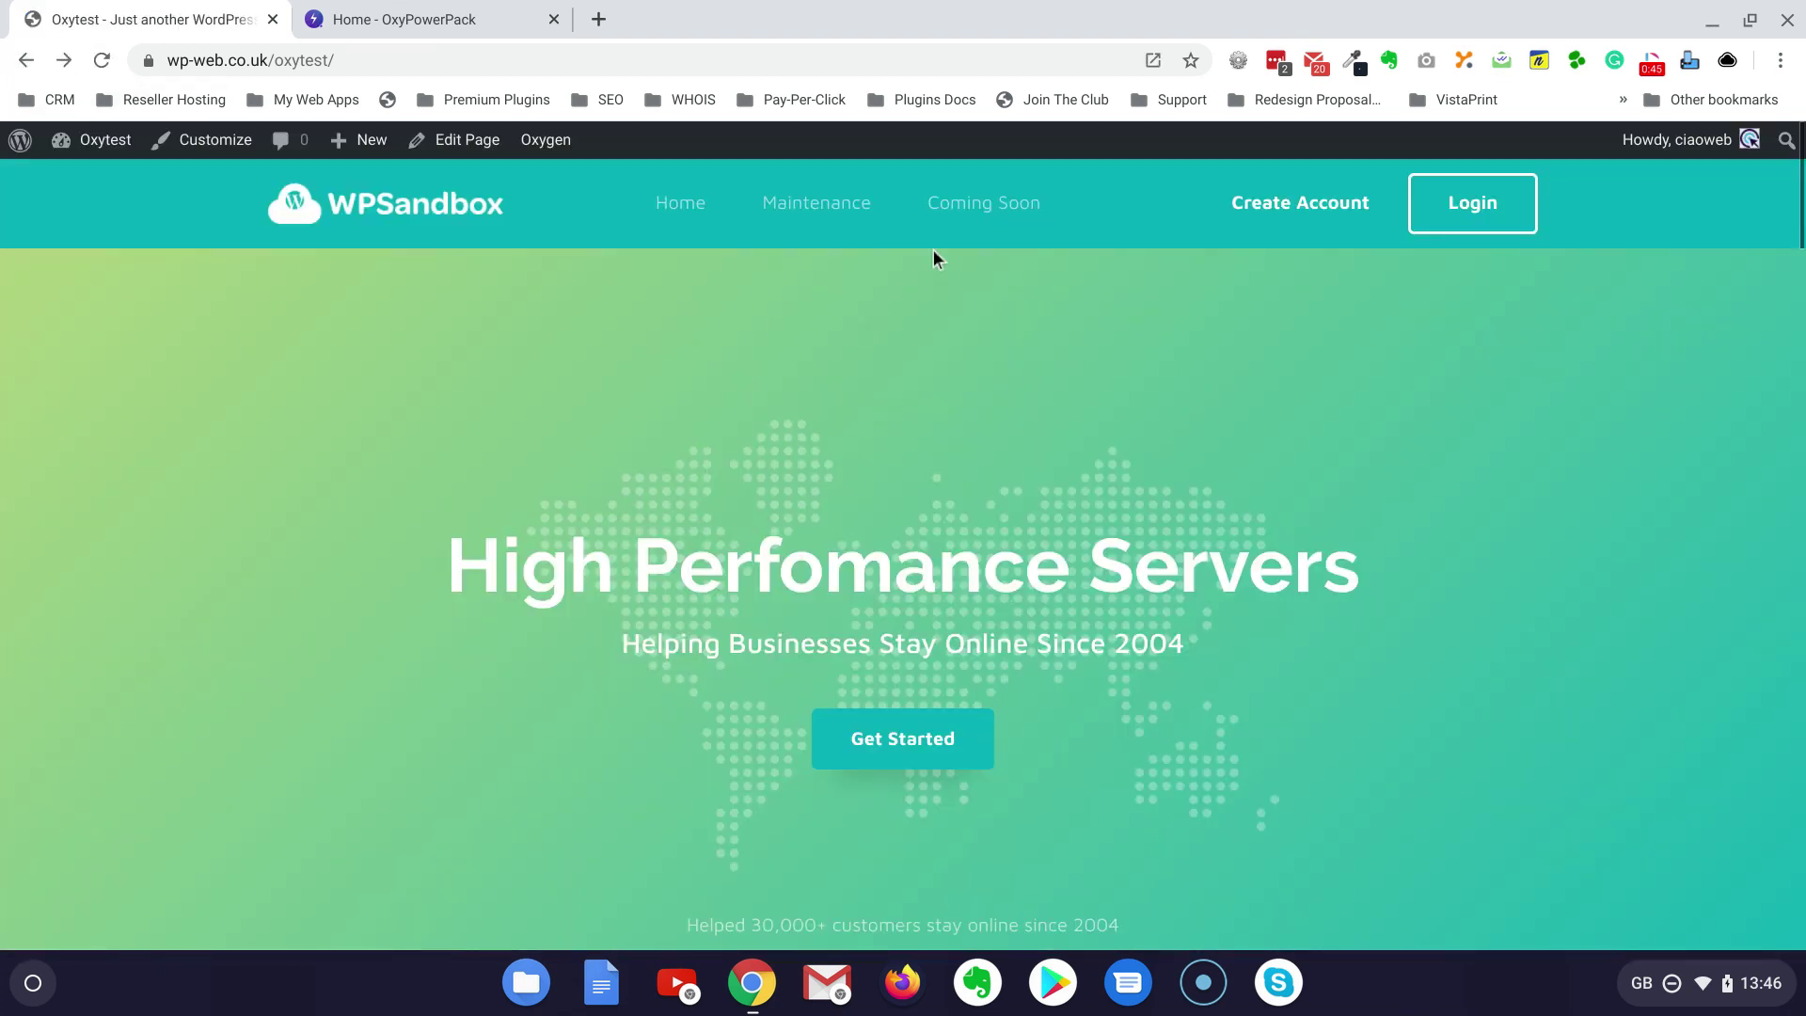
pyautogui.click(977, 218)
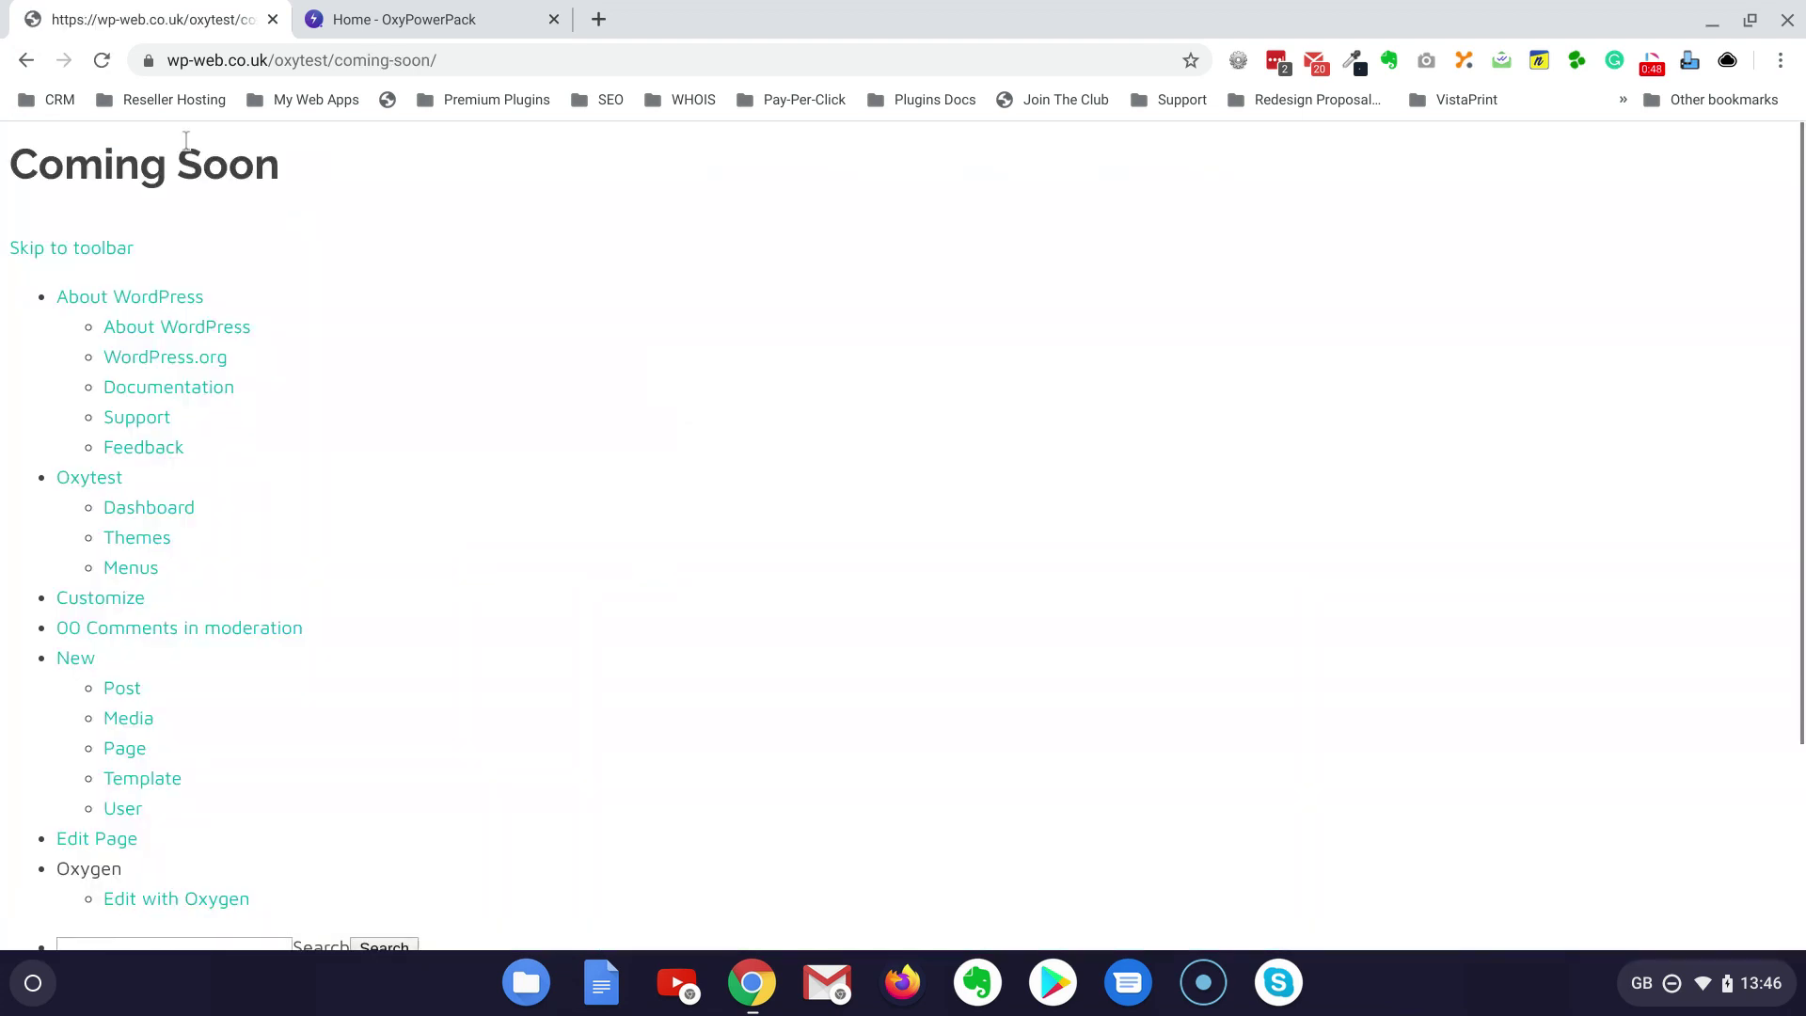
pyautogui.click(25, 61)
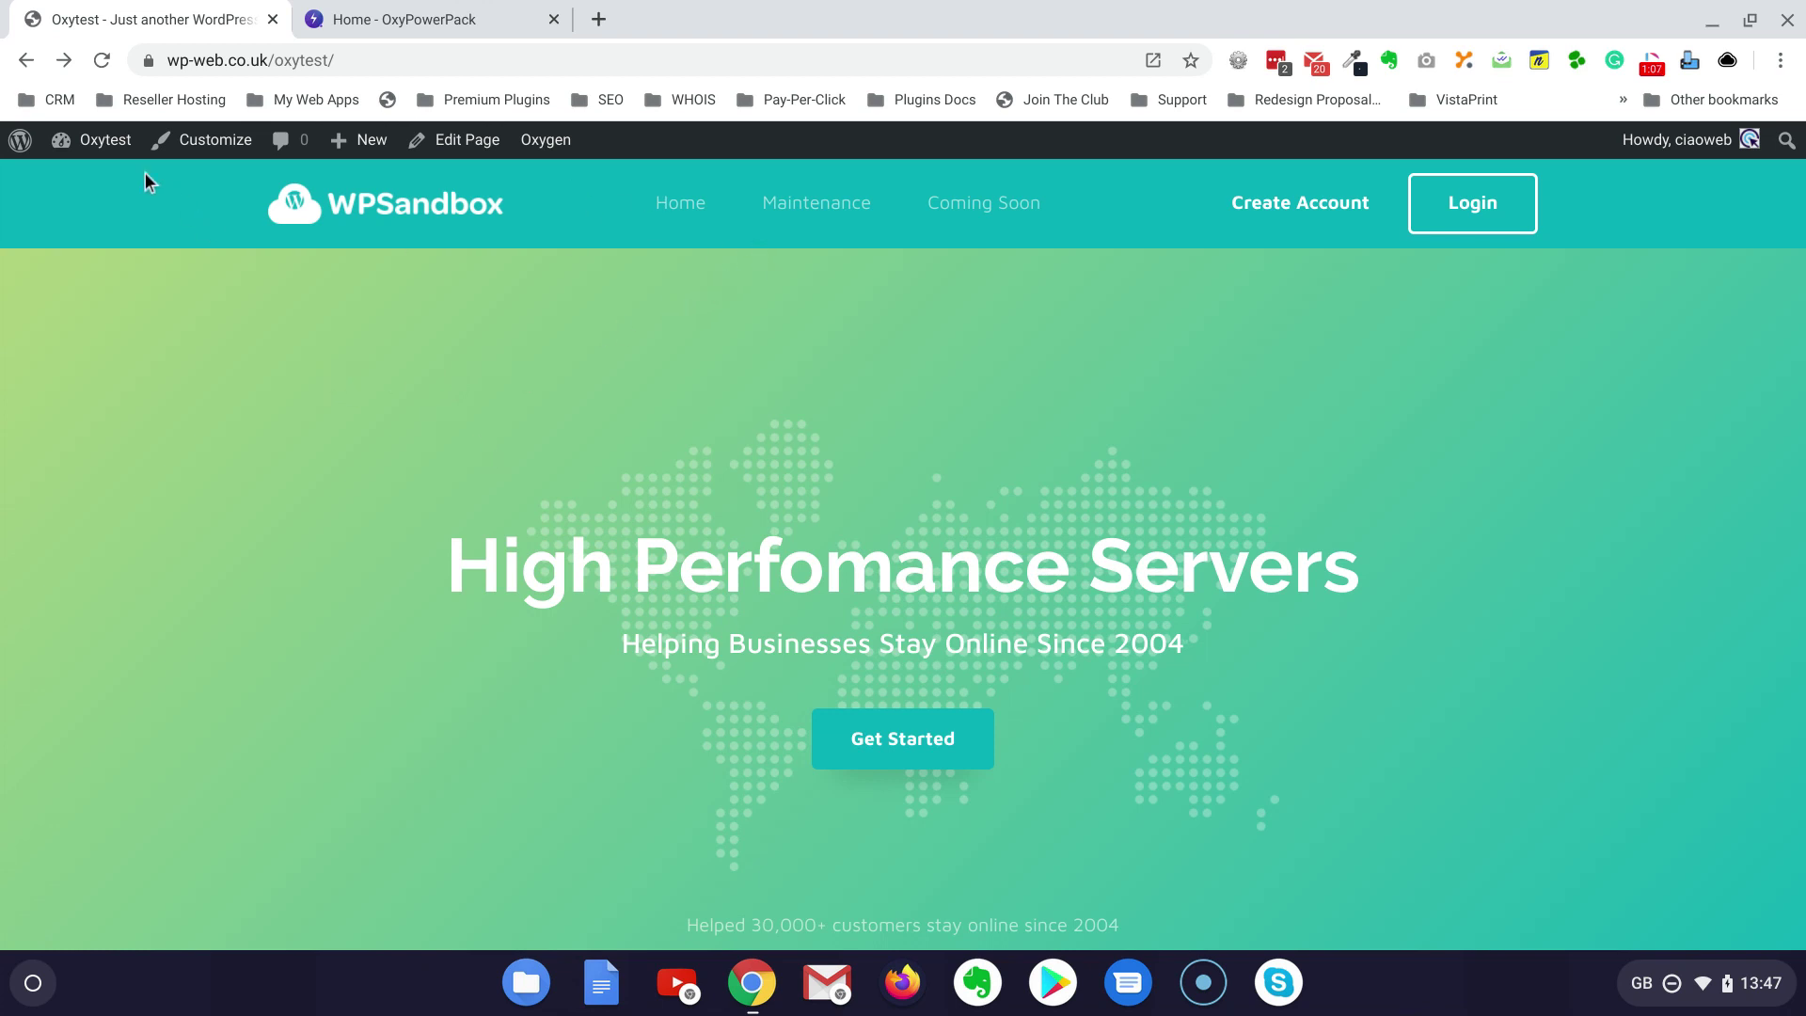
# Step: Go to the Dashboard and filter Installed Plugins to show only active ones
pyautogui.moveTo(94, 145)
pyautogui.click(87, 194)
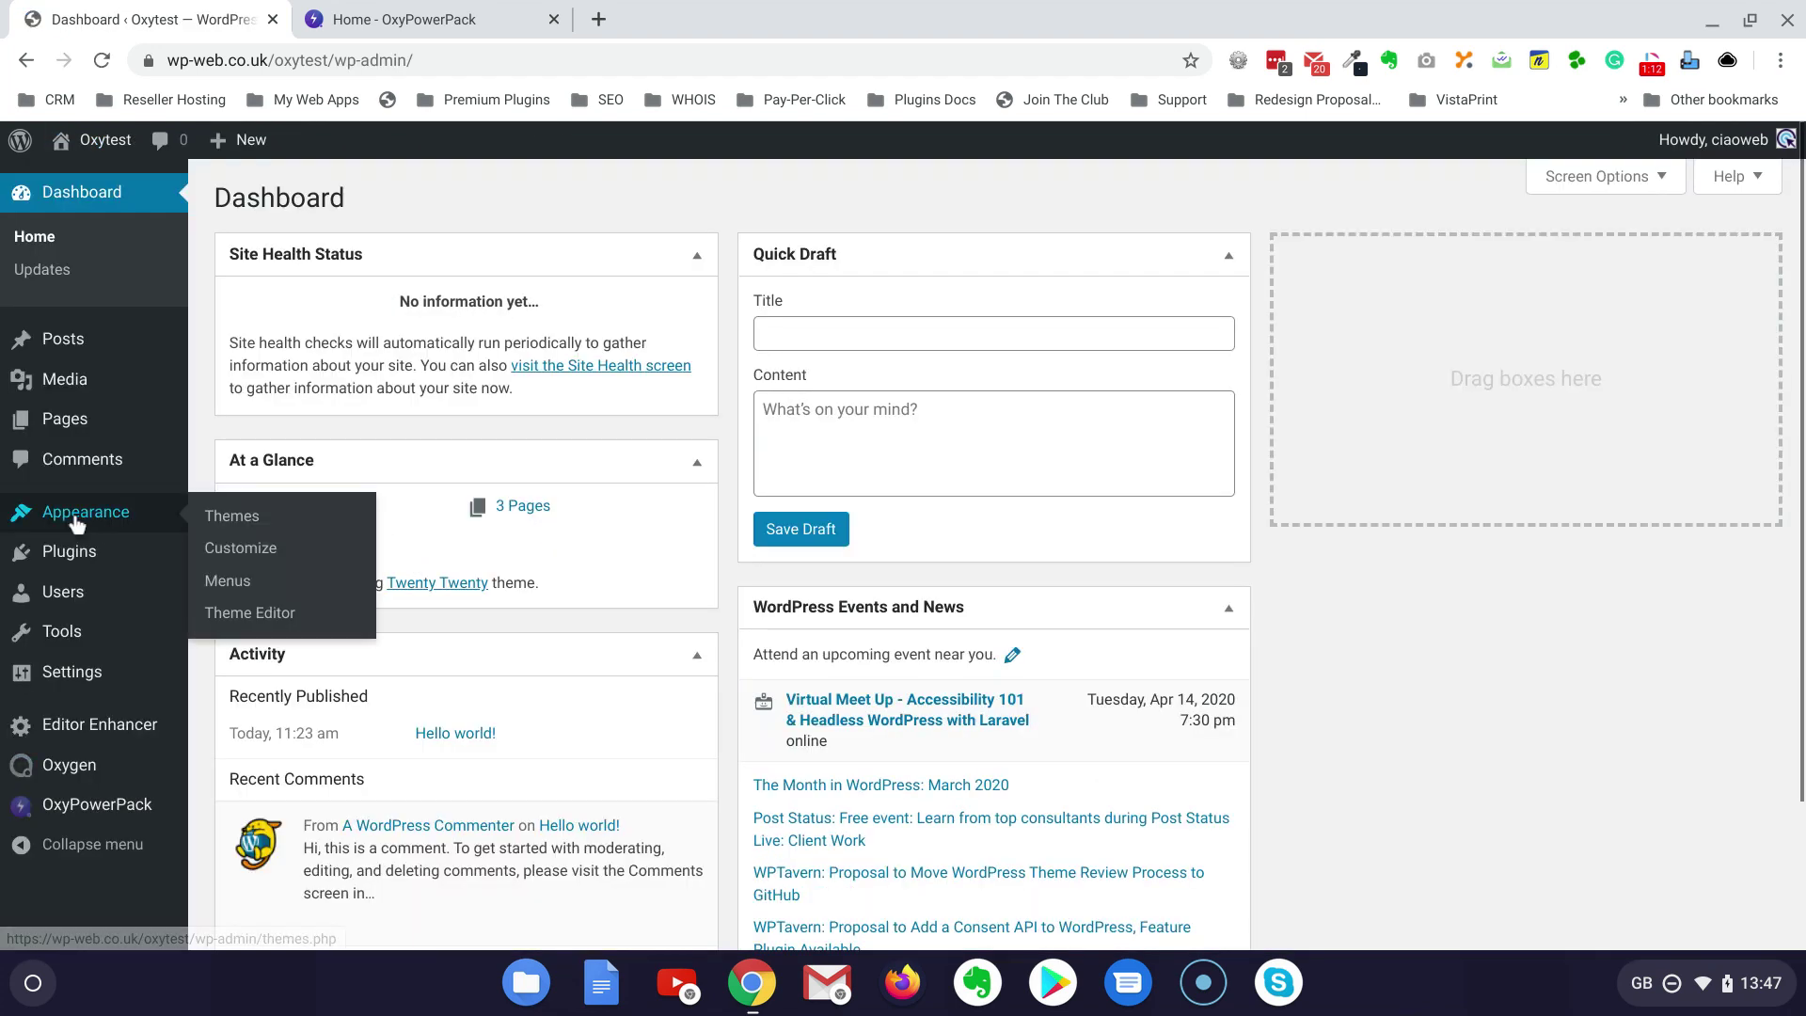
pyautogui.moveTo(64, 559)
pyautogui.click(242, 557)
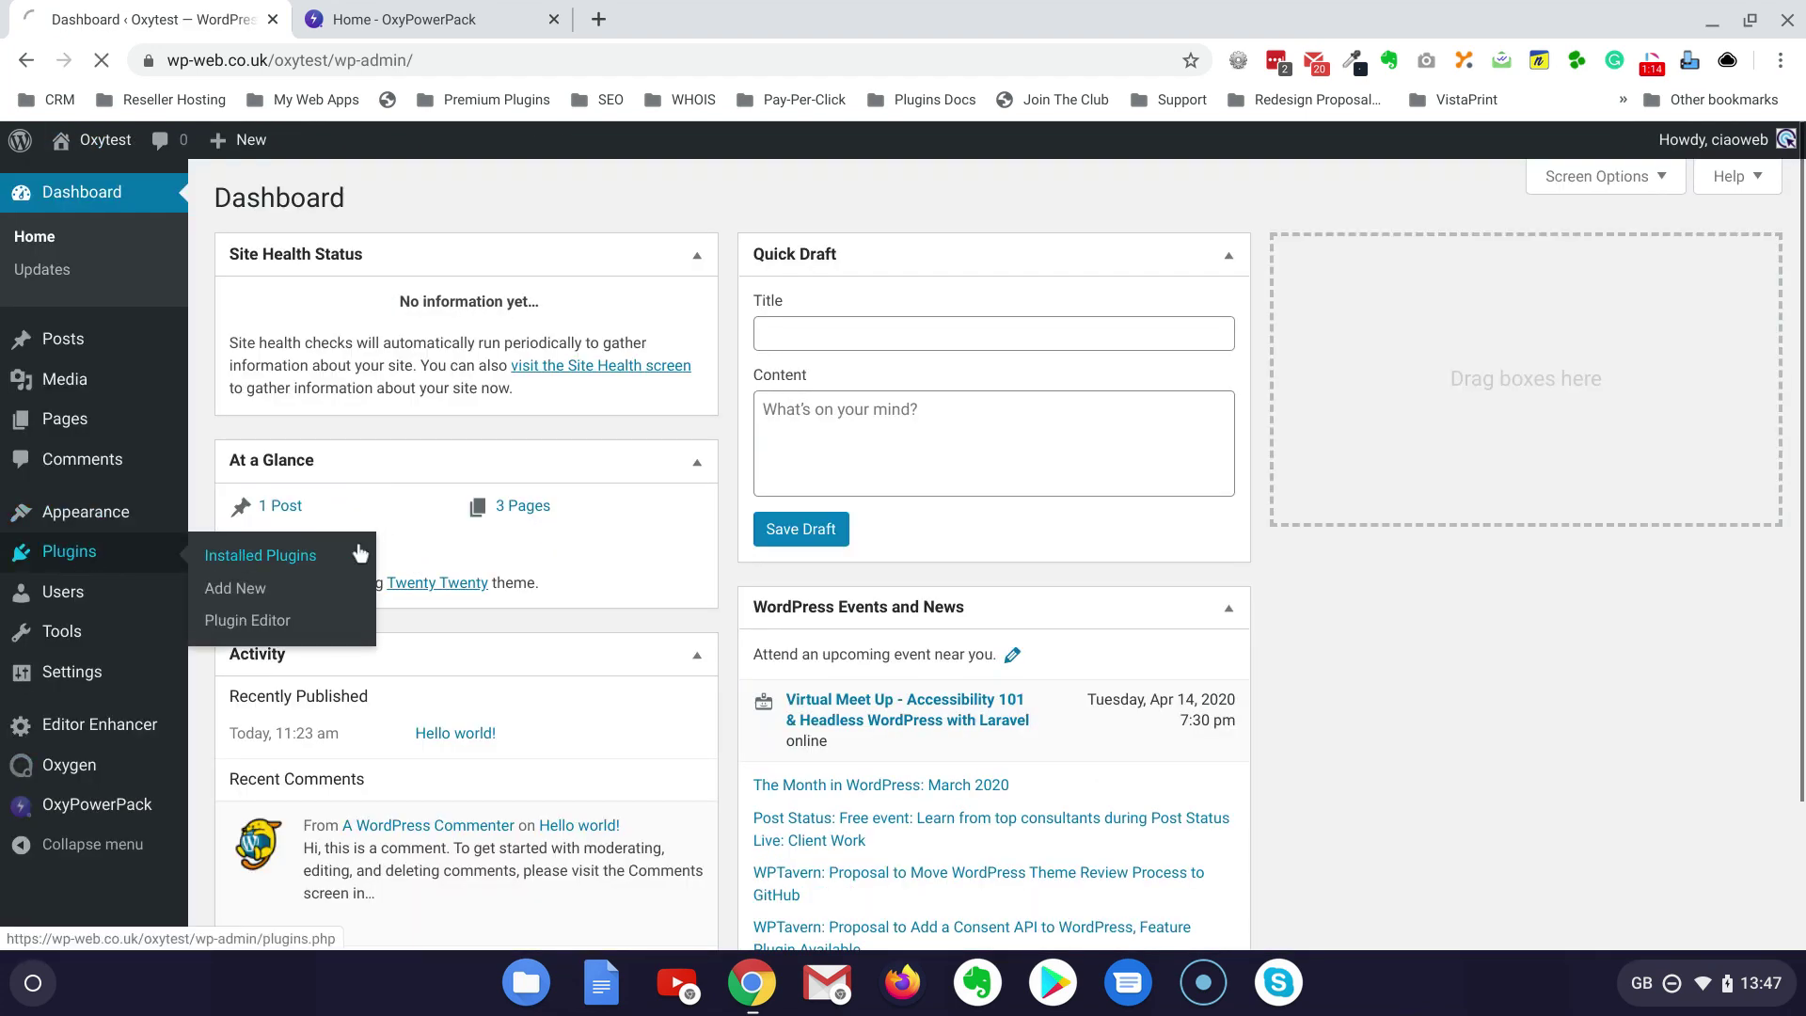
pyautogui.scroll(-2, 519, 508)
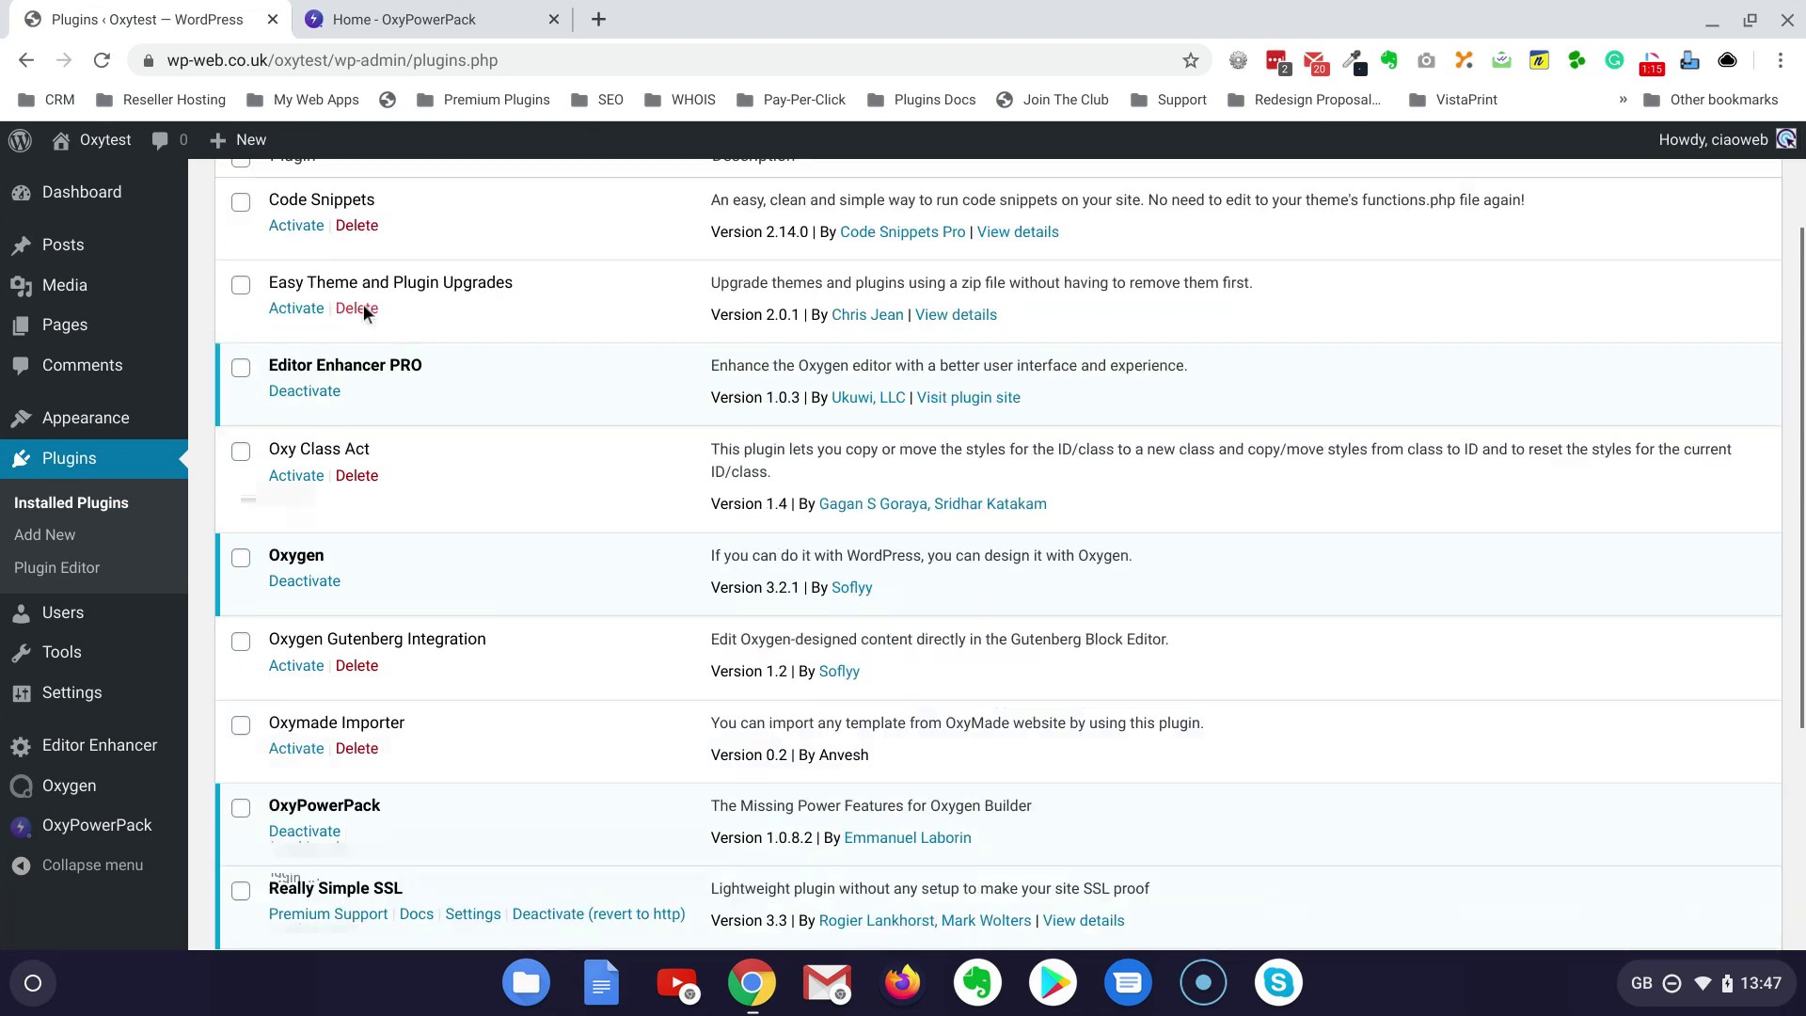
pyautogui.scroll(2, 351, 310)
pyautogui.click(318, 247)
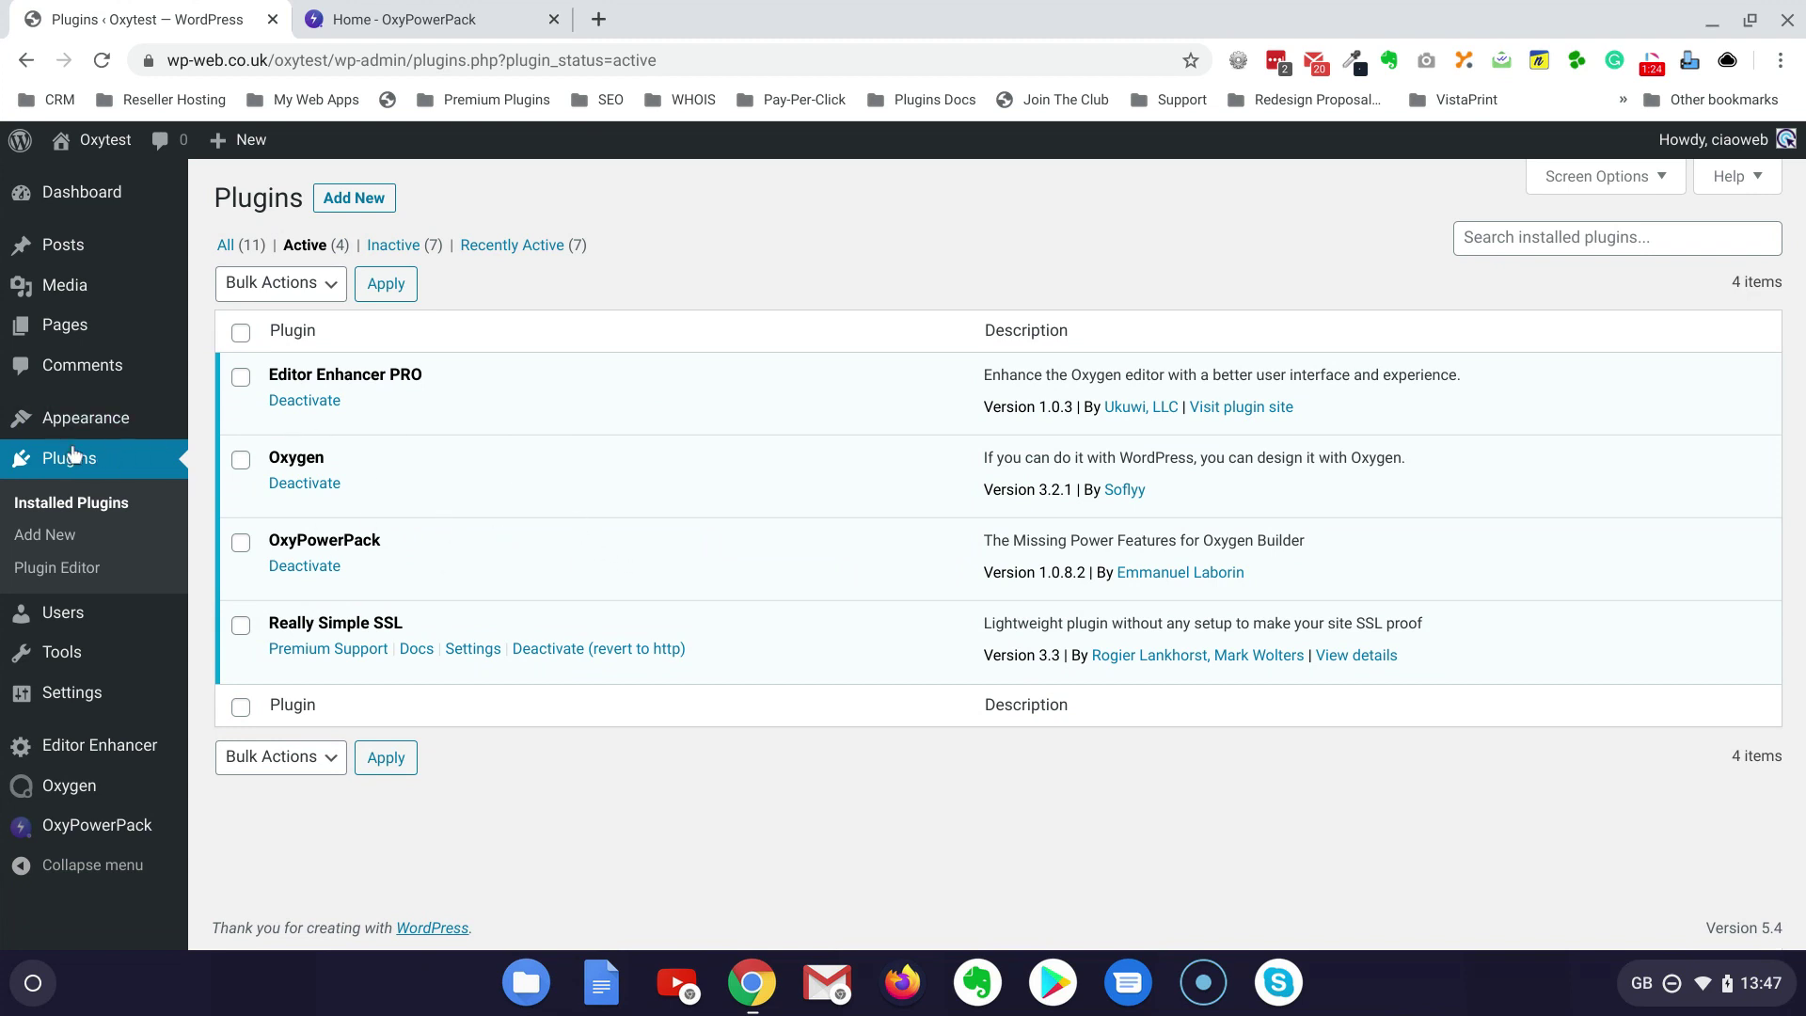
# Step: List All Pages and start editing the Maintenance page
pyautogui.moveTo(57, 337)
pyautogui.click(234, 330)
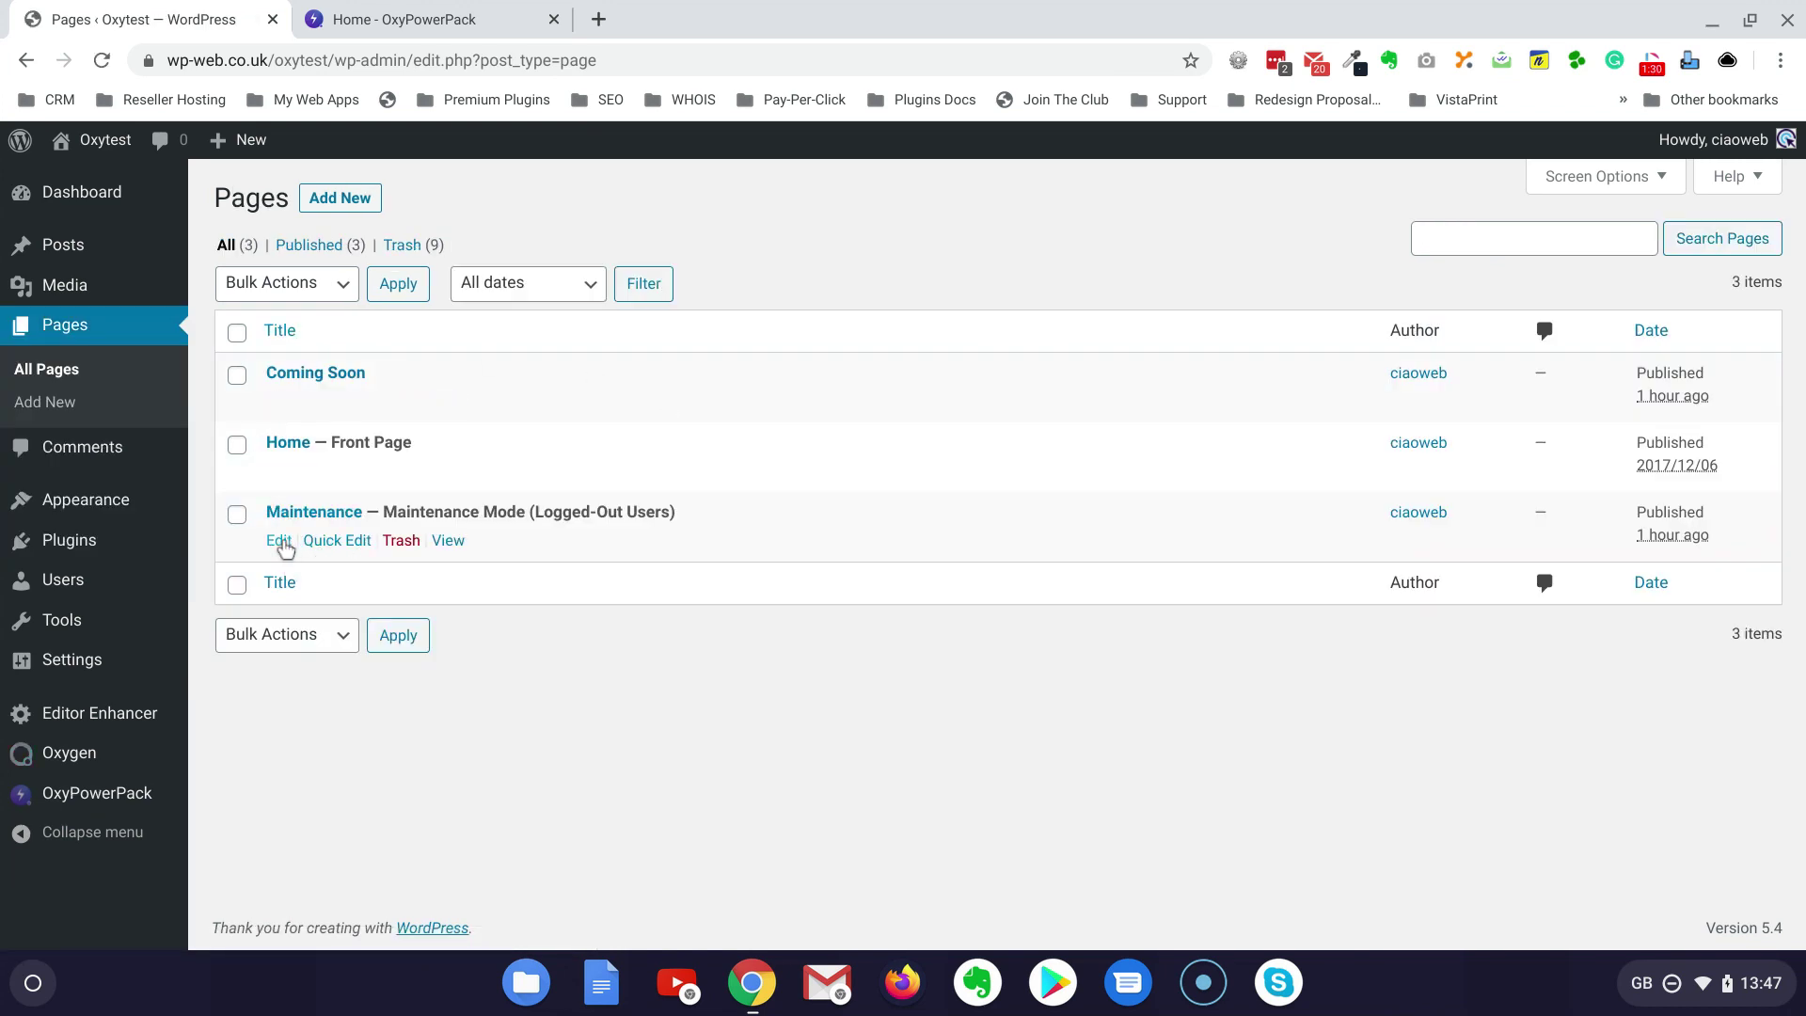
pyautogui.click(279, 542)
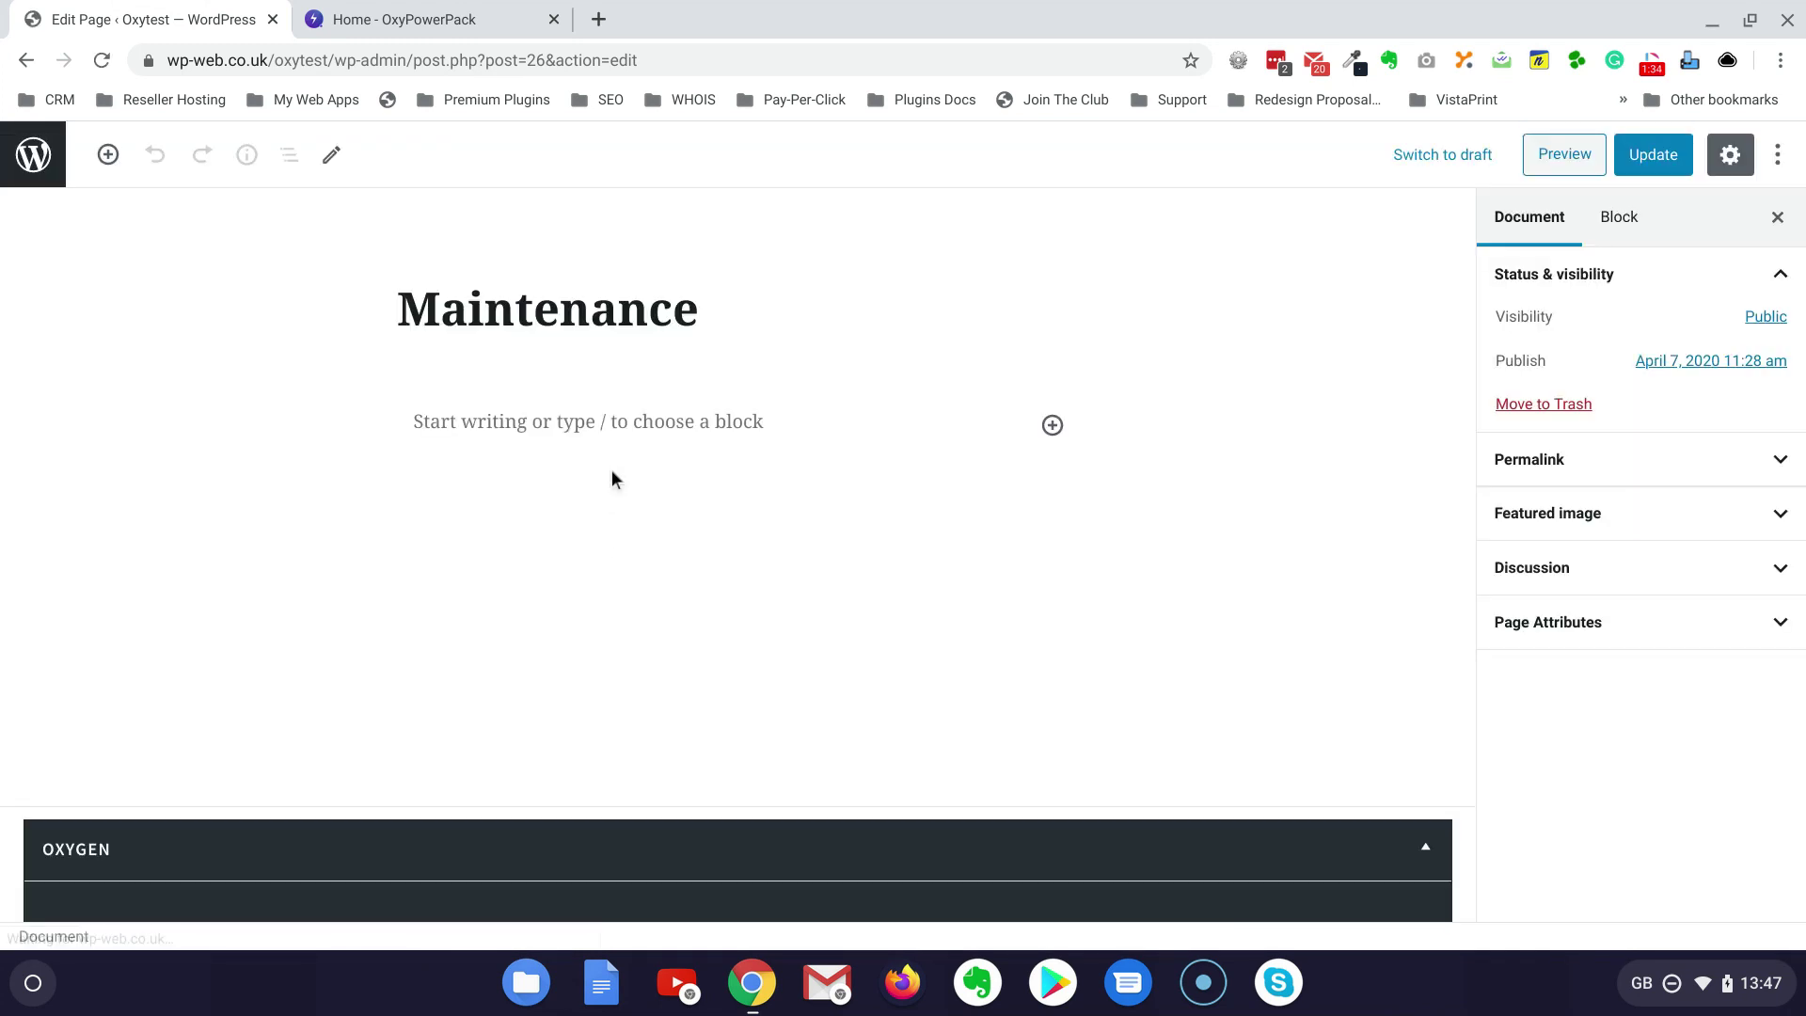
# Step: Keep the Maintenance page's Render Page Using Template at None and launch Edit with Oxygen
pyautogui.scroll(-3, 528, 504)
pyautogui.scroll(-1, 534, 505)
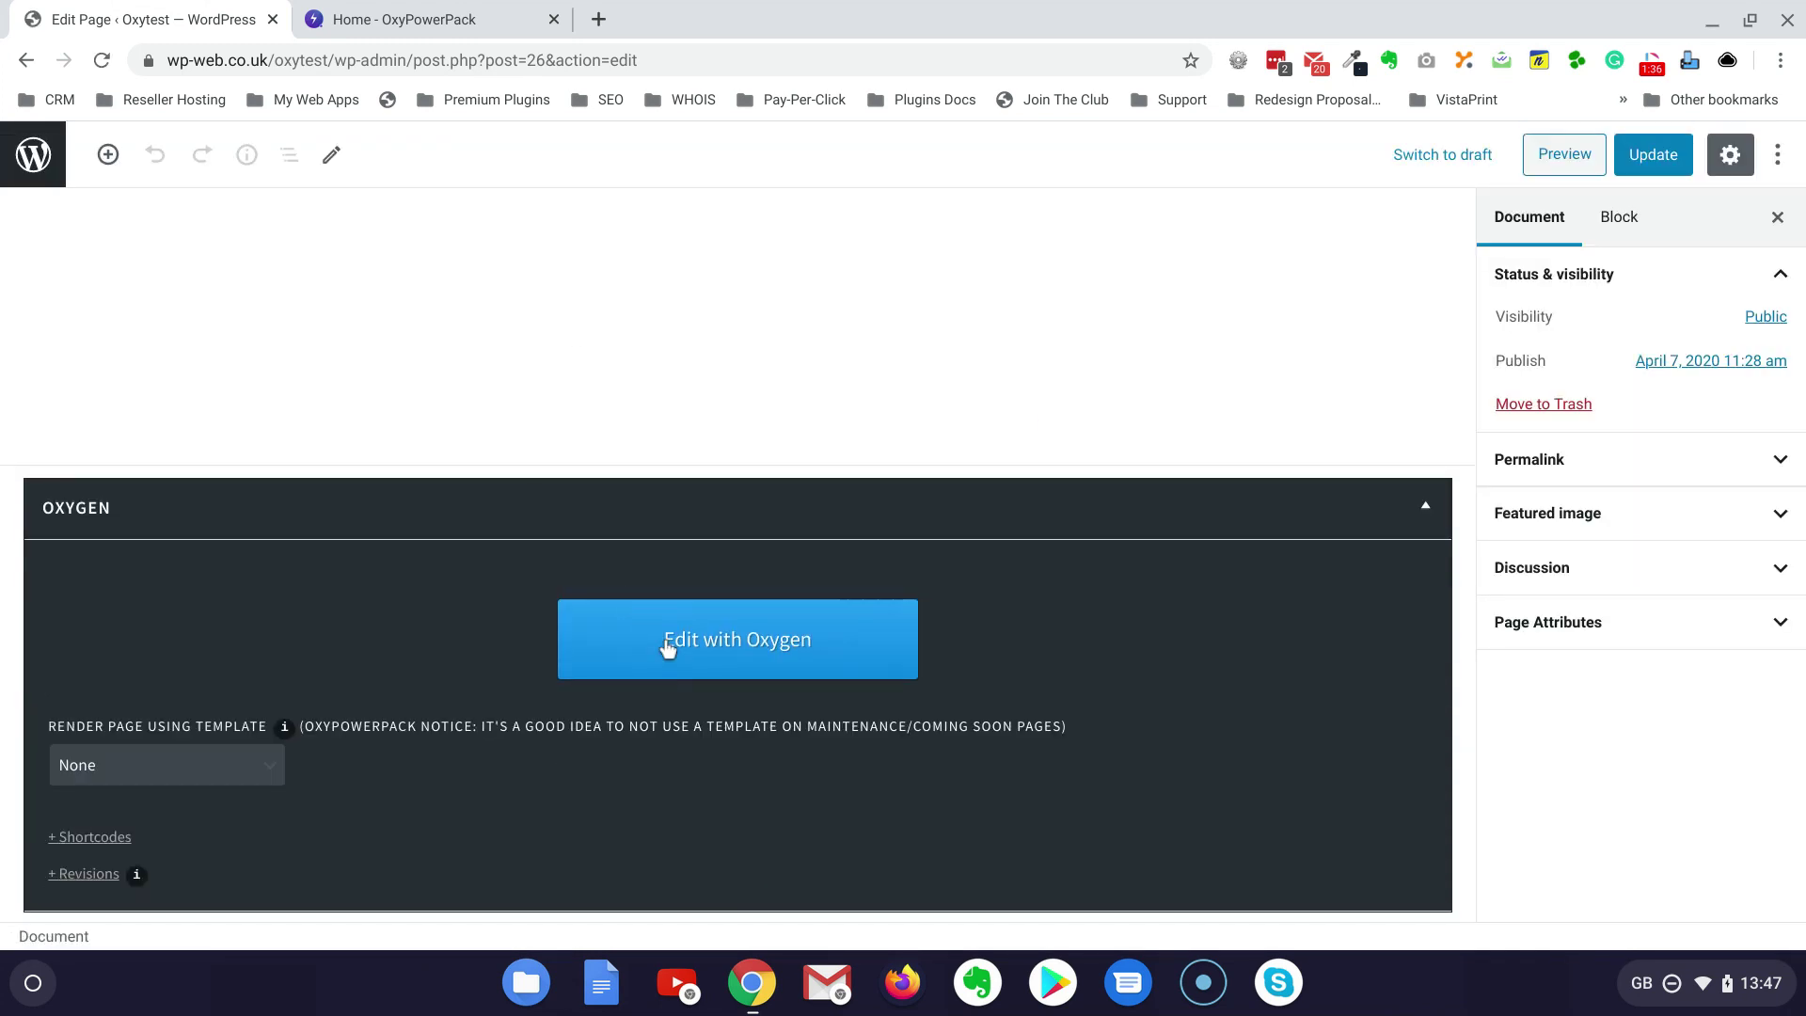
pyautogui.click(202, 781)
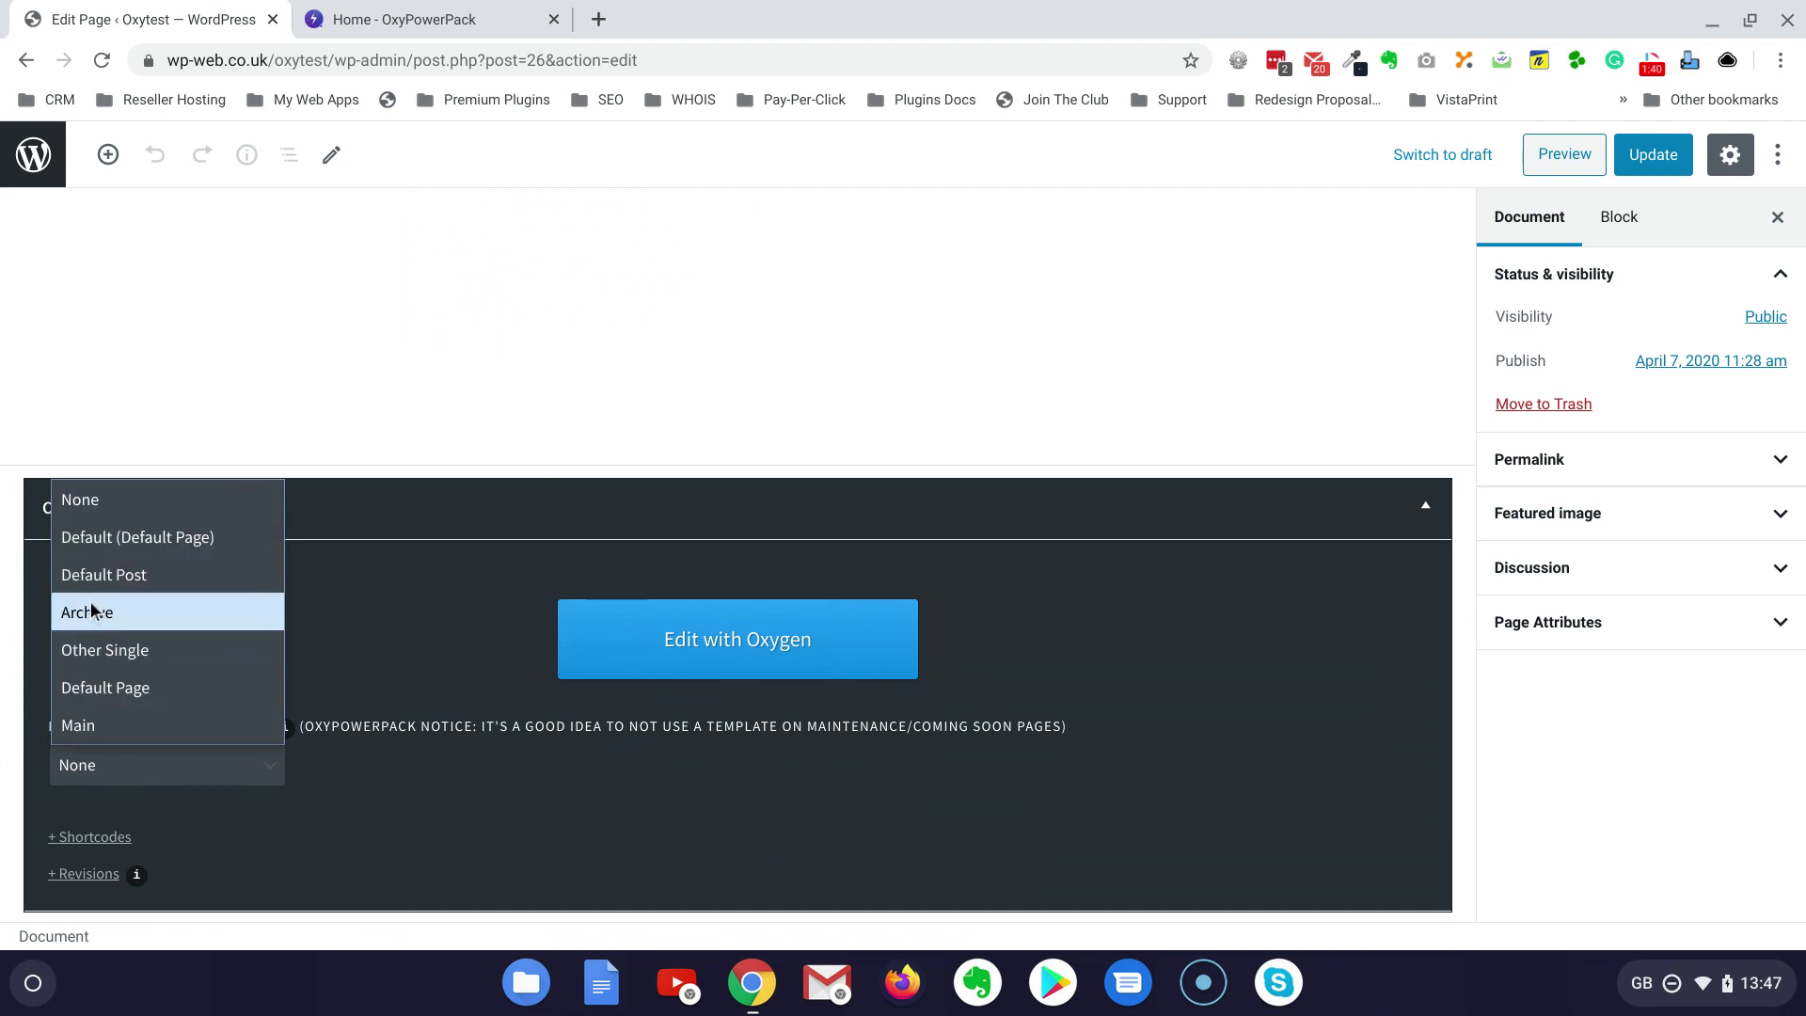
pyautogui.click(83, 500)
pyautogui.click(708, 647)
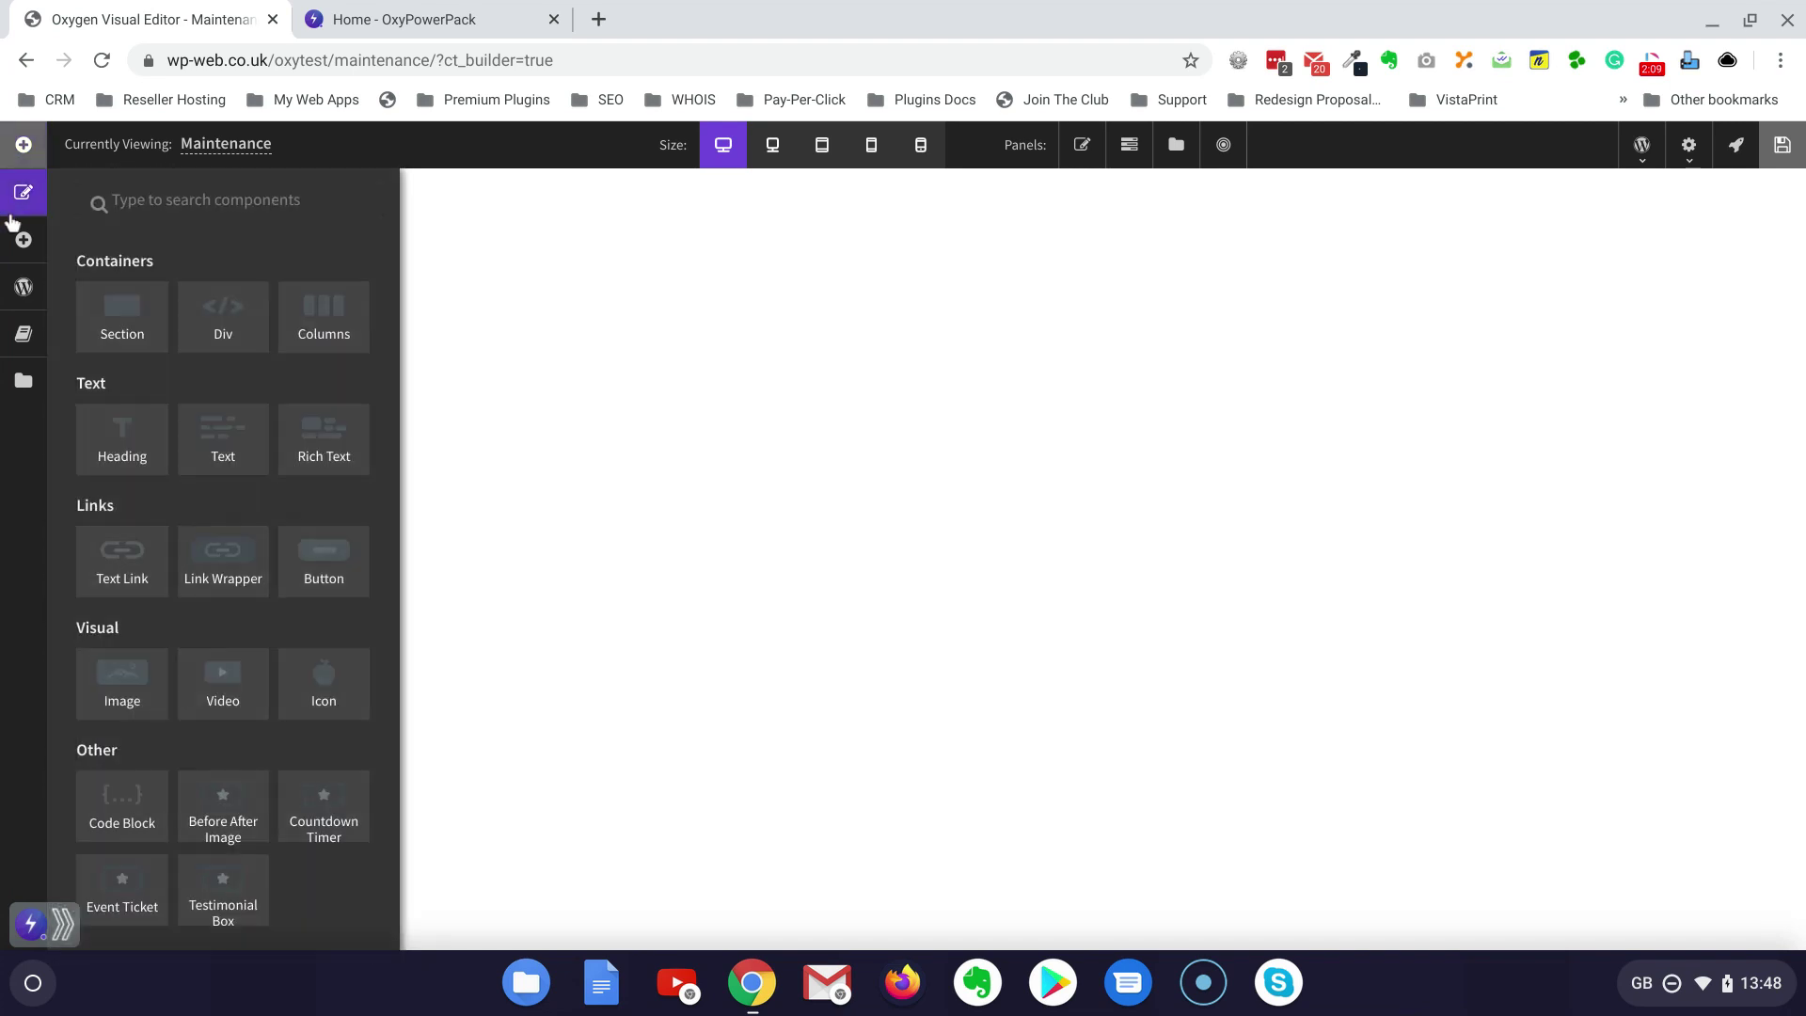
# Step: Insert the CiaoWeb Design Set's Maintenance Mode content section and save the page
pyautogui.click(23, 336)
pyautogui.scroll(-3, 202, 593)
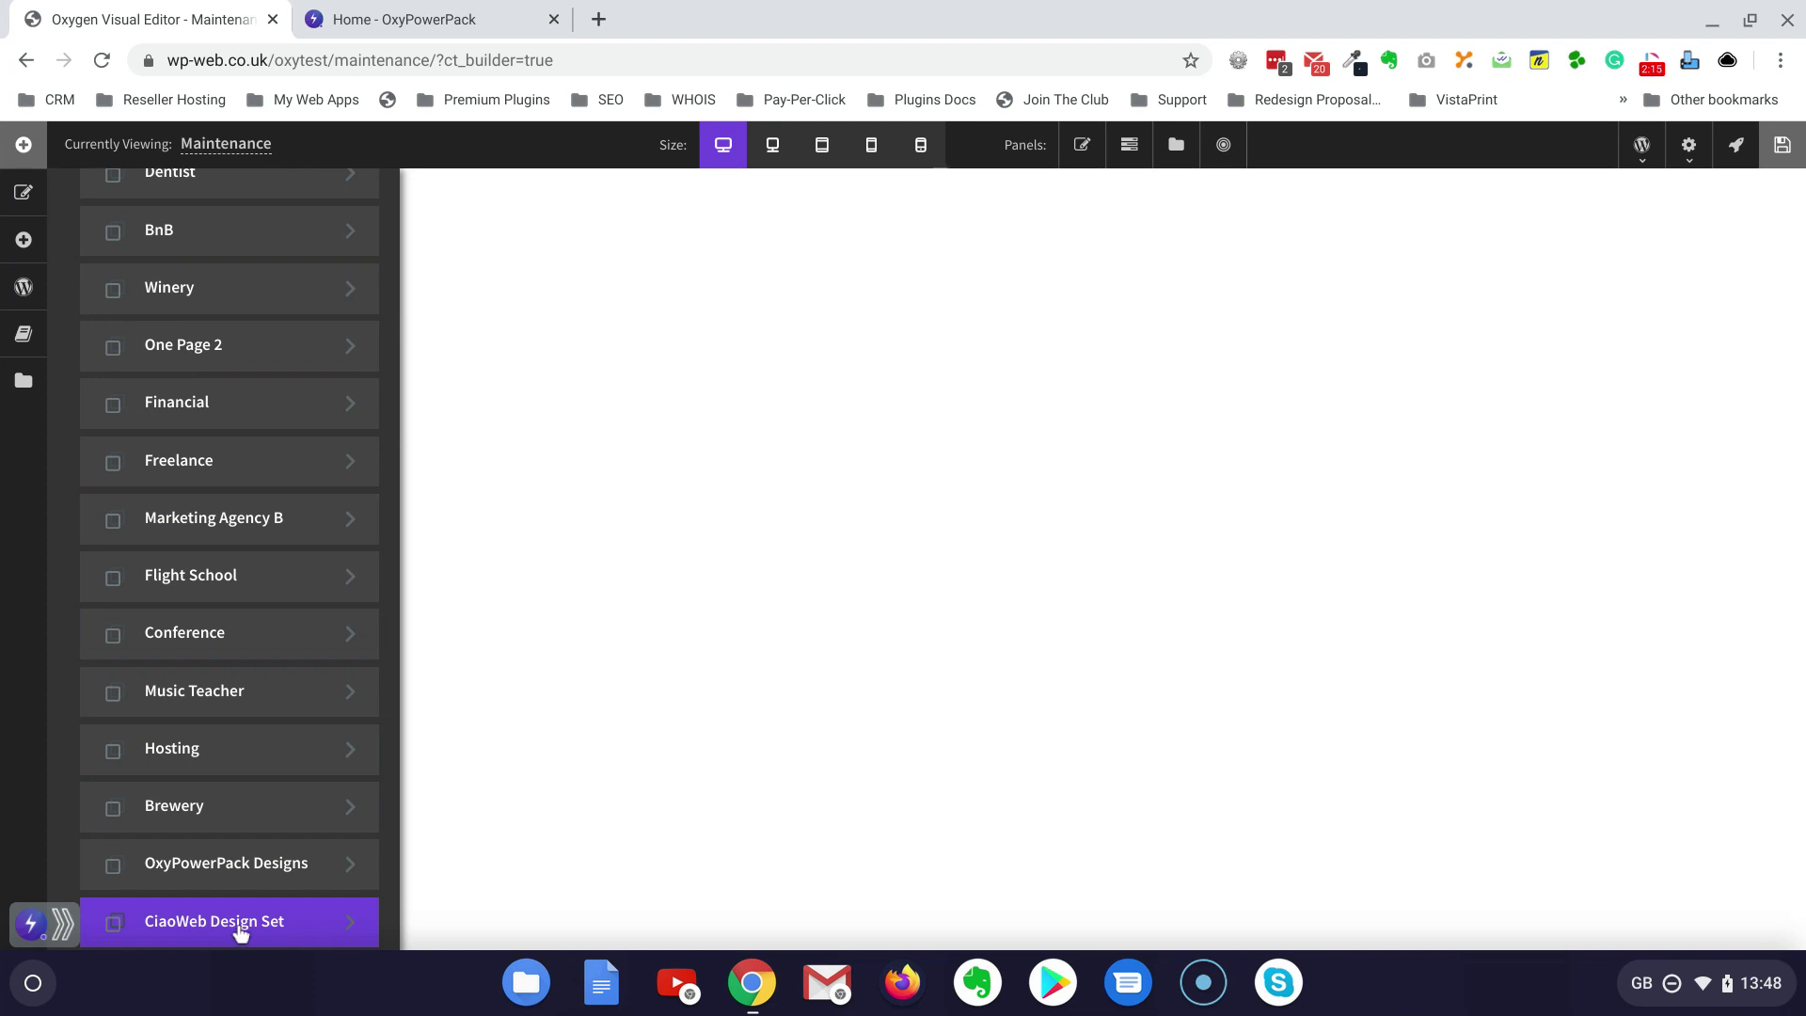
pyautogui.click(241, 929)
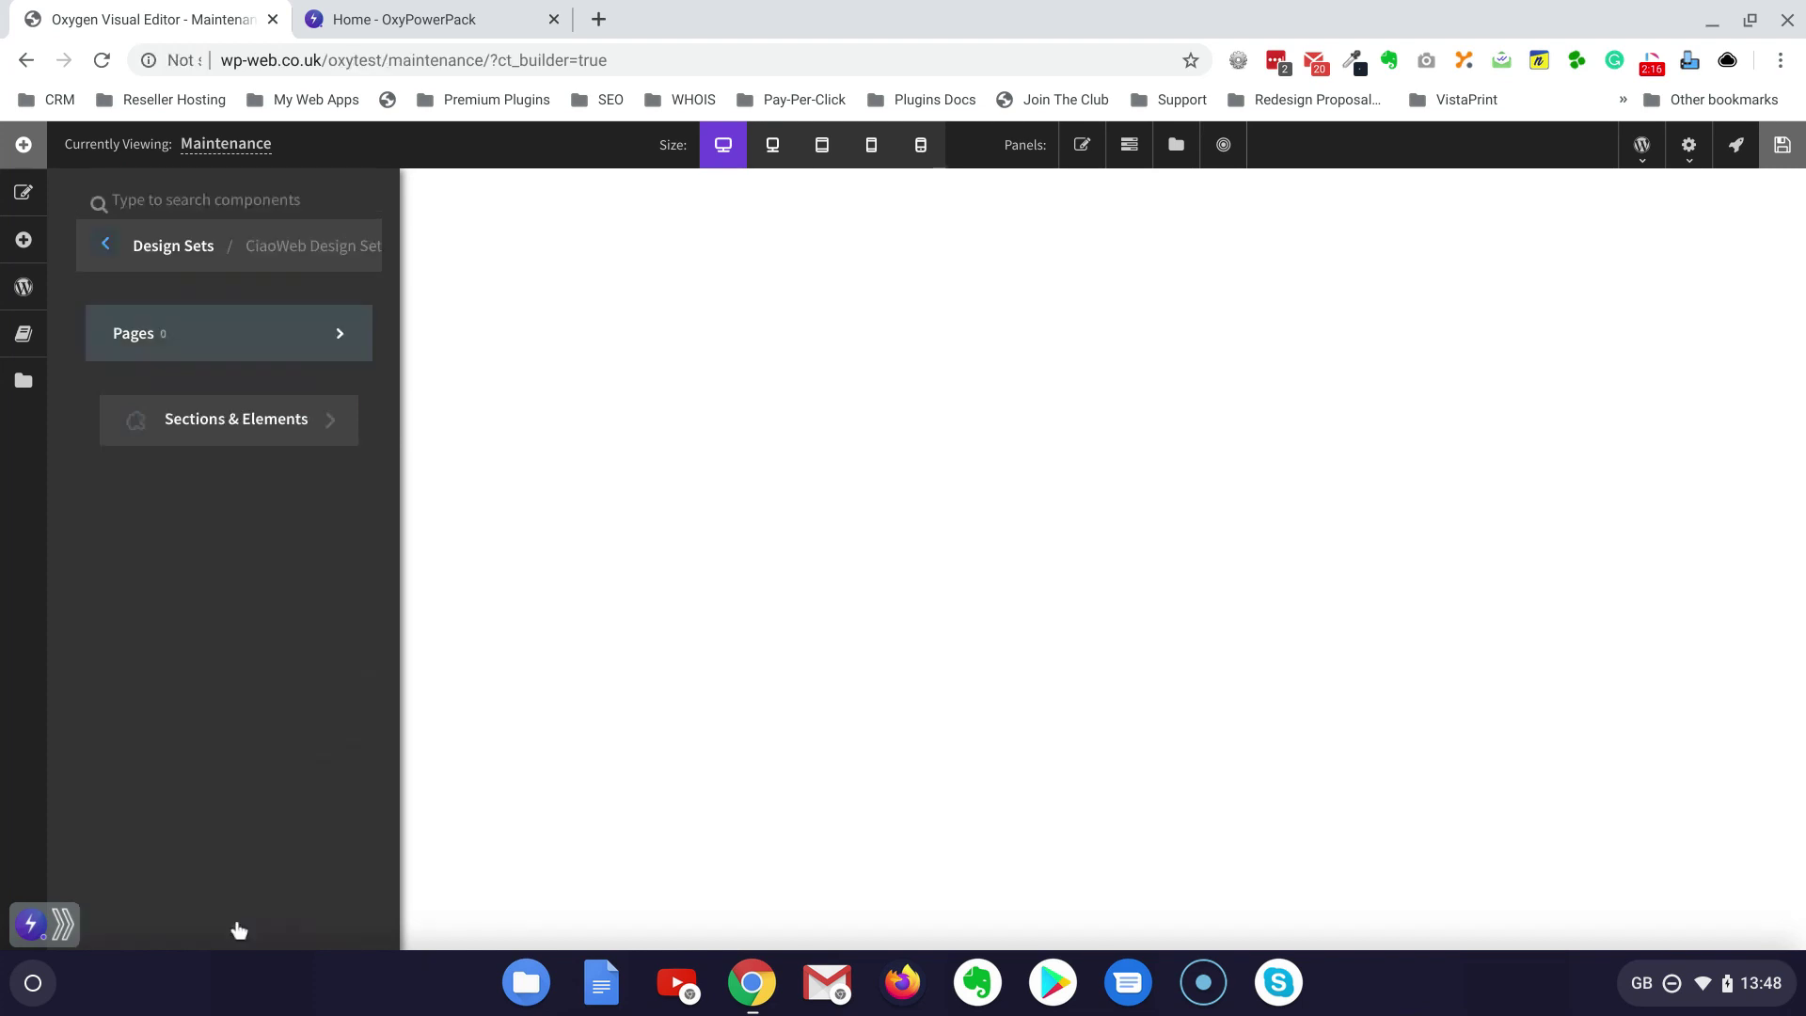
pyautogui.click(219, 419)
pyautogui.moveTo(214, 375)
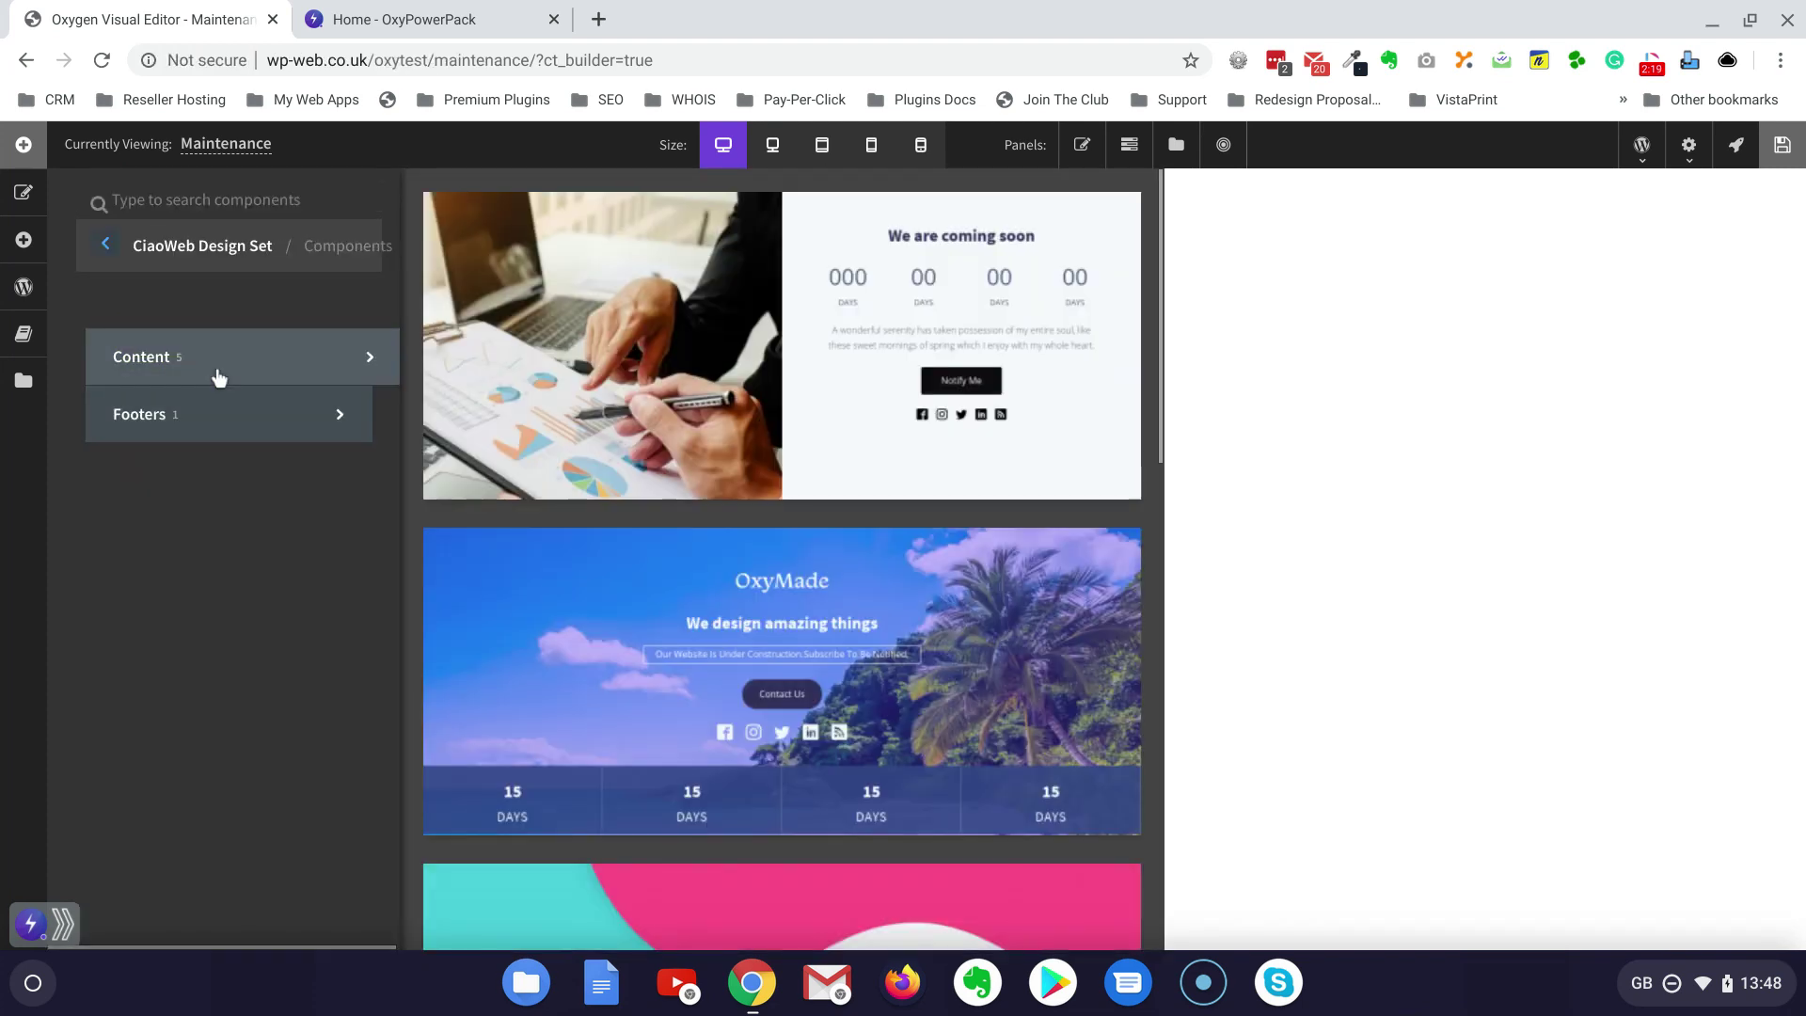
pyautogui.scroll(-4, 725, 414)
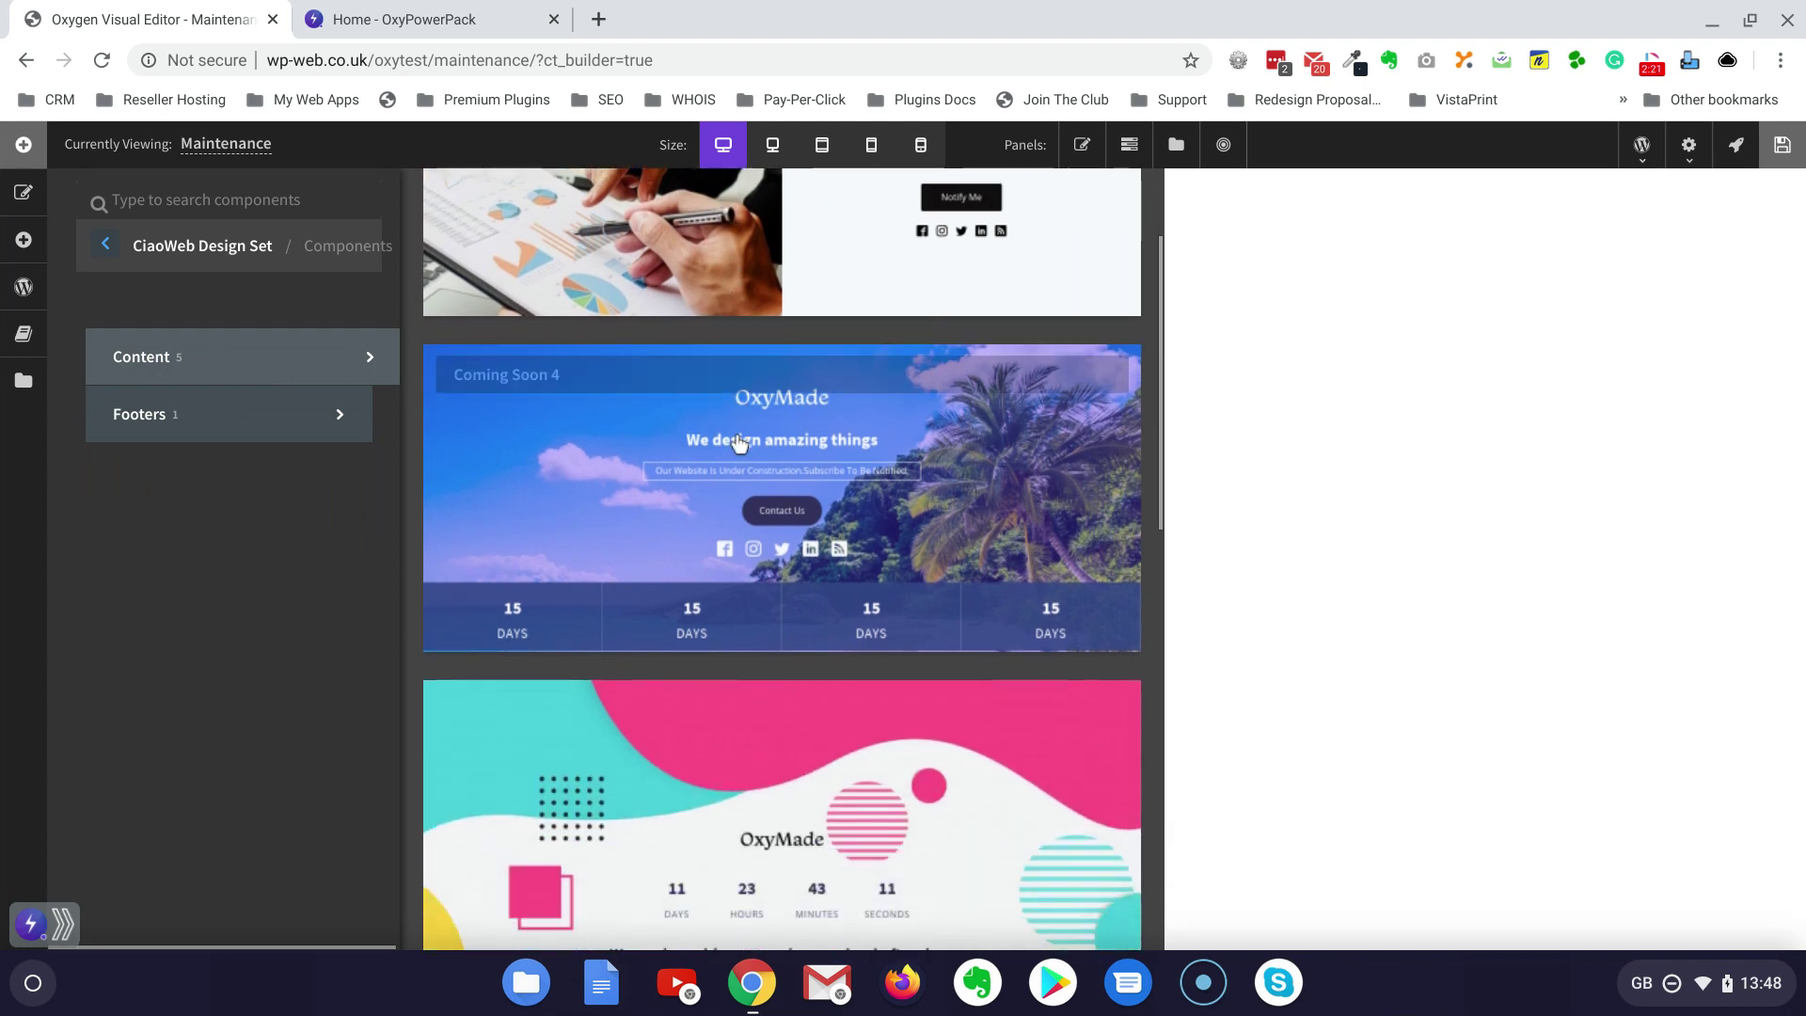
pyautogui.scroll(-5, 738, 448)
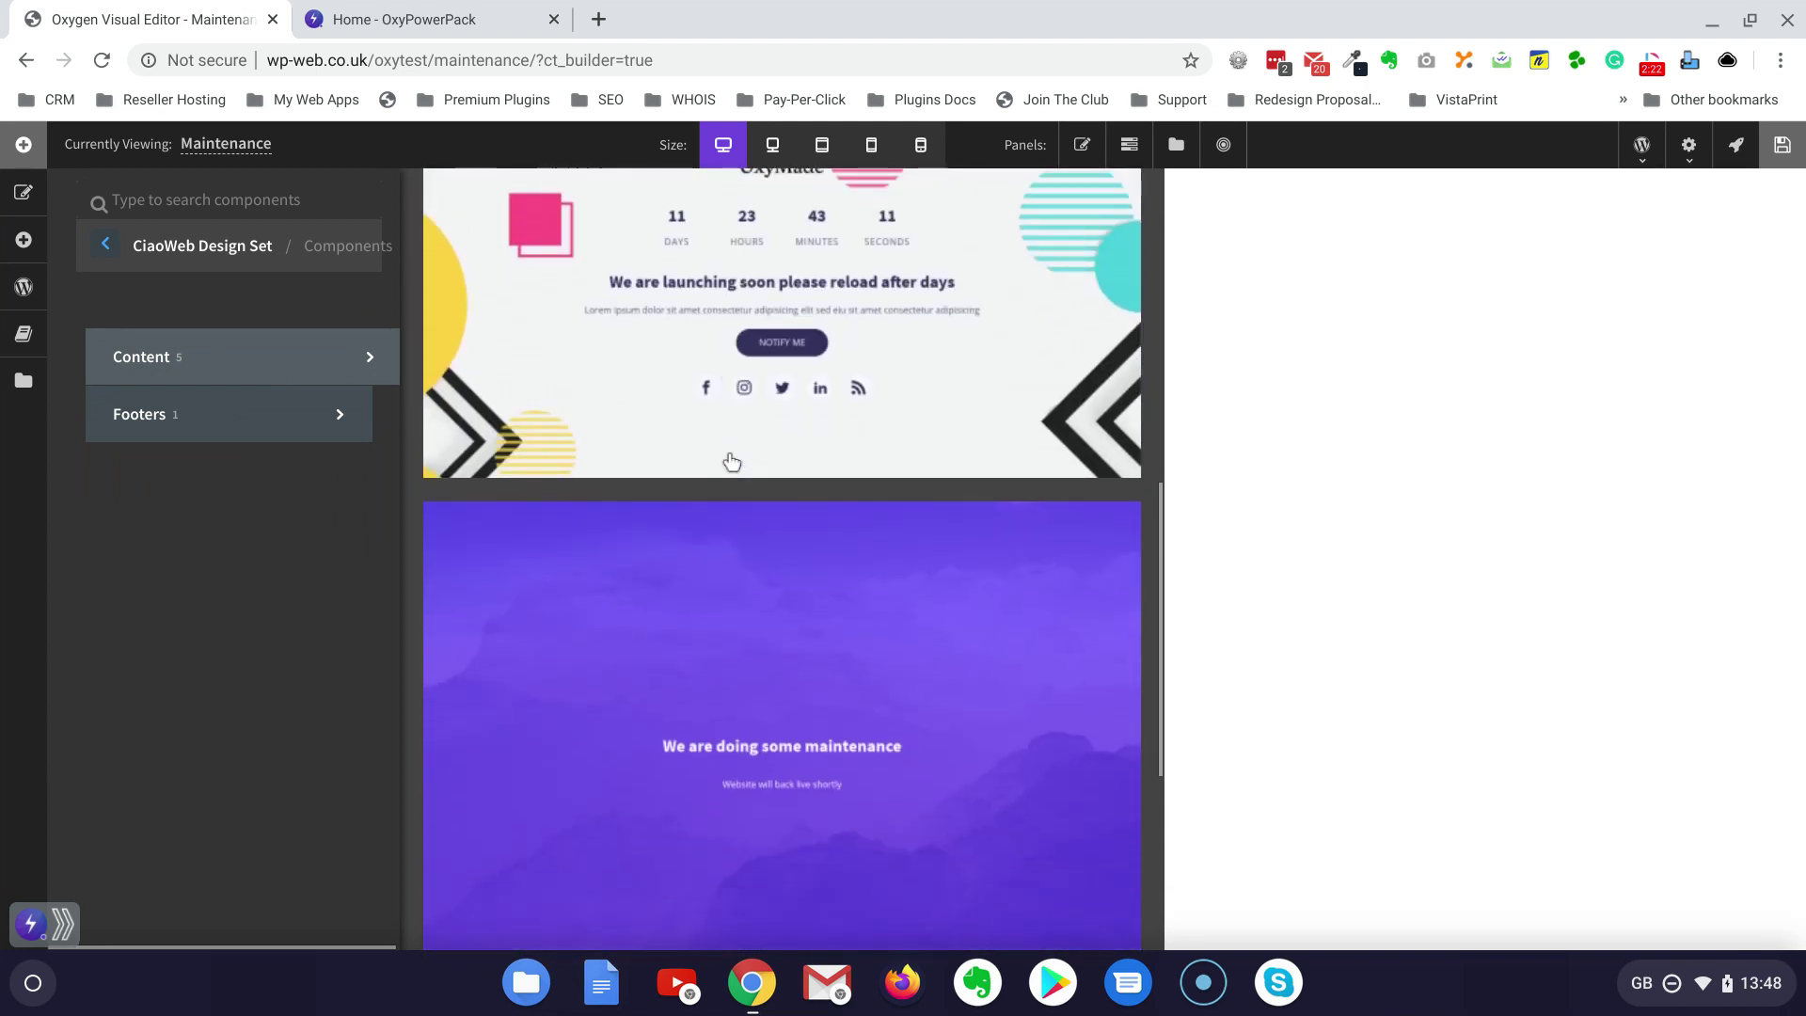
pyautogui.click(674, 679)
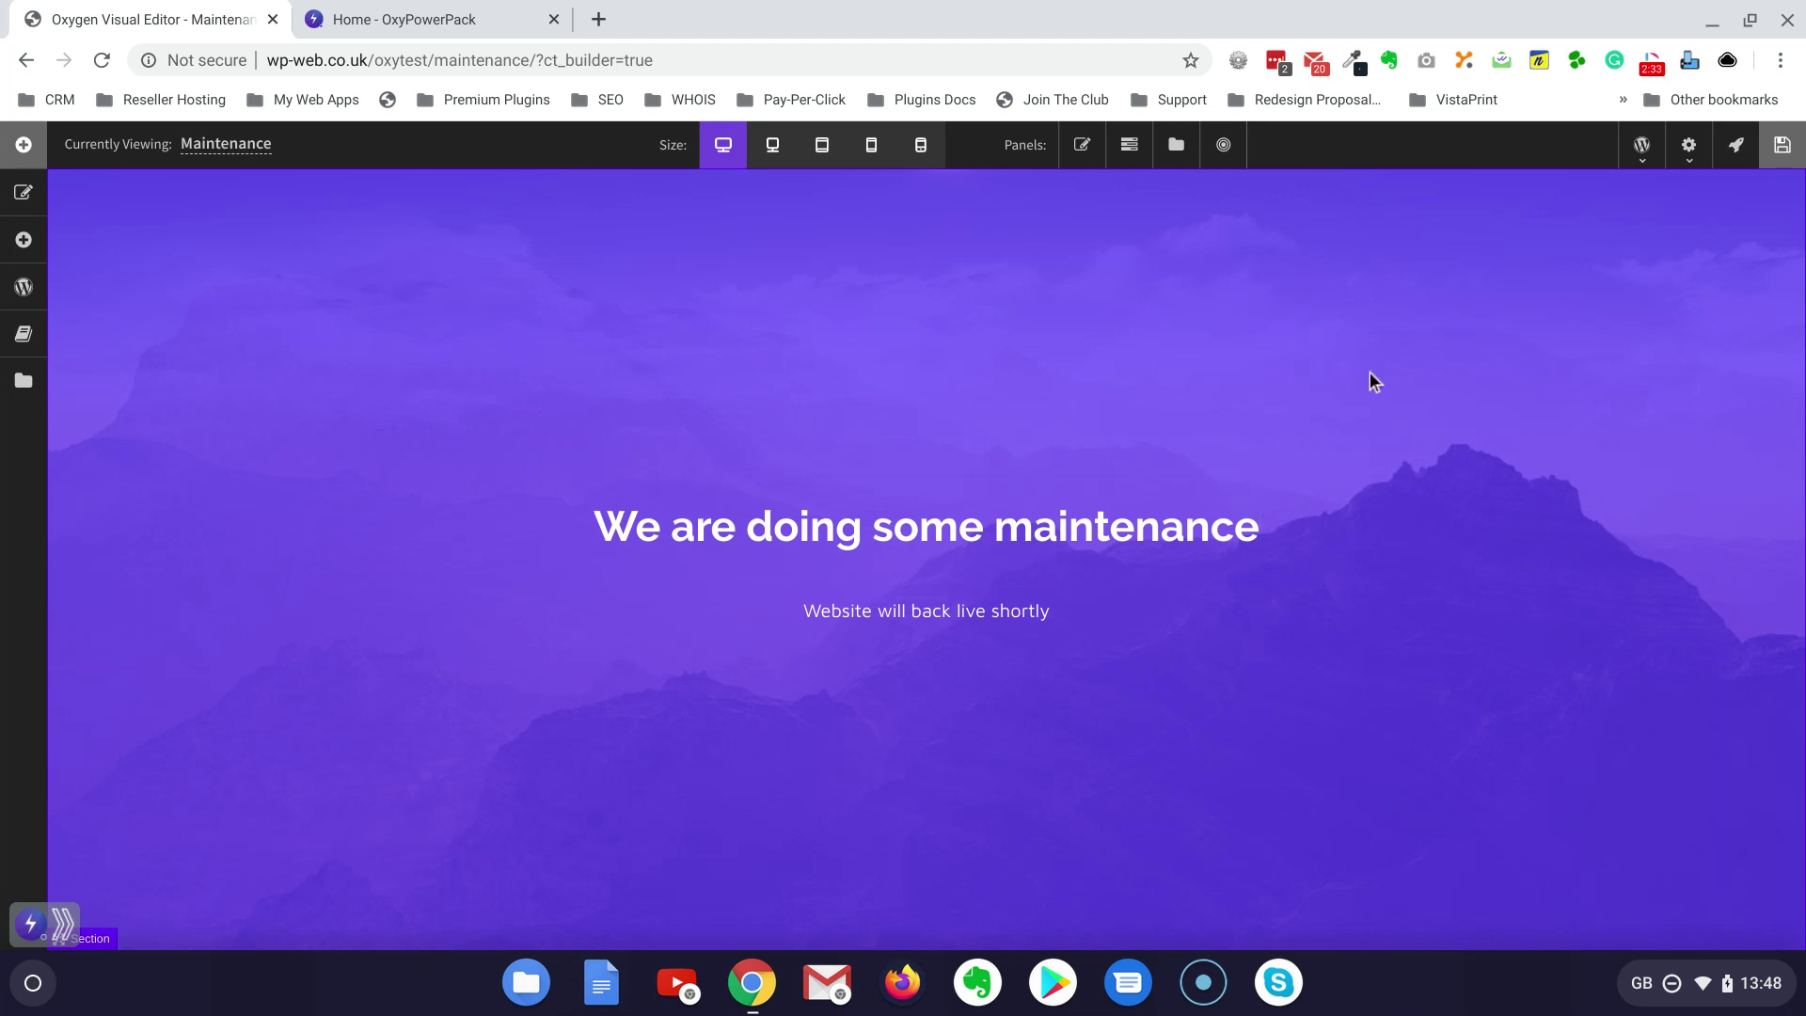
pyautogui.click(1784, 153)
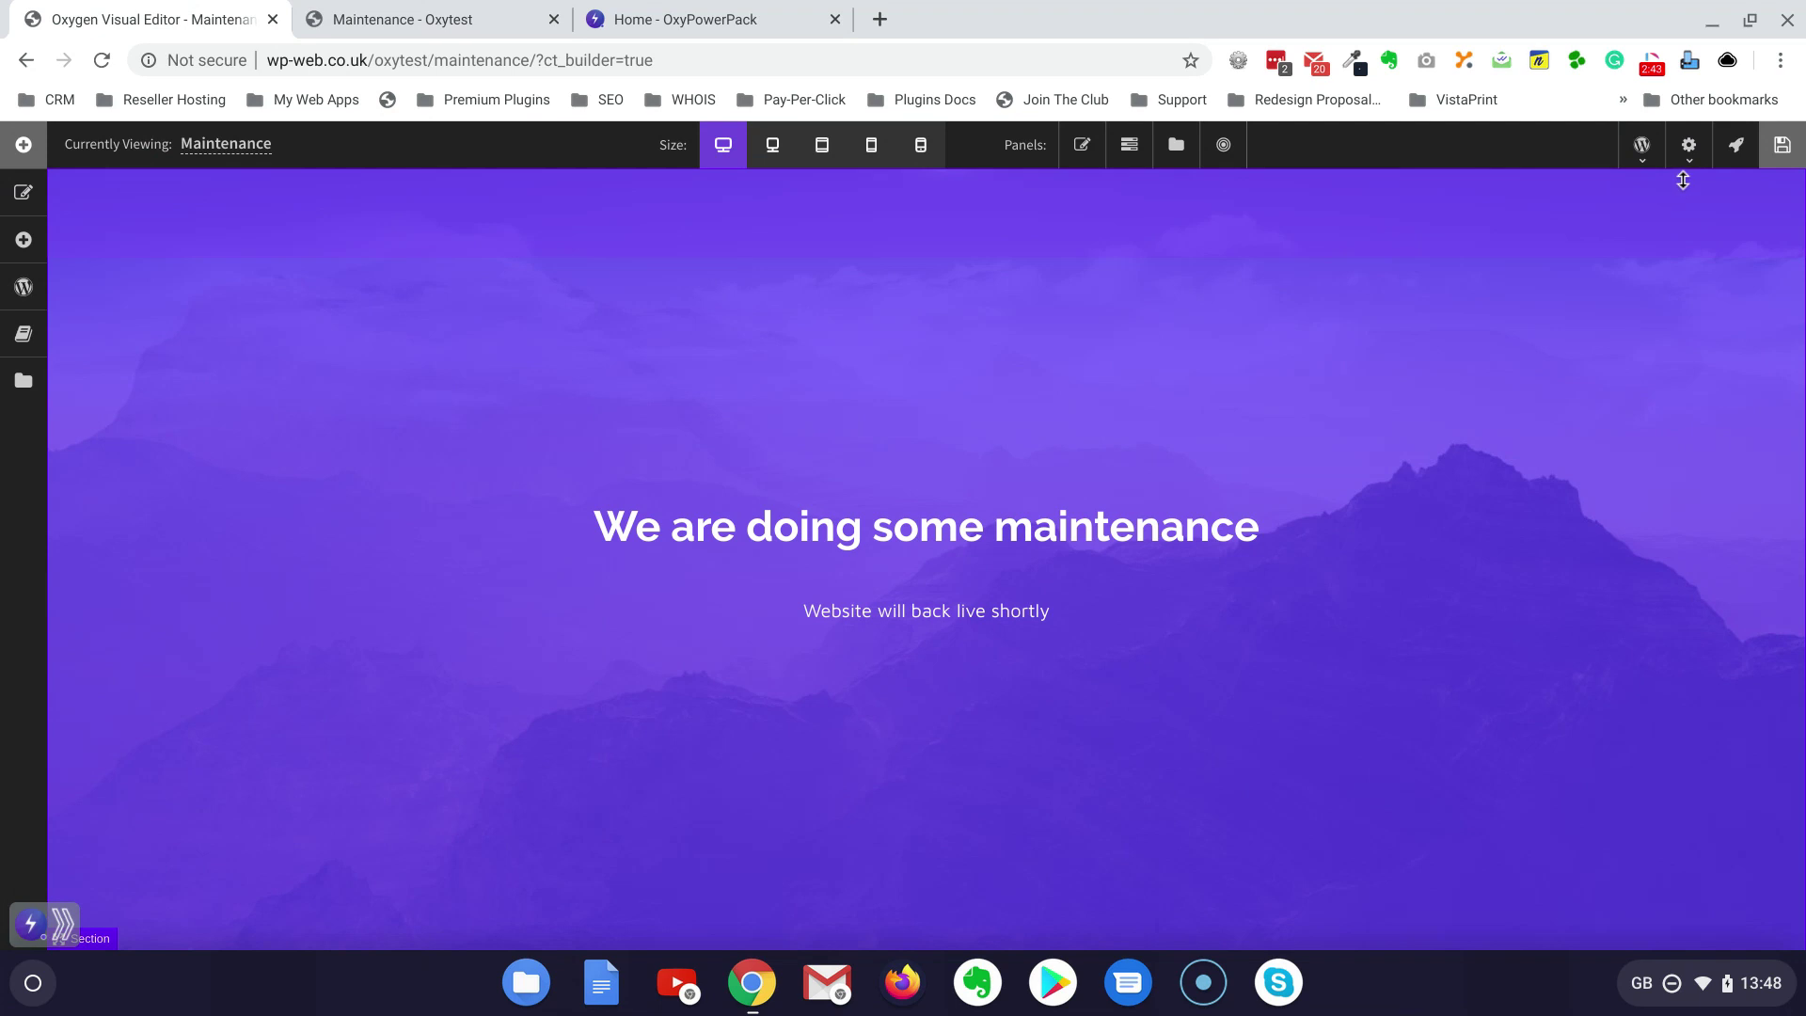
pyautogui.click(1645, 161)
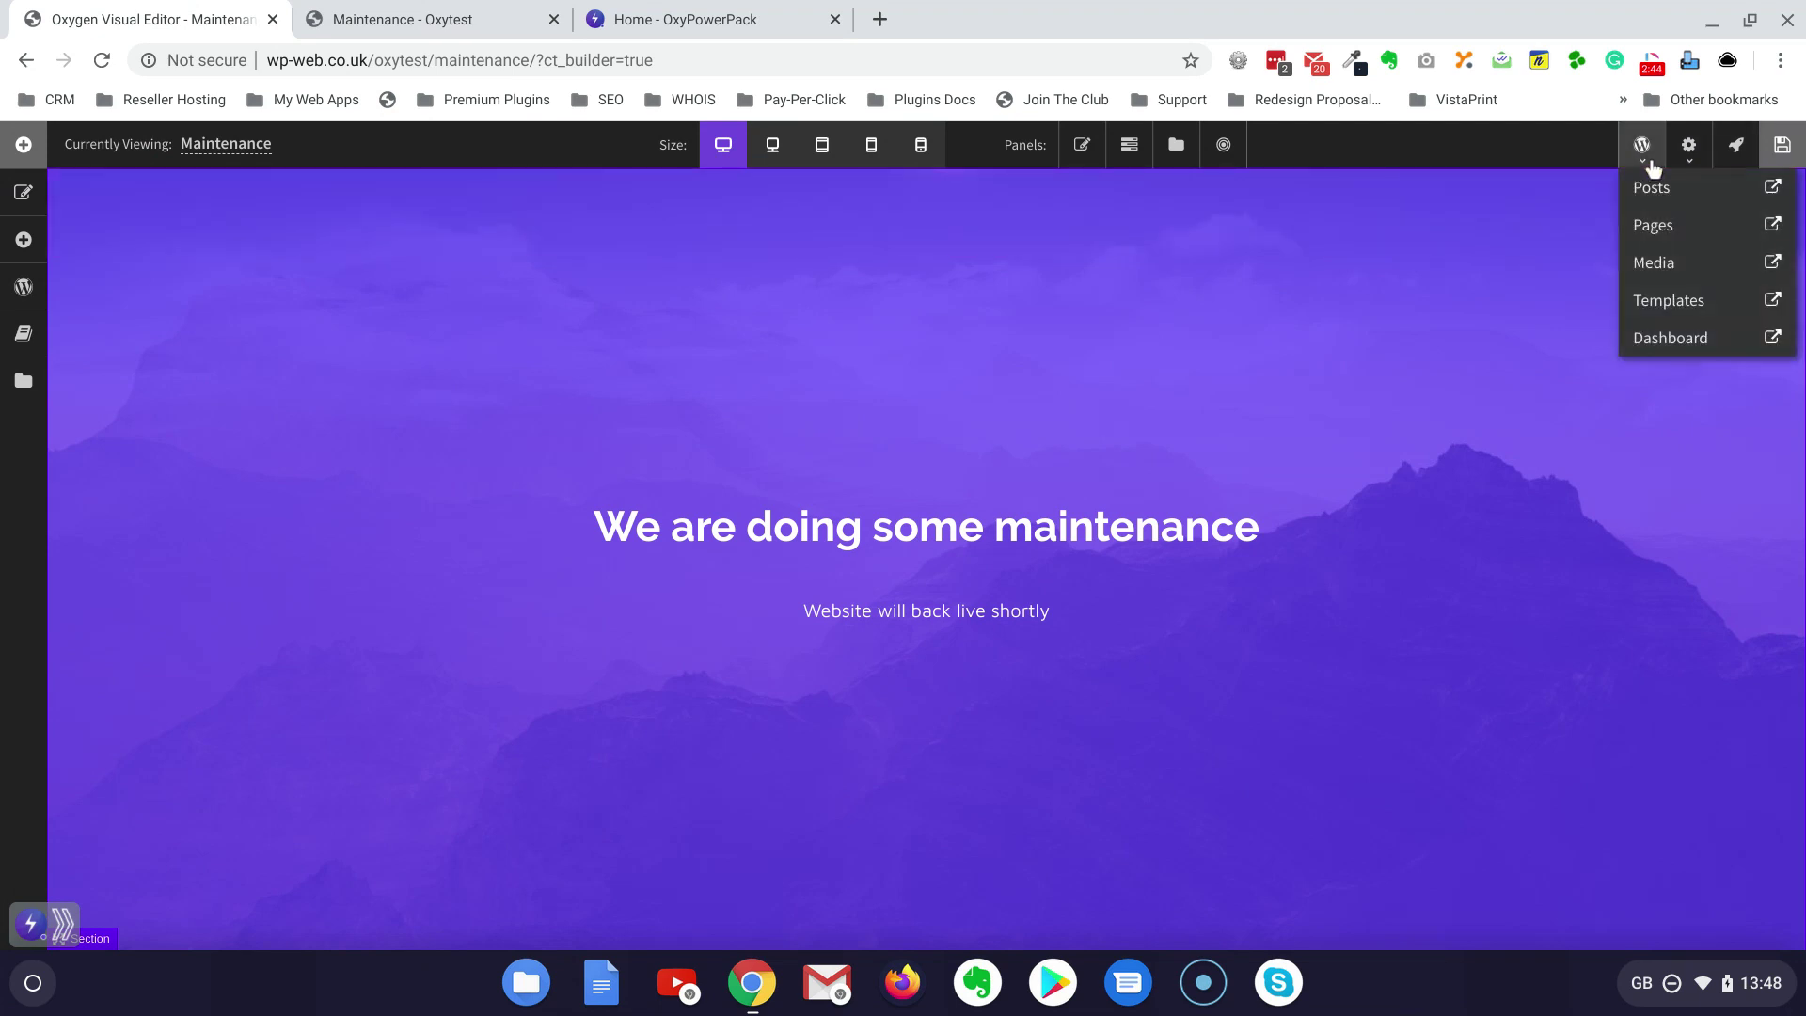
# Step: Open the Coming Soon page in Oxygen and bring up the CiaoWeb Design Set library designs
pyautogui.click(1654, 227)
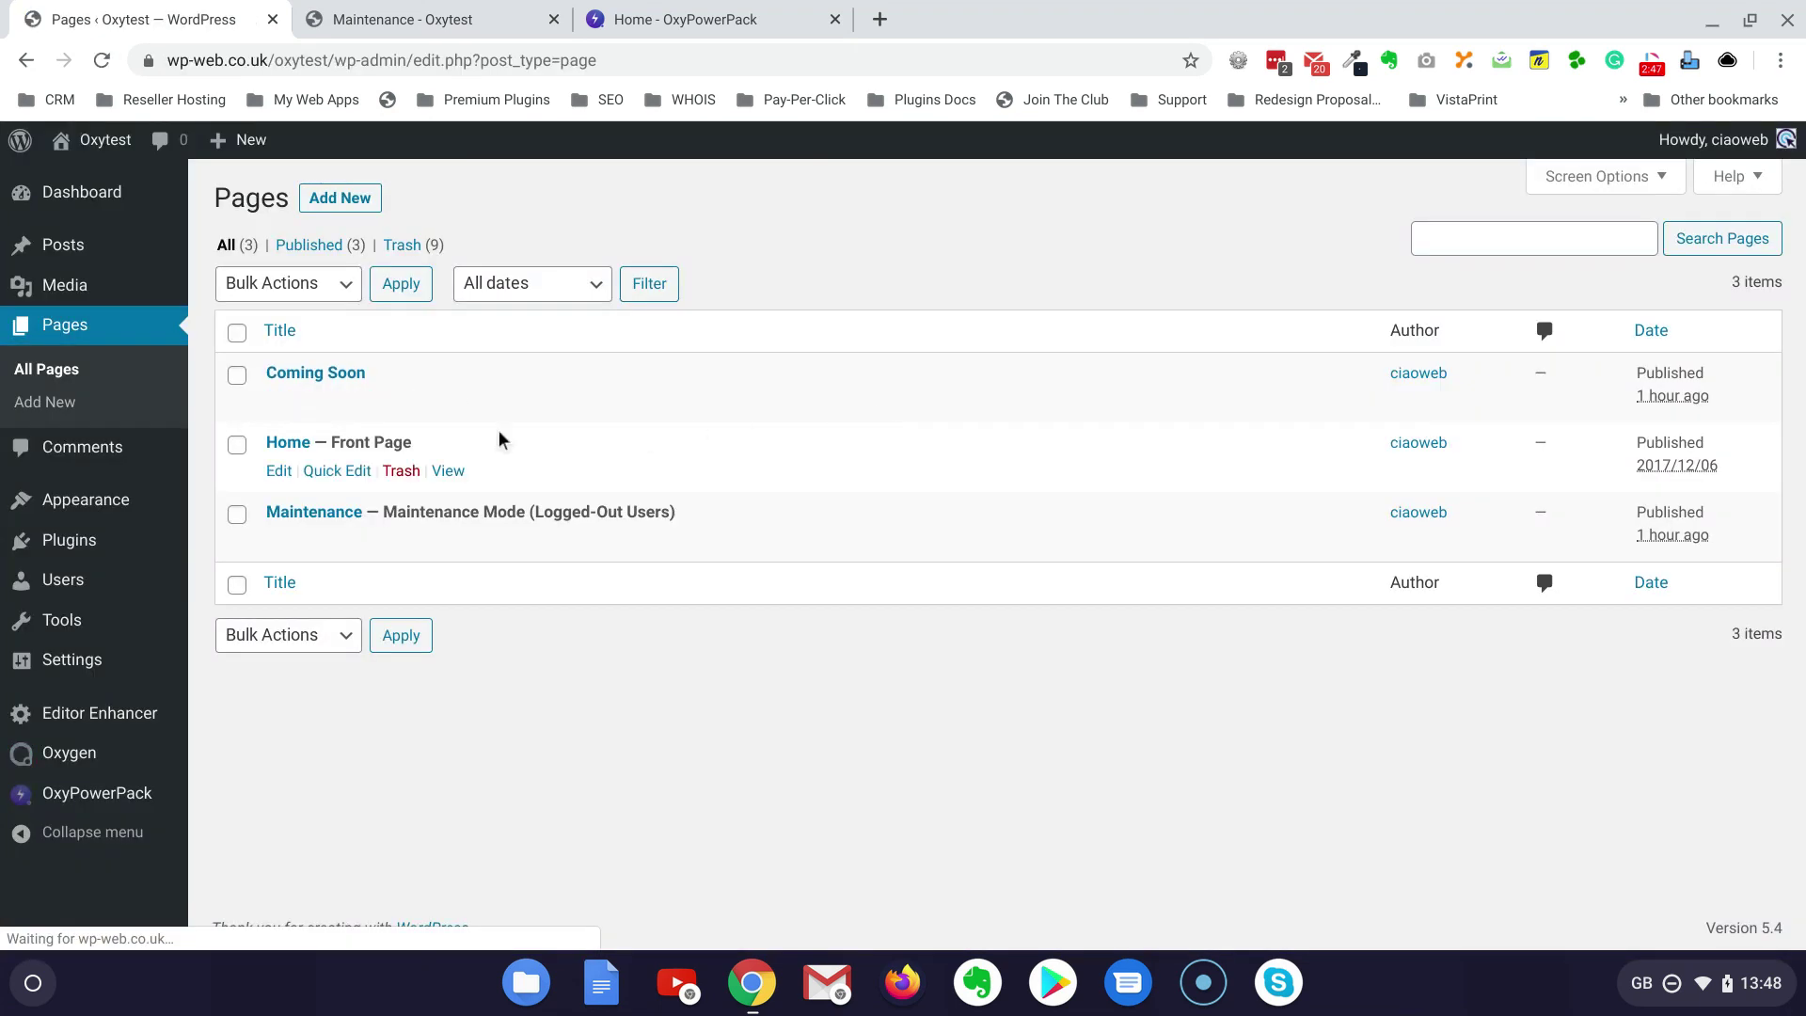
pyautogui.click(280, 403)
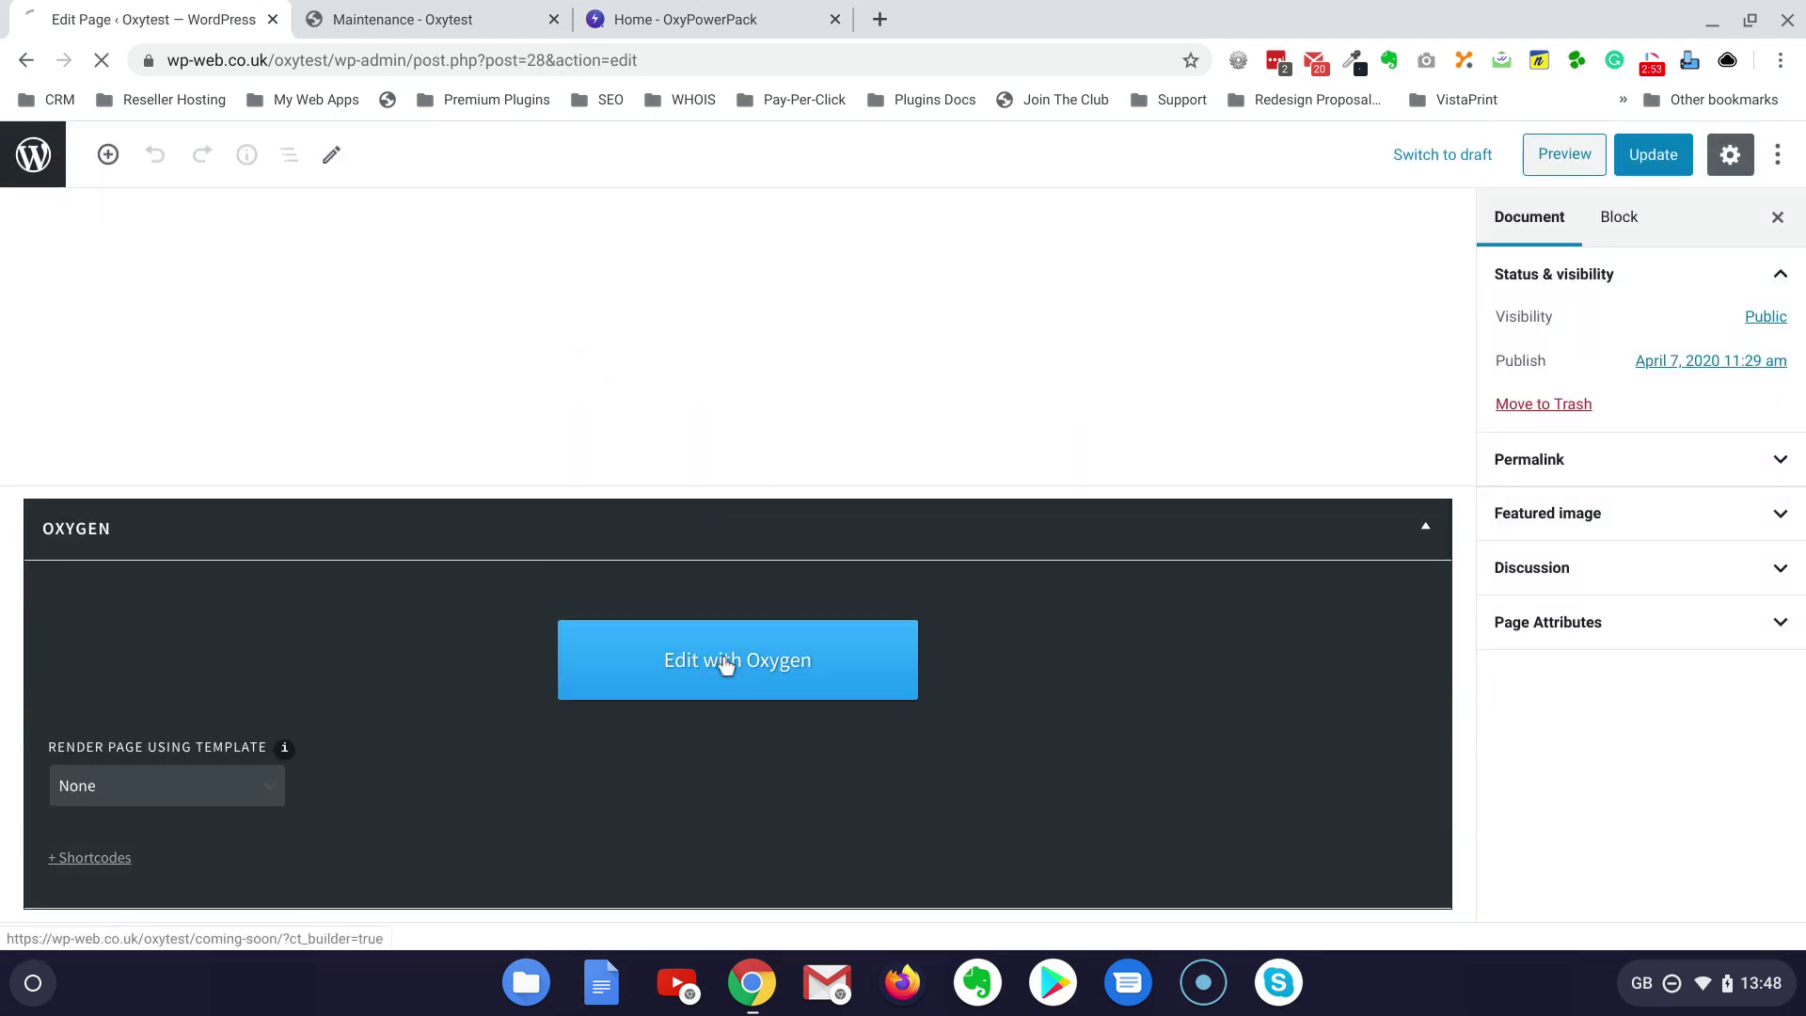
pyautogui.click(725, 664)
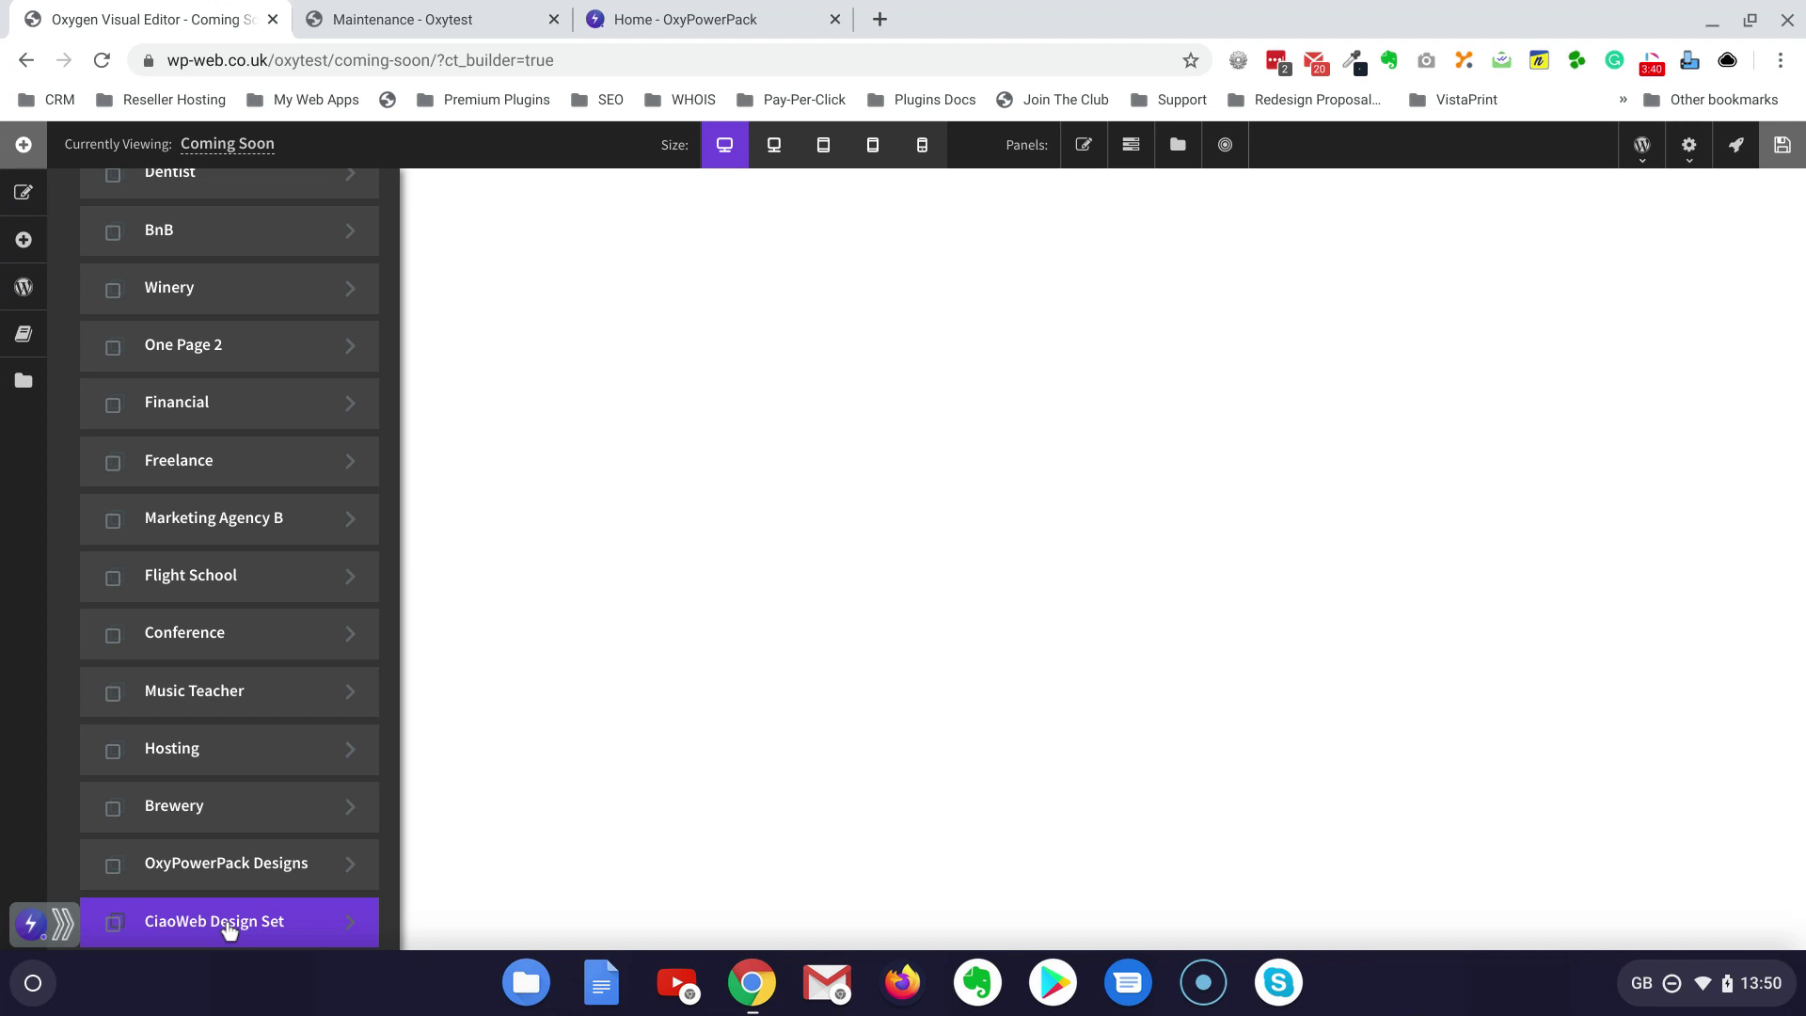
pyautogui.click(229, 927)
# Step: Insert the pink OxyMade countdown design from CiaoWeb's Content sections and save Coming Soon
pyautogui.click(235, 440)
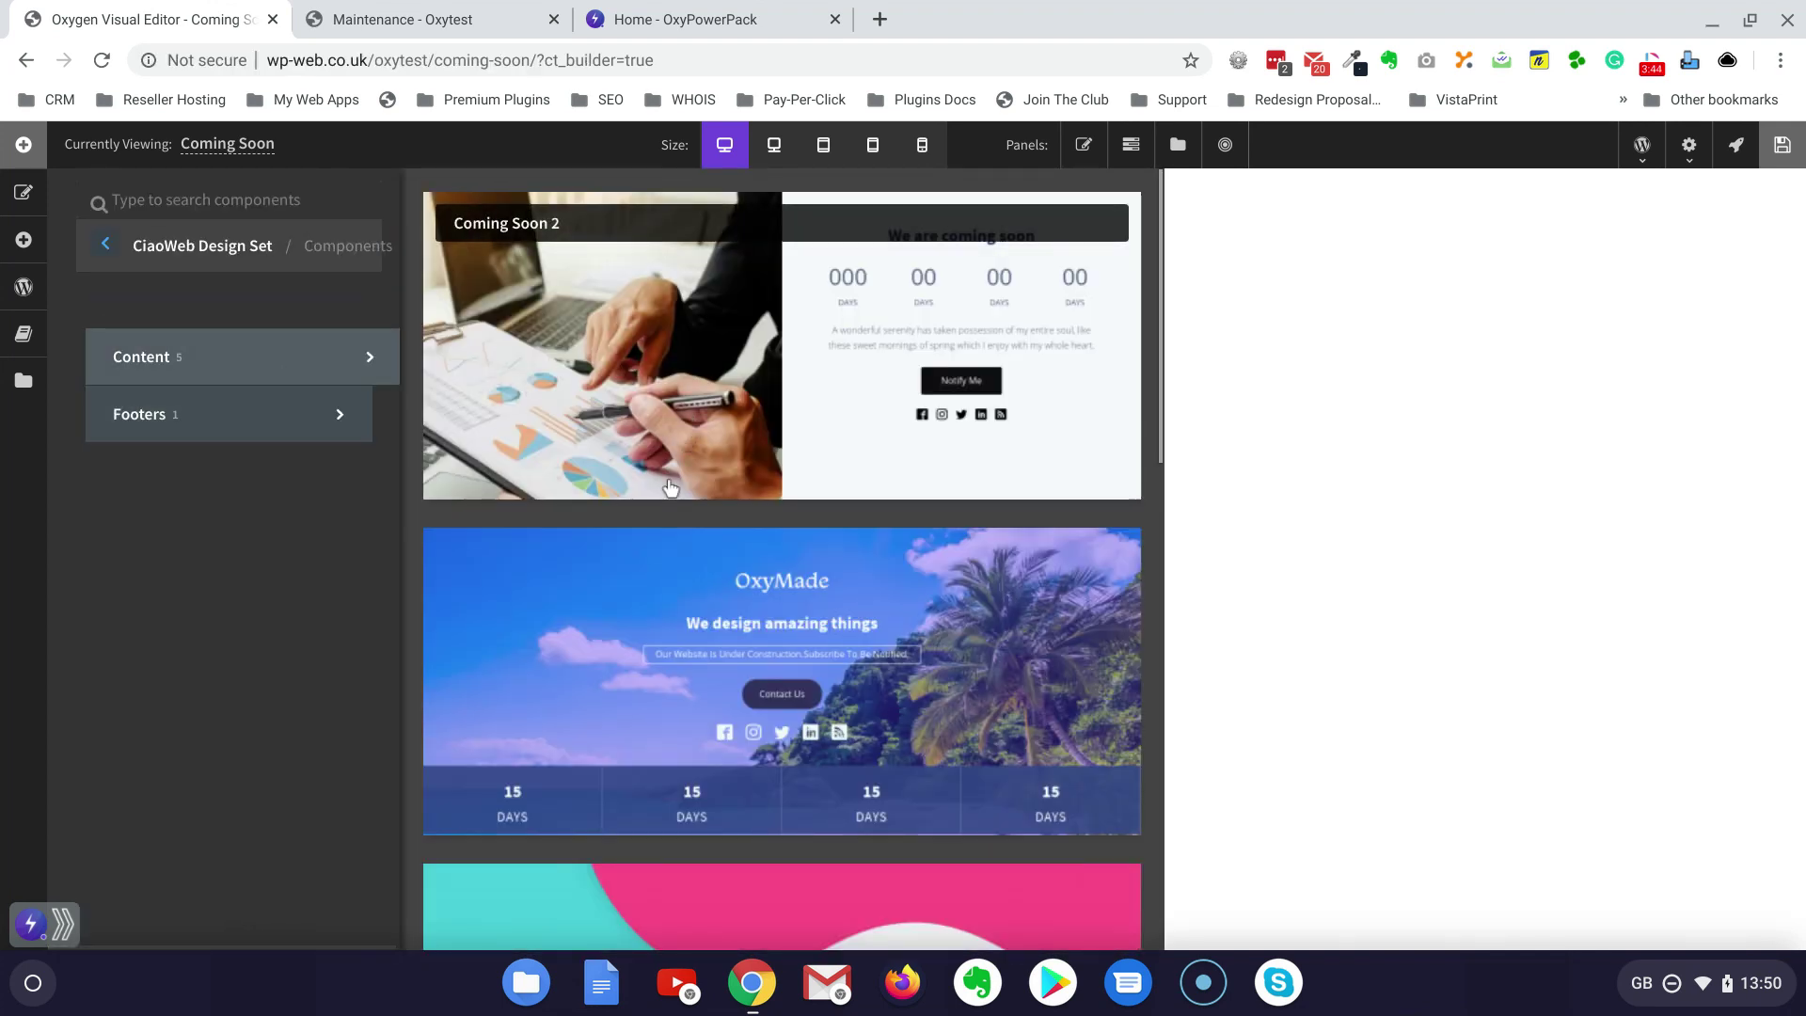
pyautogui.scroll(-8, 670, 486)
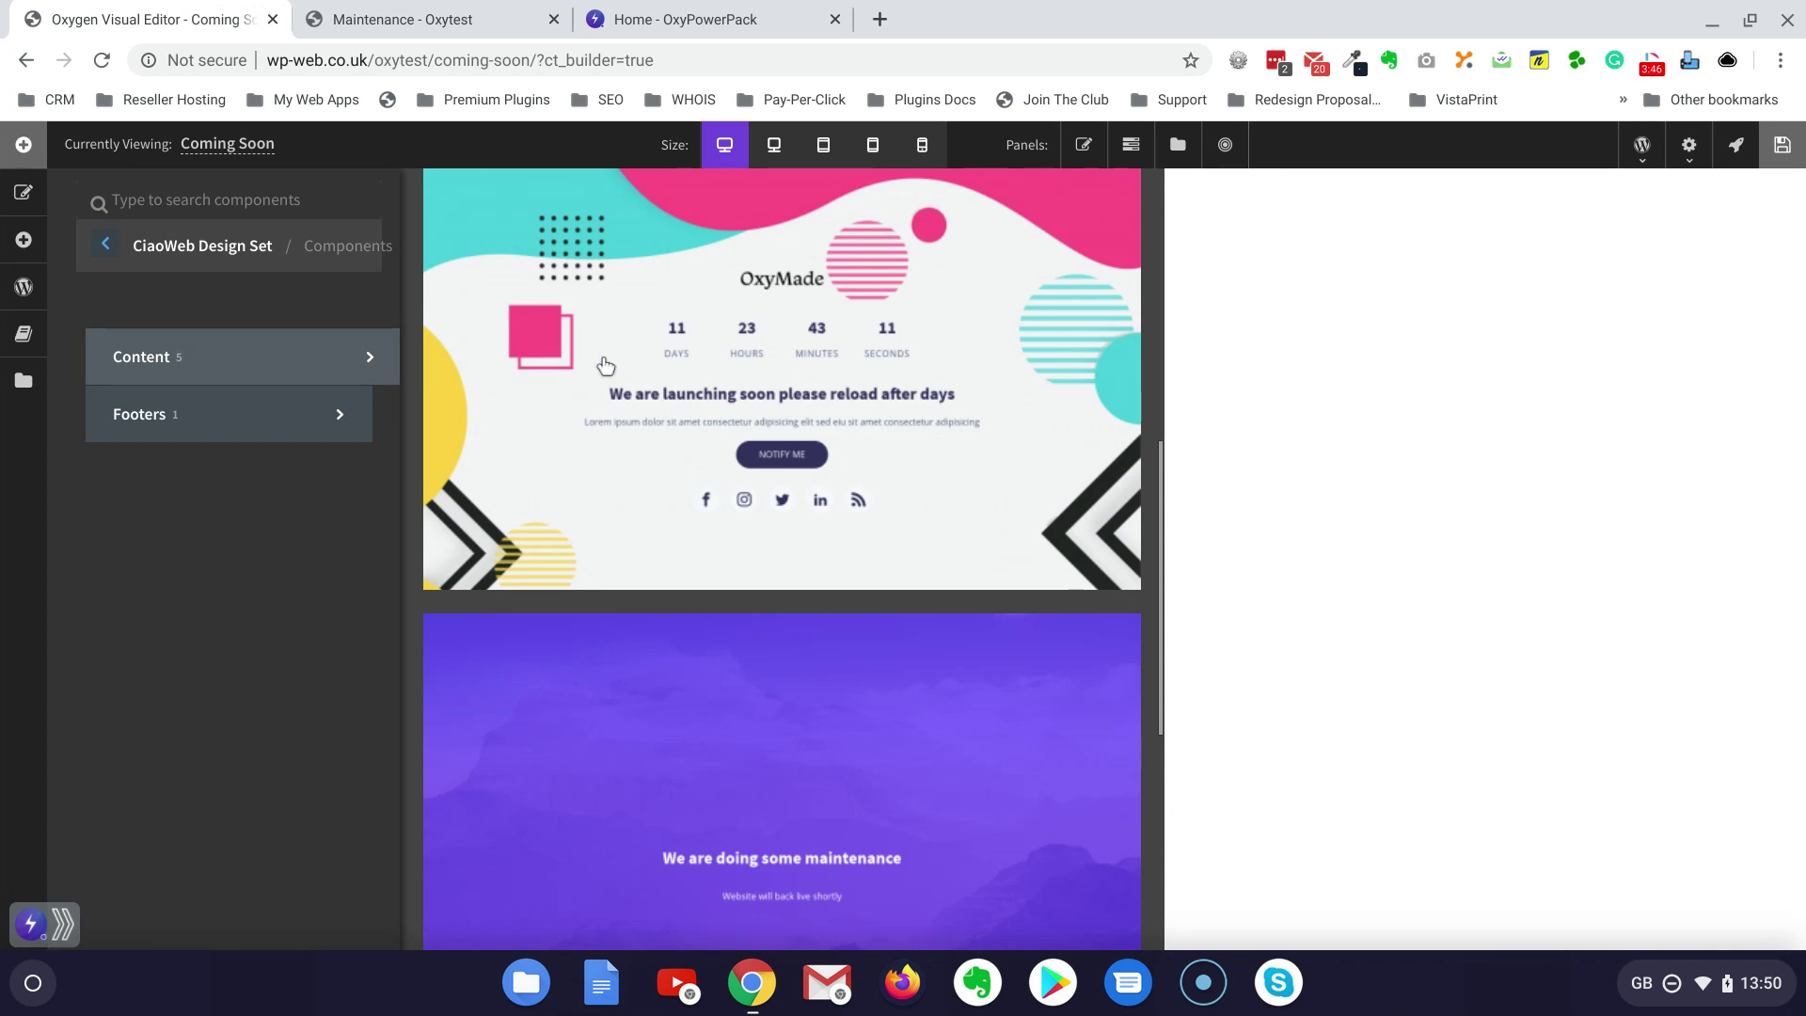
pyautogui.click(605, 366)
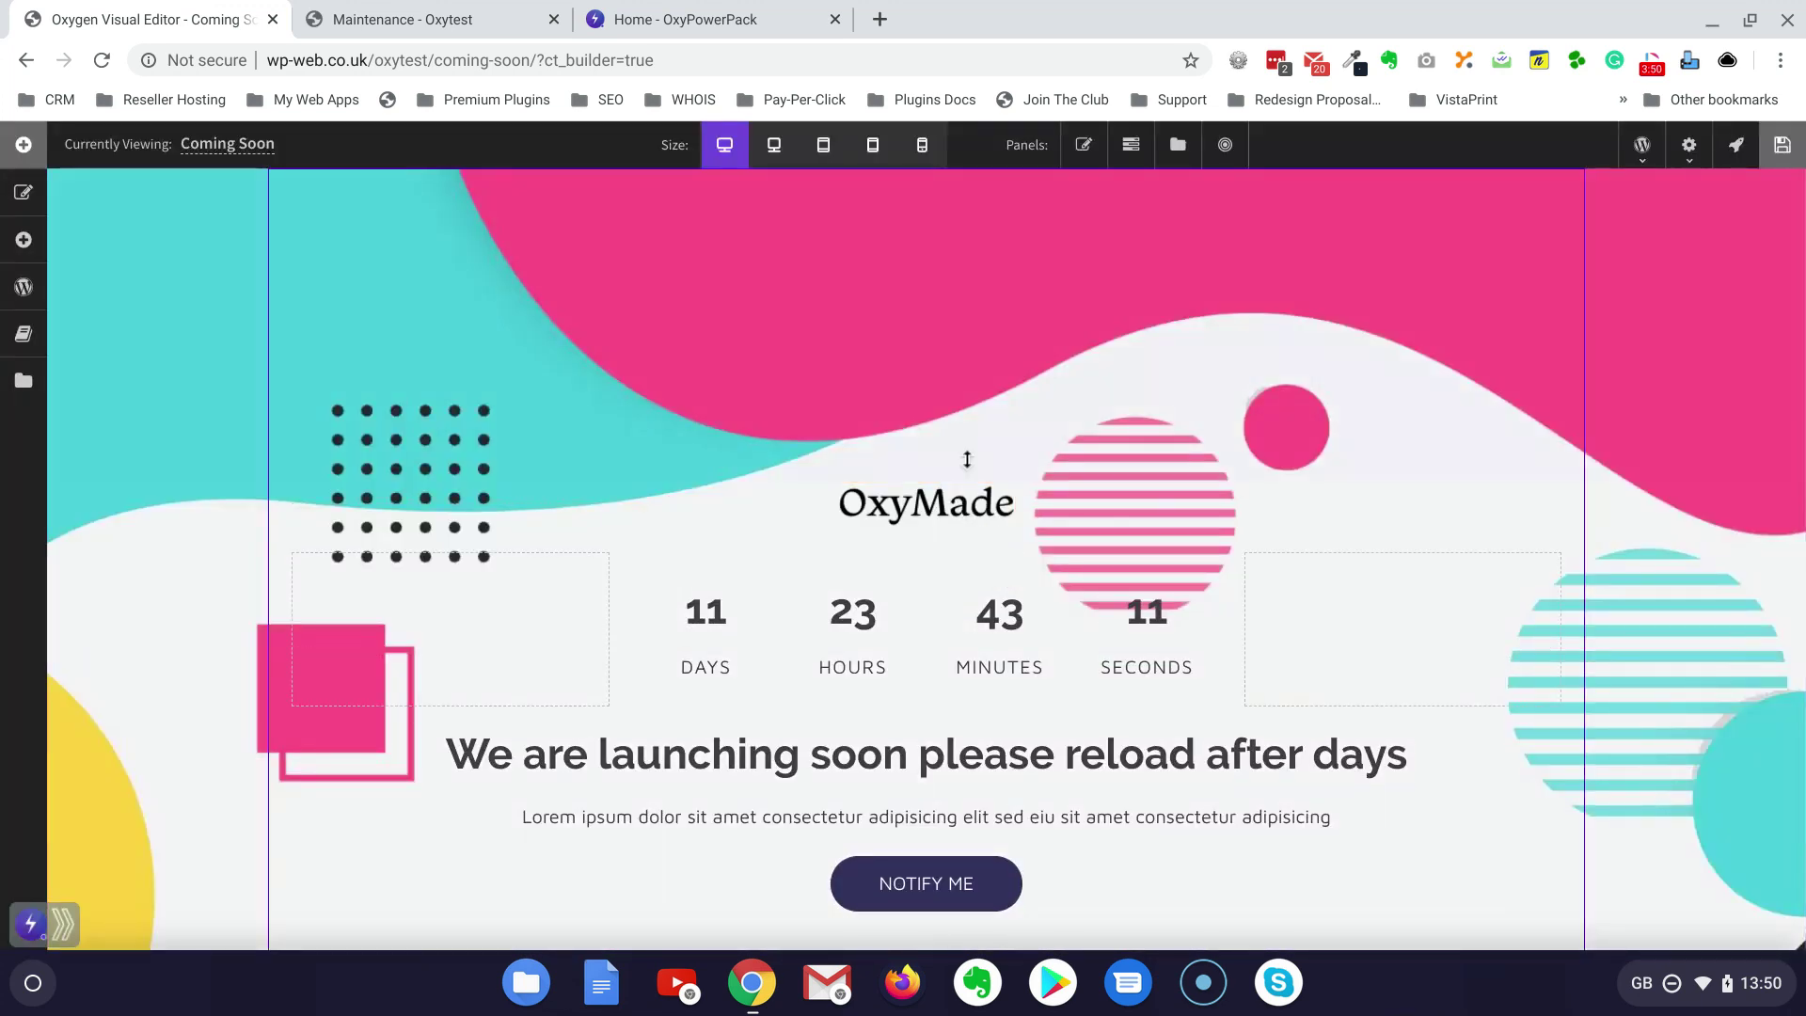
pyautogui.click(1785, 152)
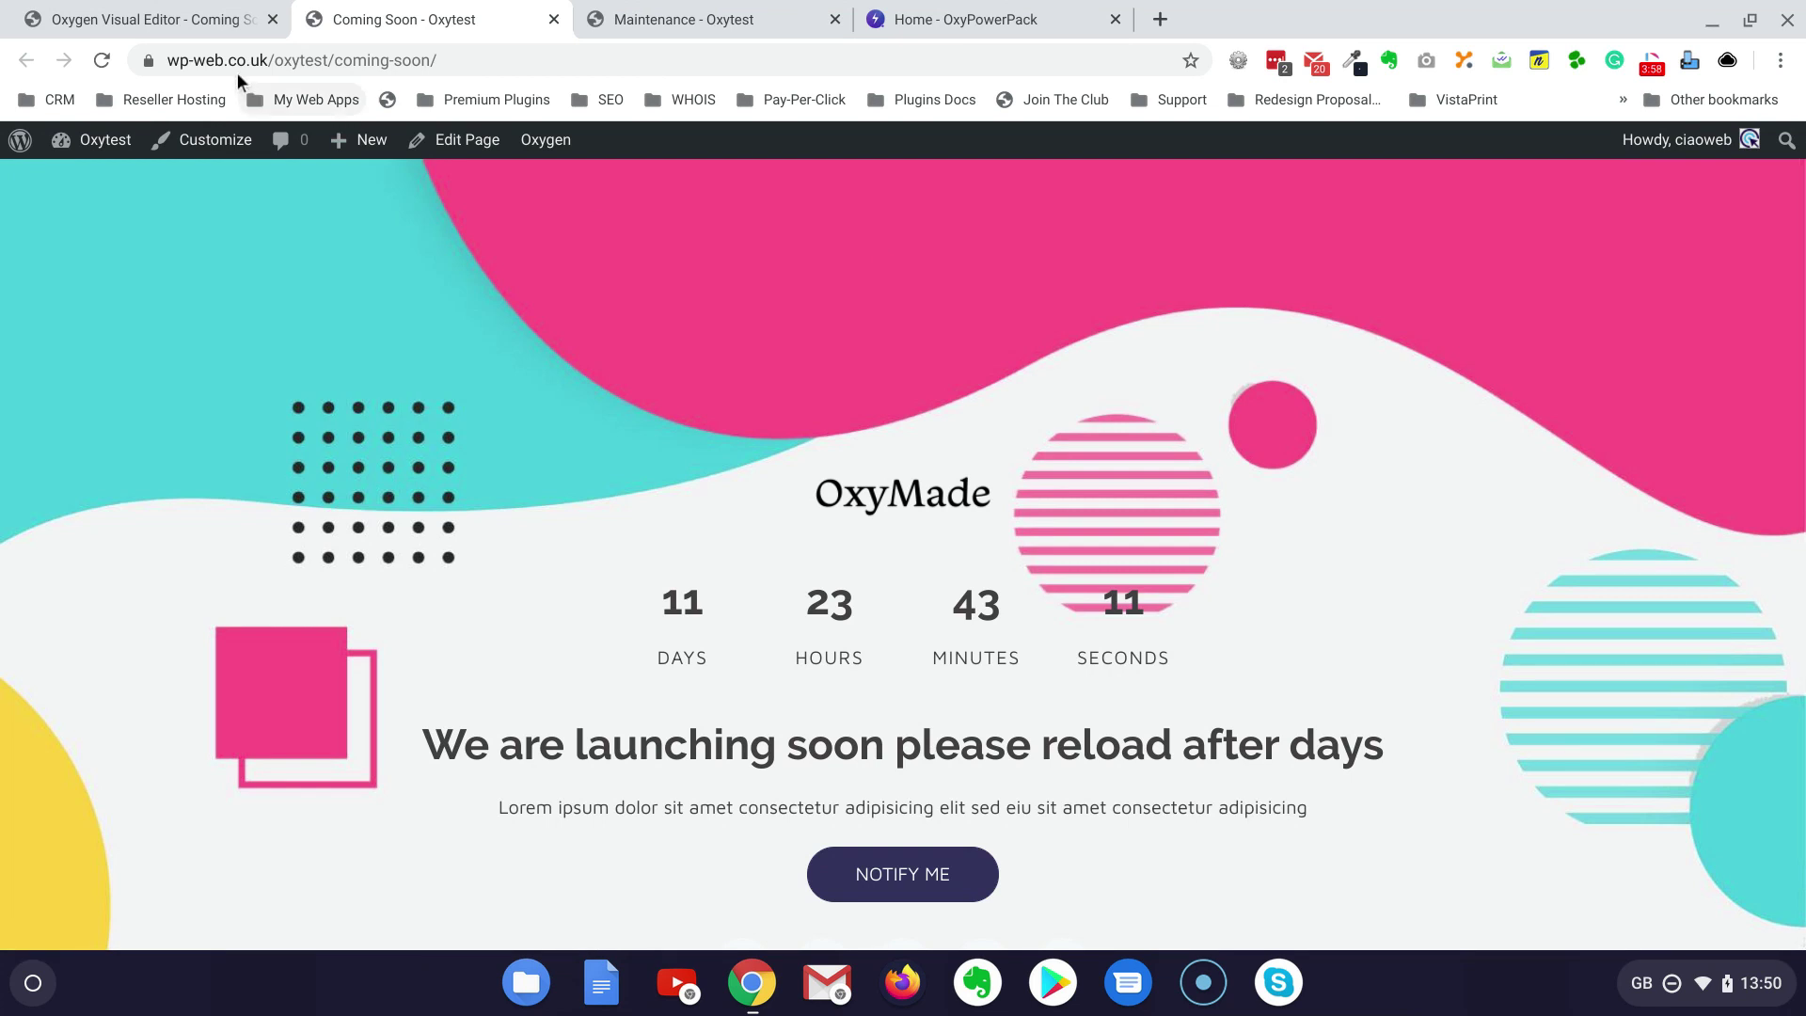
pyautogui.click(197, 25)
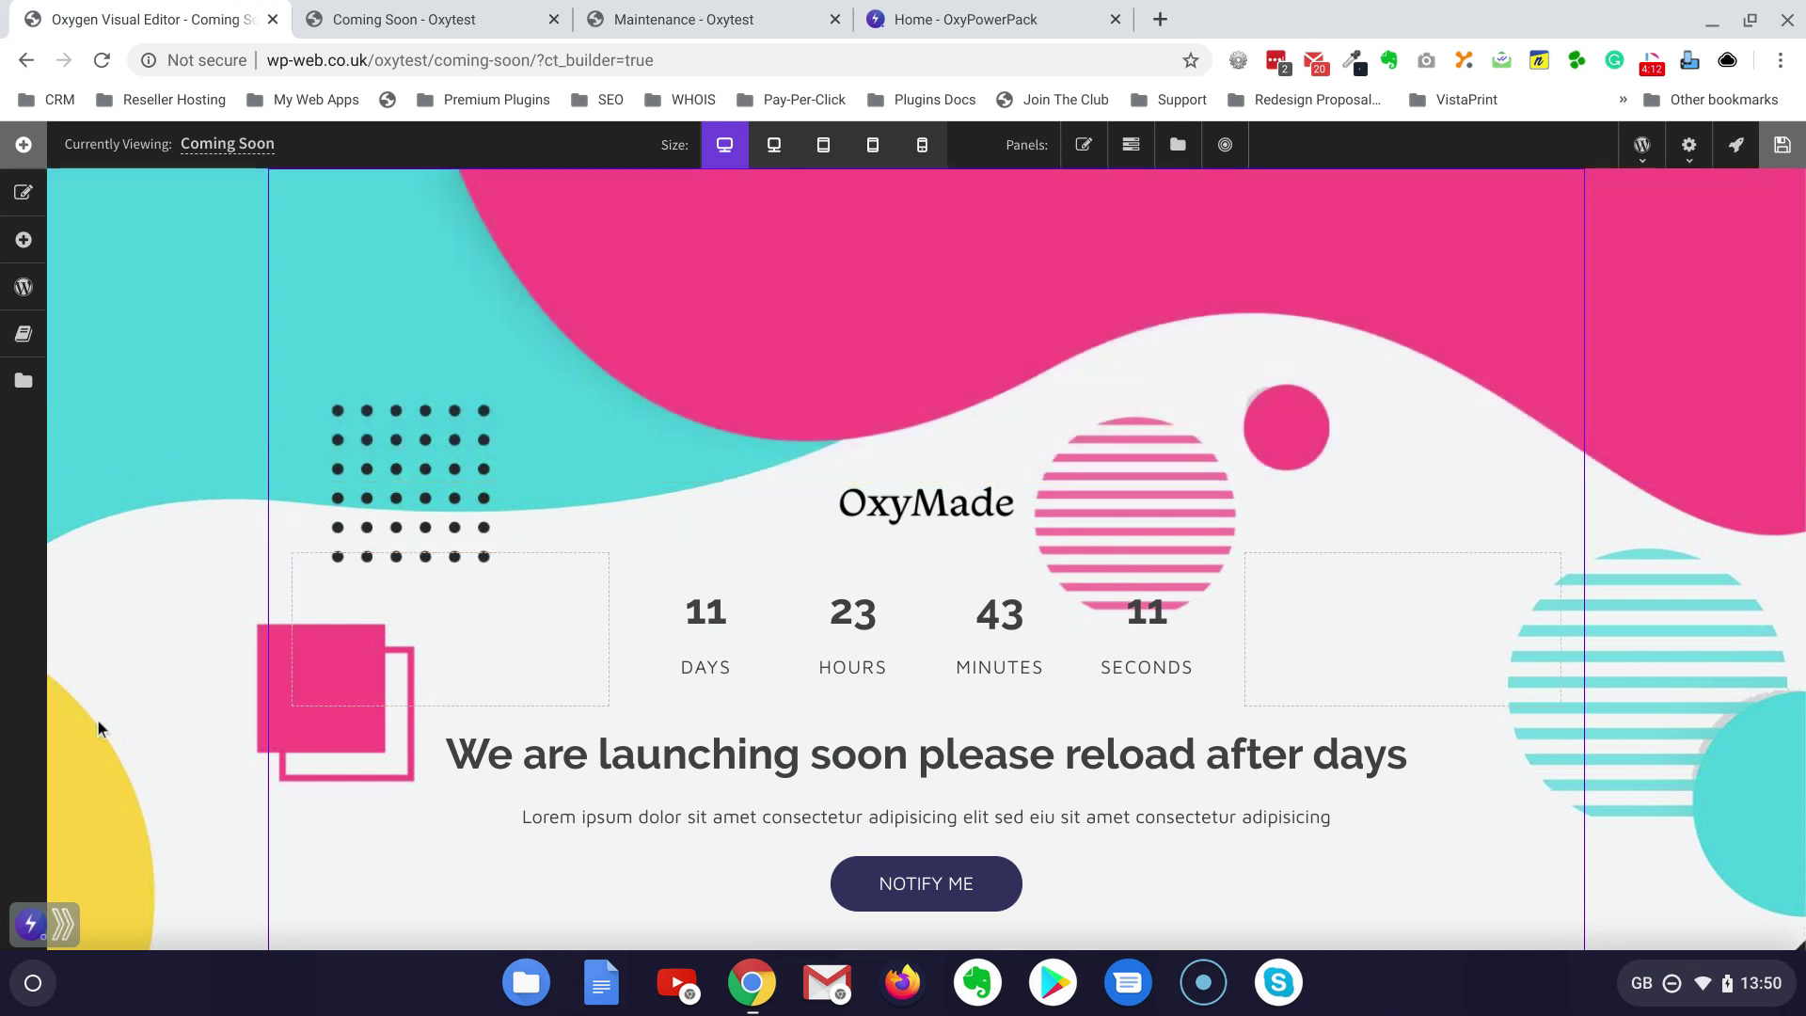
pyautogui.click(31, 929)
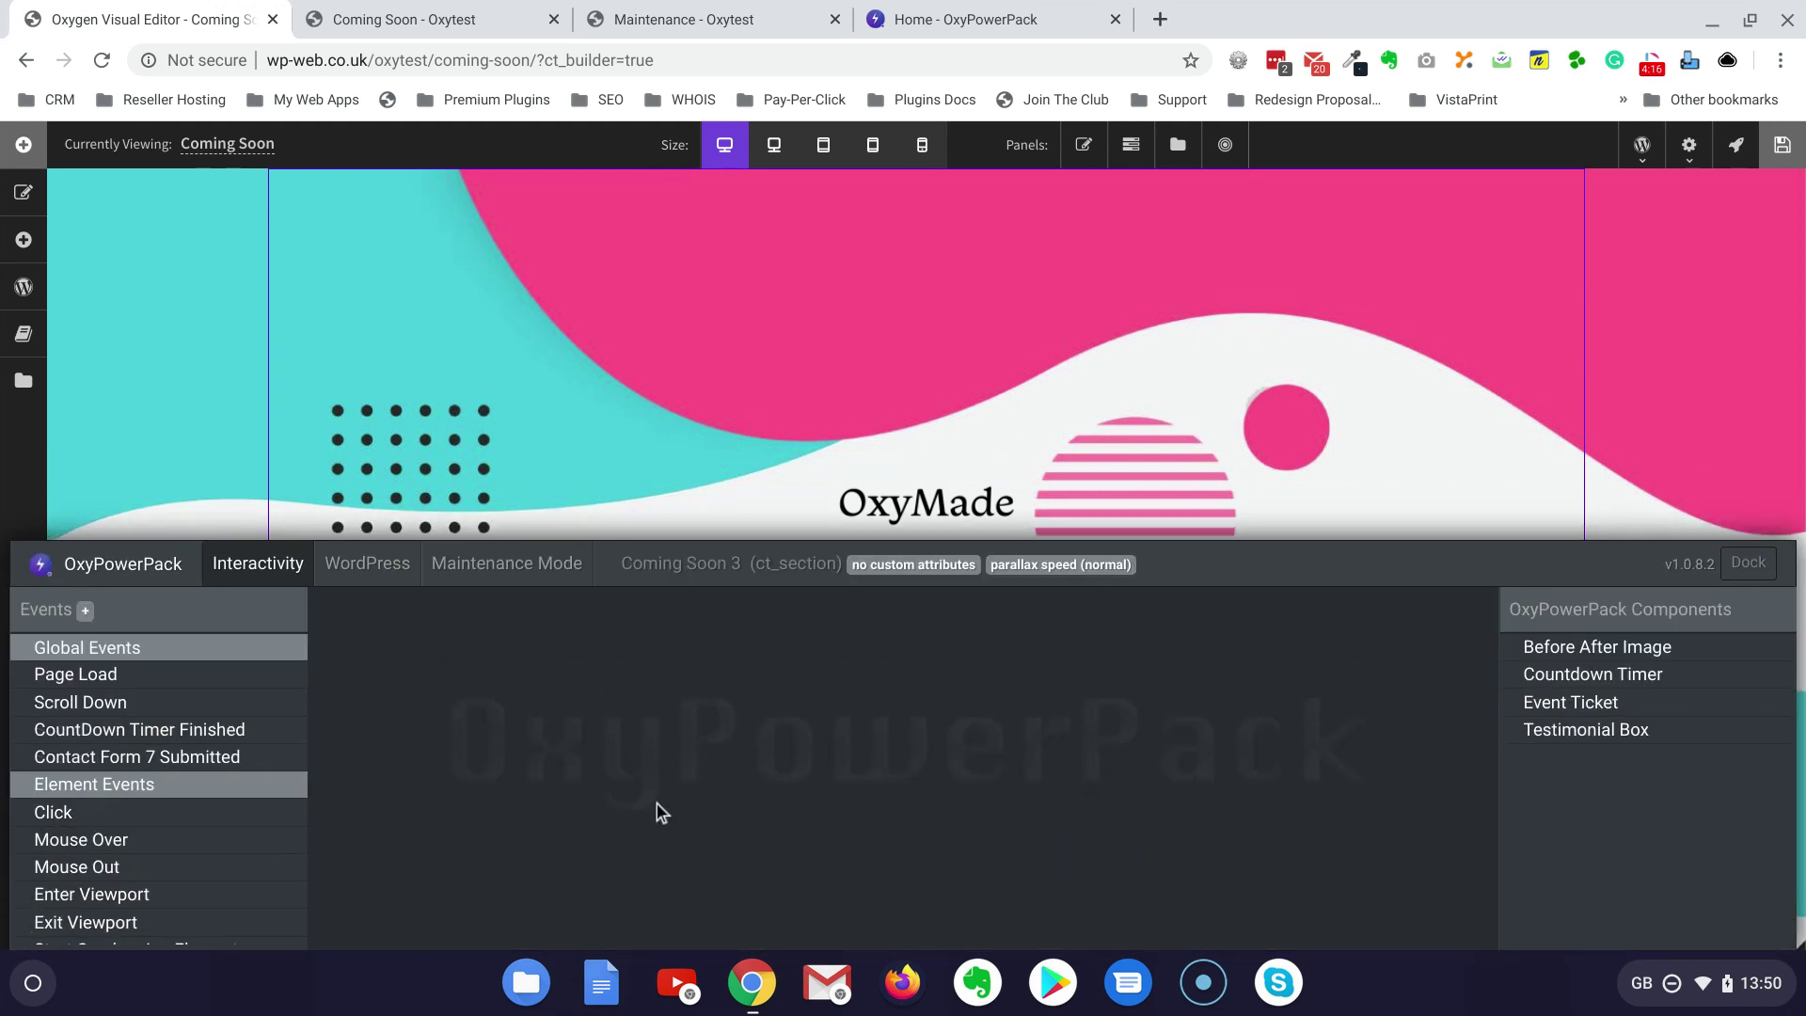
# Step: Activate maintenance mode in Redirect mode, sending logged-out users to Maintenance, and save
pyautogui.click(516, 574)
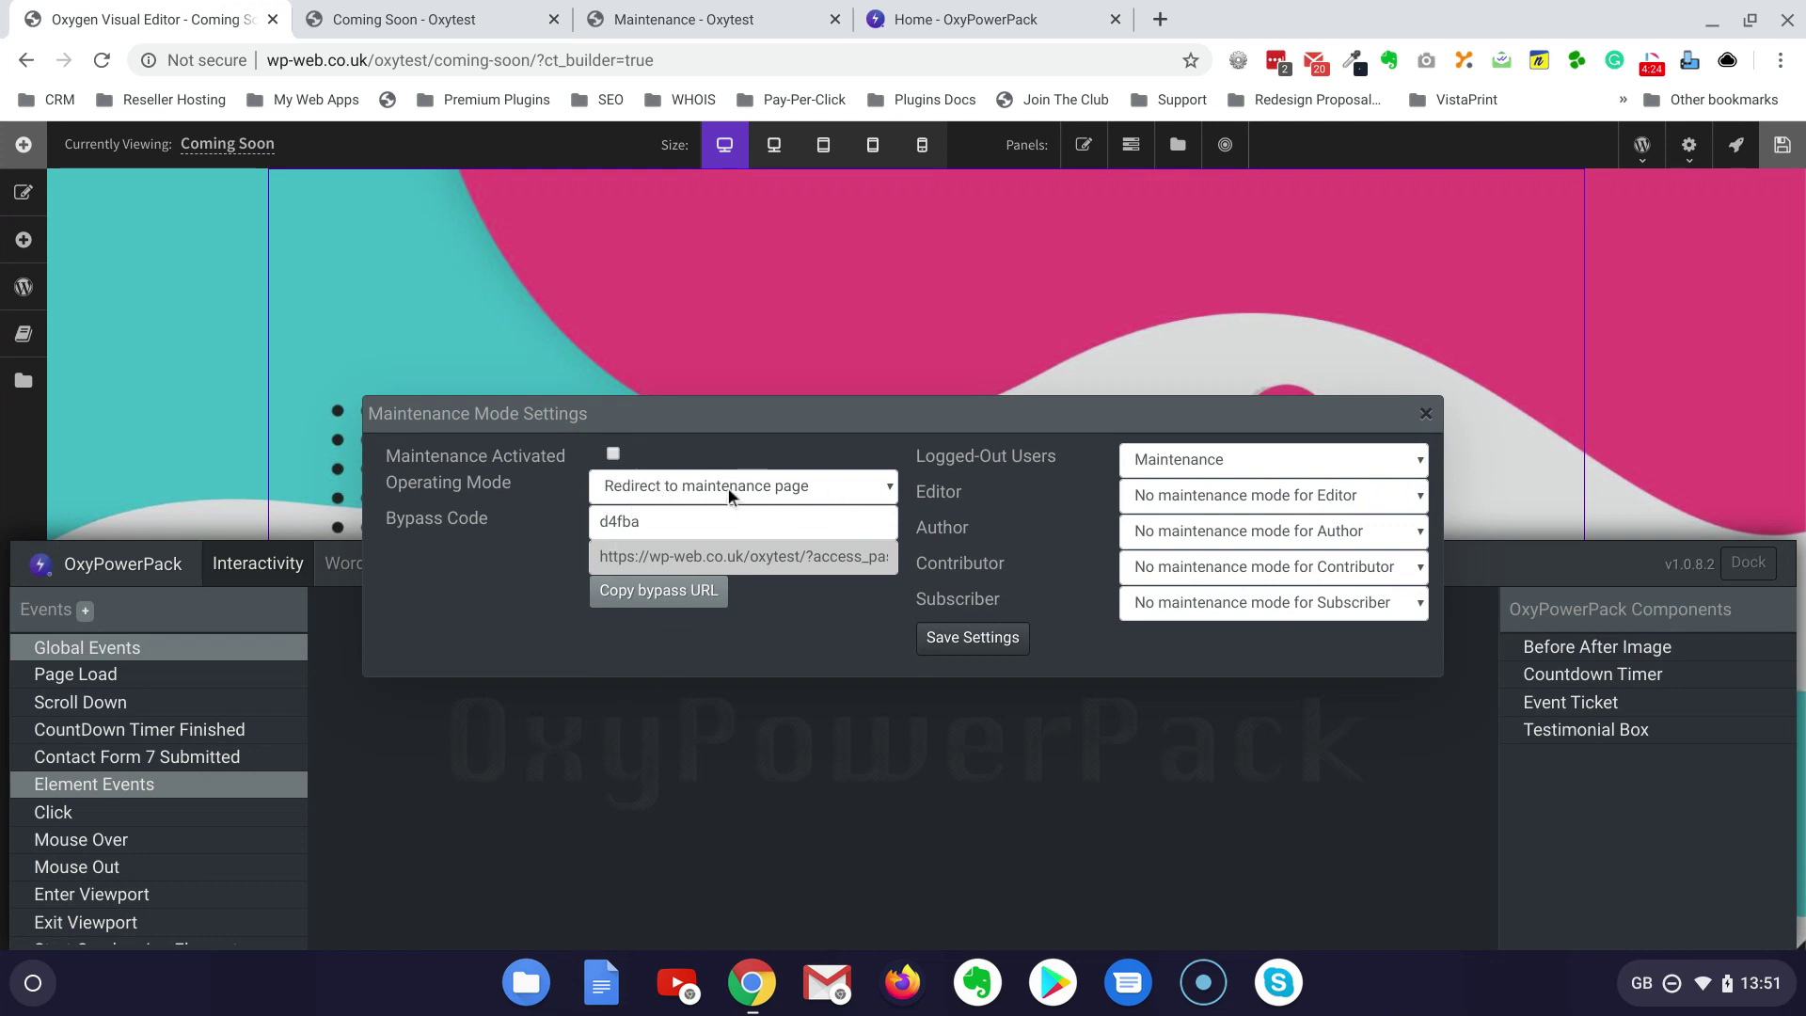
pyautogui.click(889, 489)
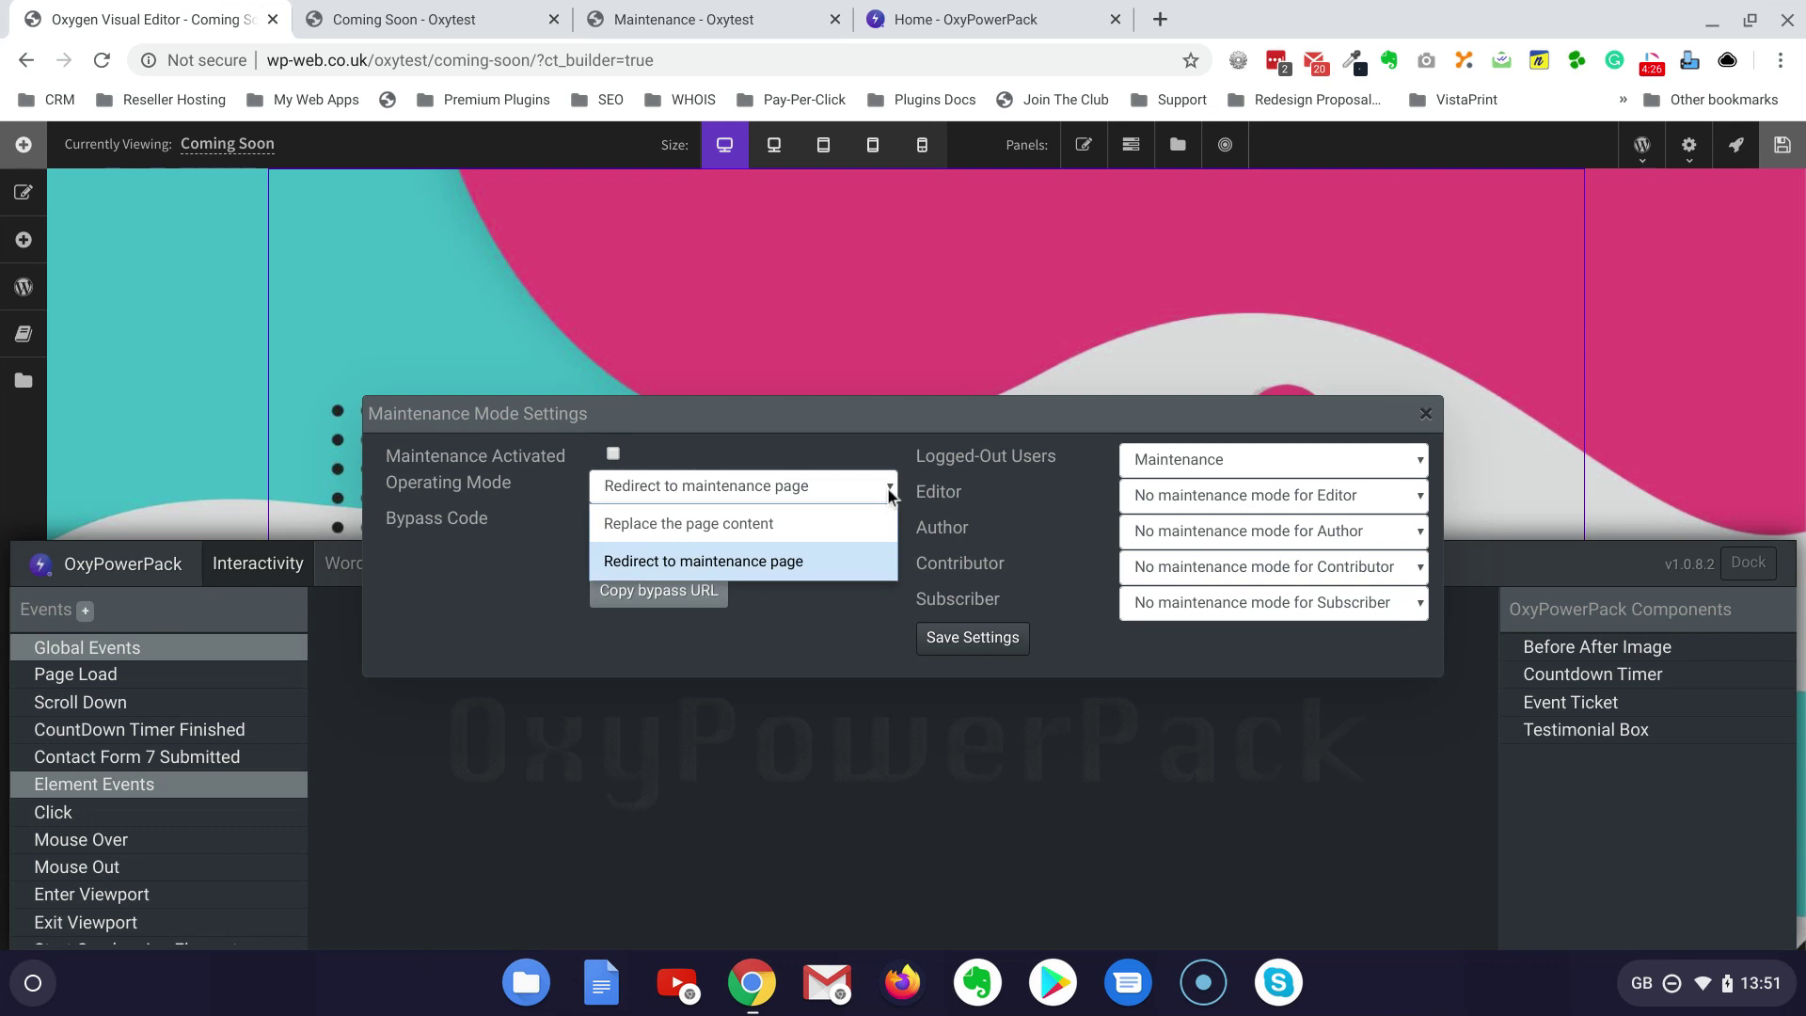
pyautogui.click(755, 561)
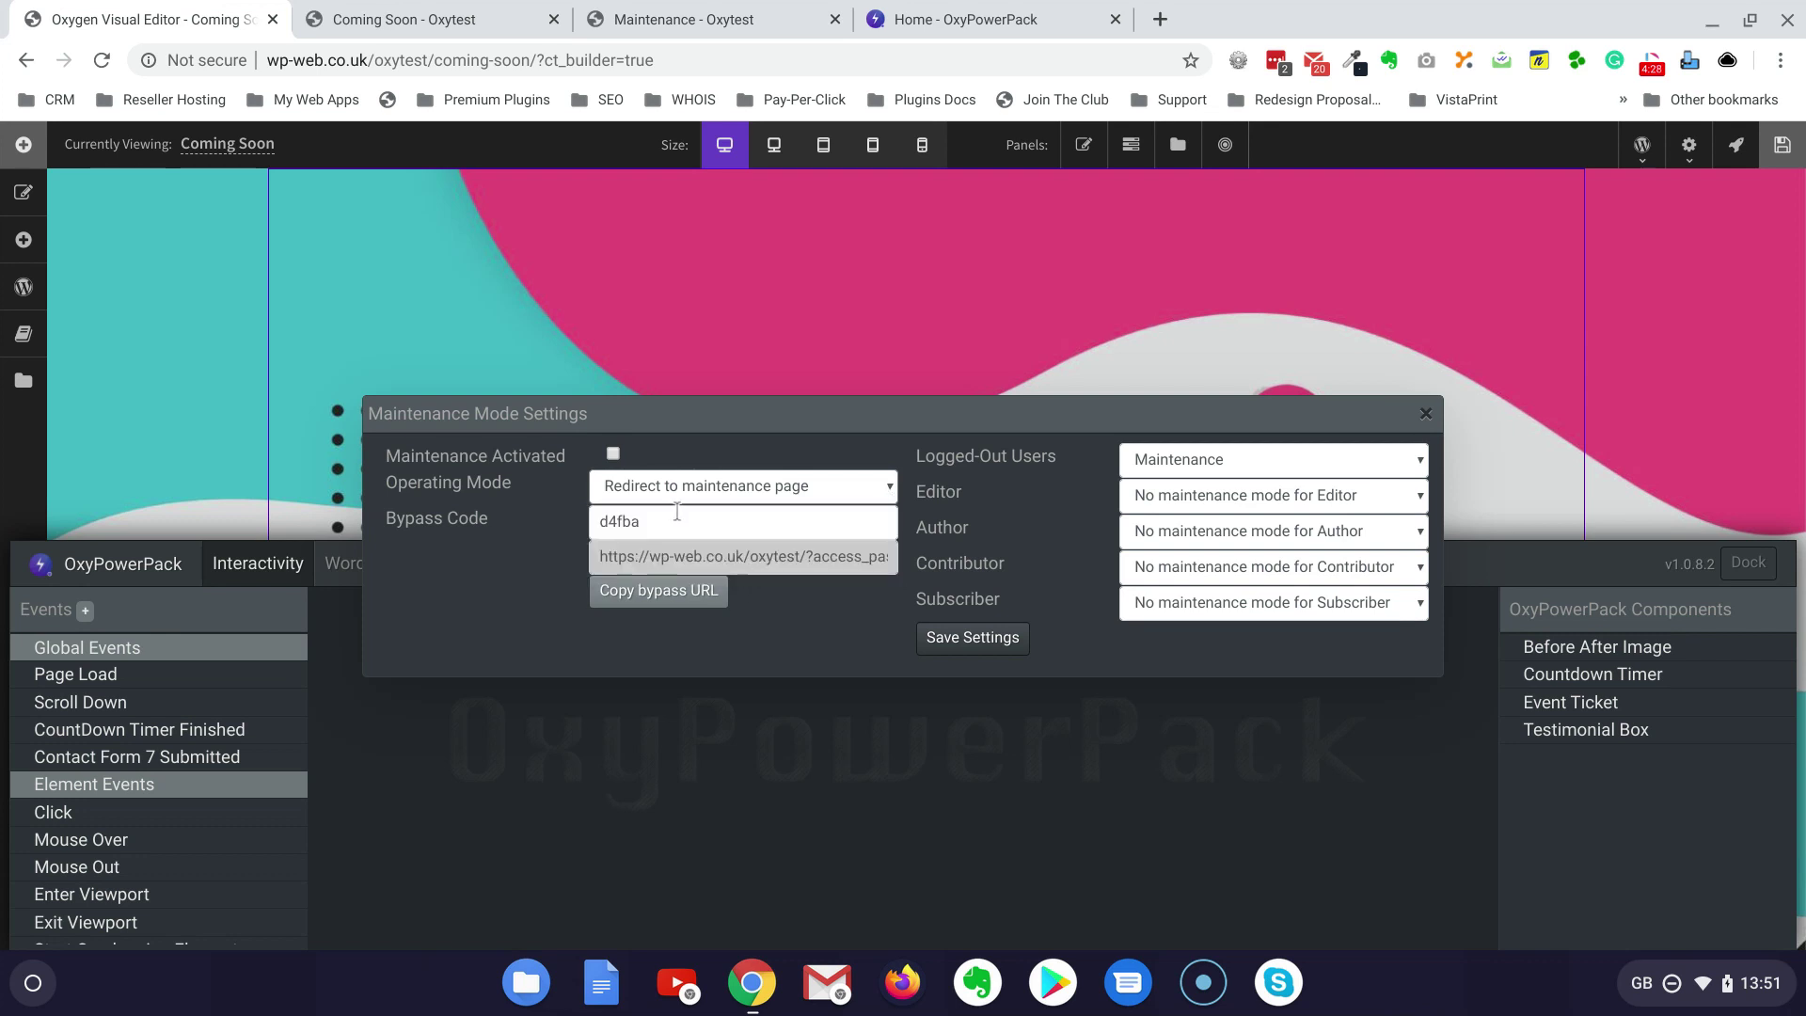
pyautogui.click(615, 454)
pyautogui.click(1177, 465)
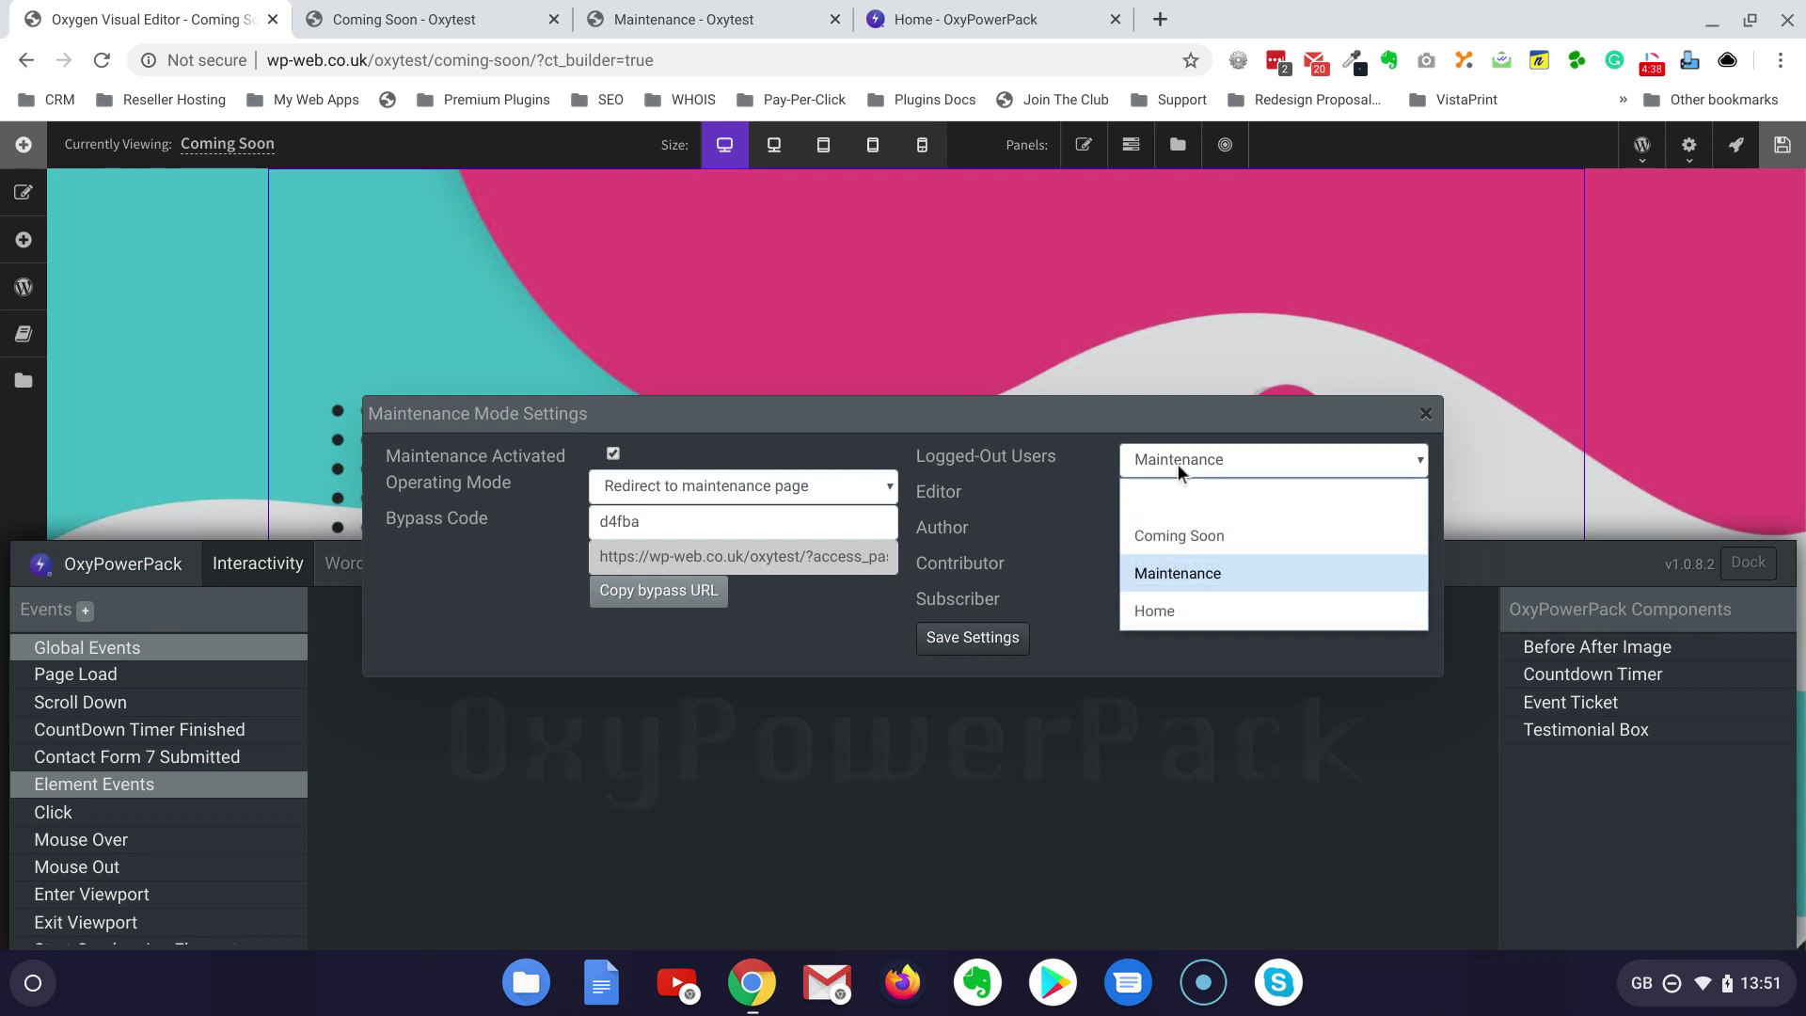
pyautogui.click(1165, 573)
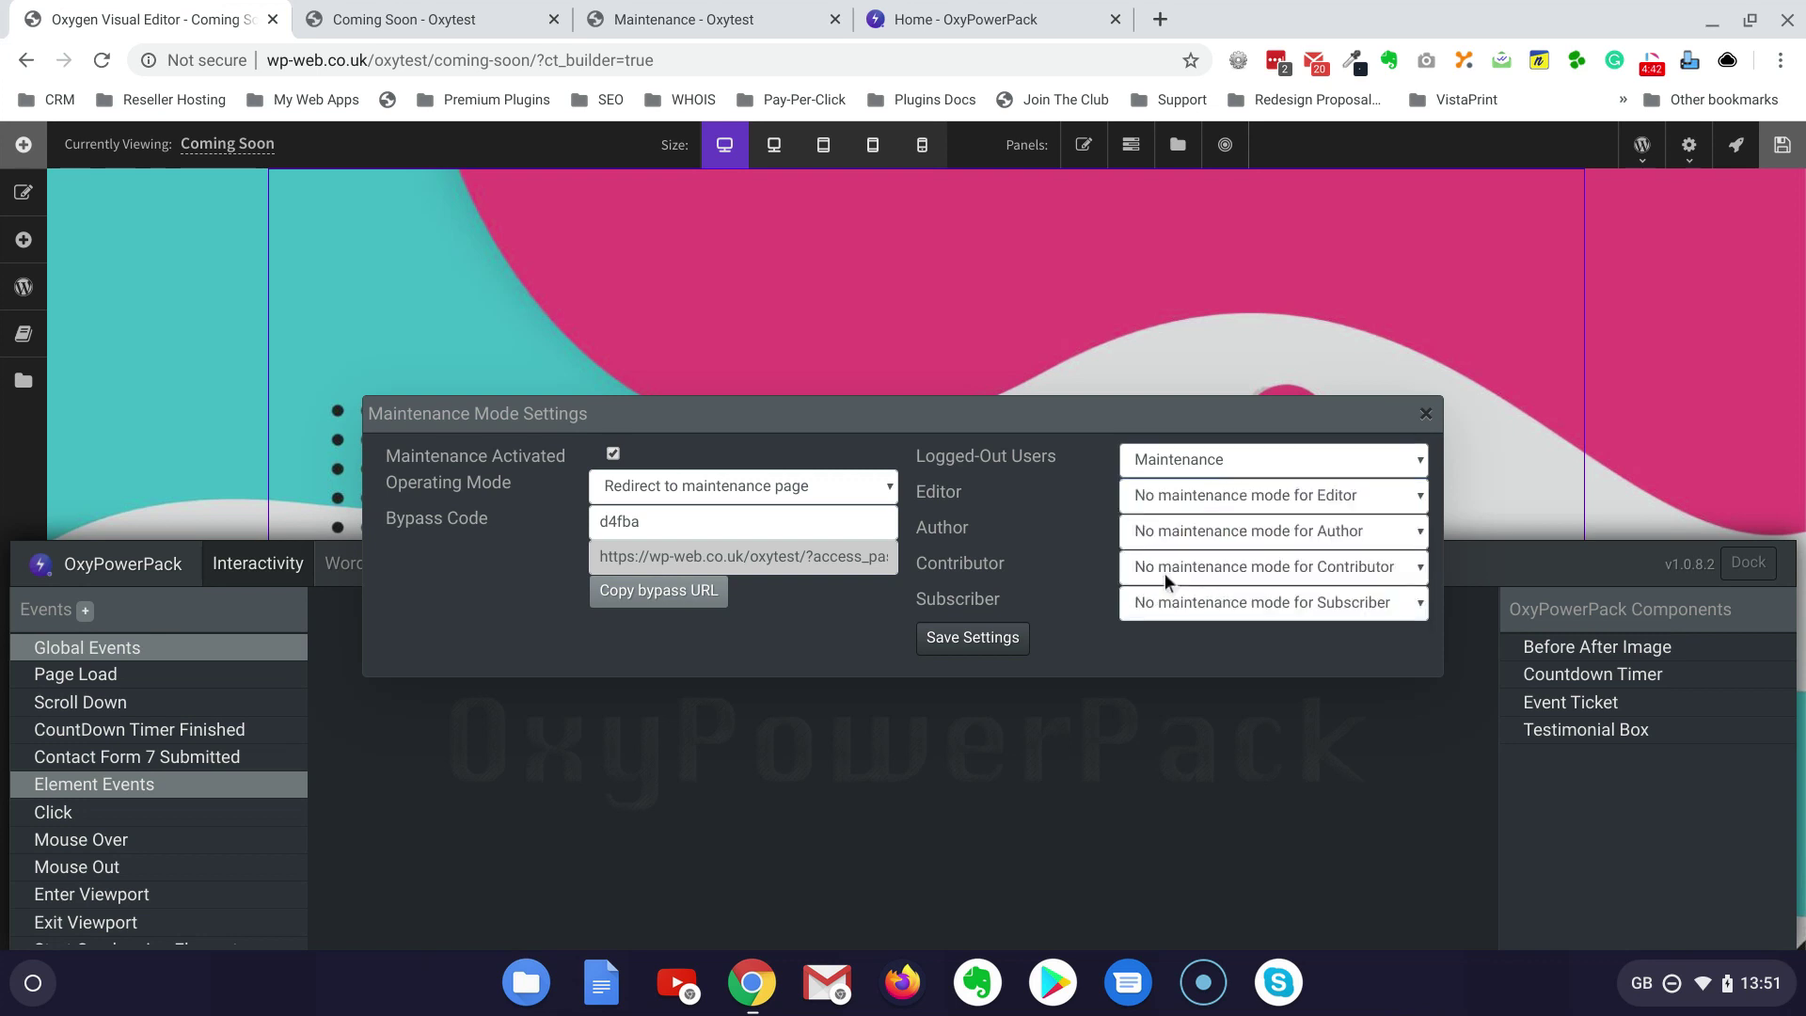
pyautogui.click(979, 639)
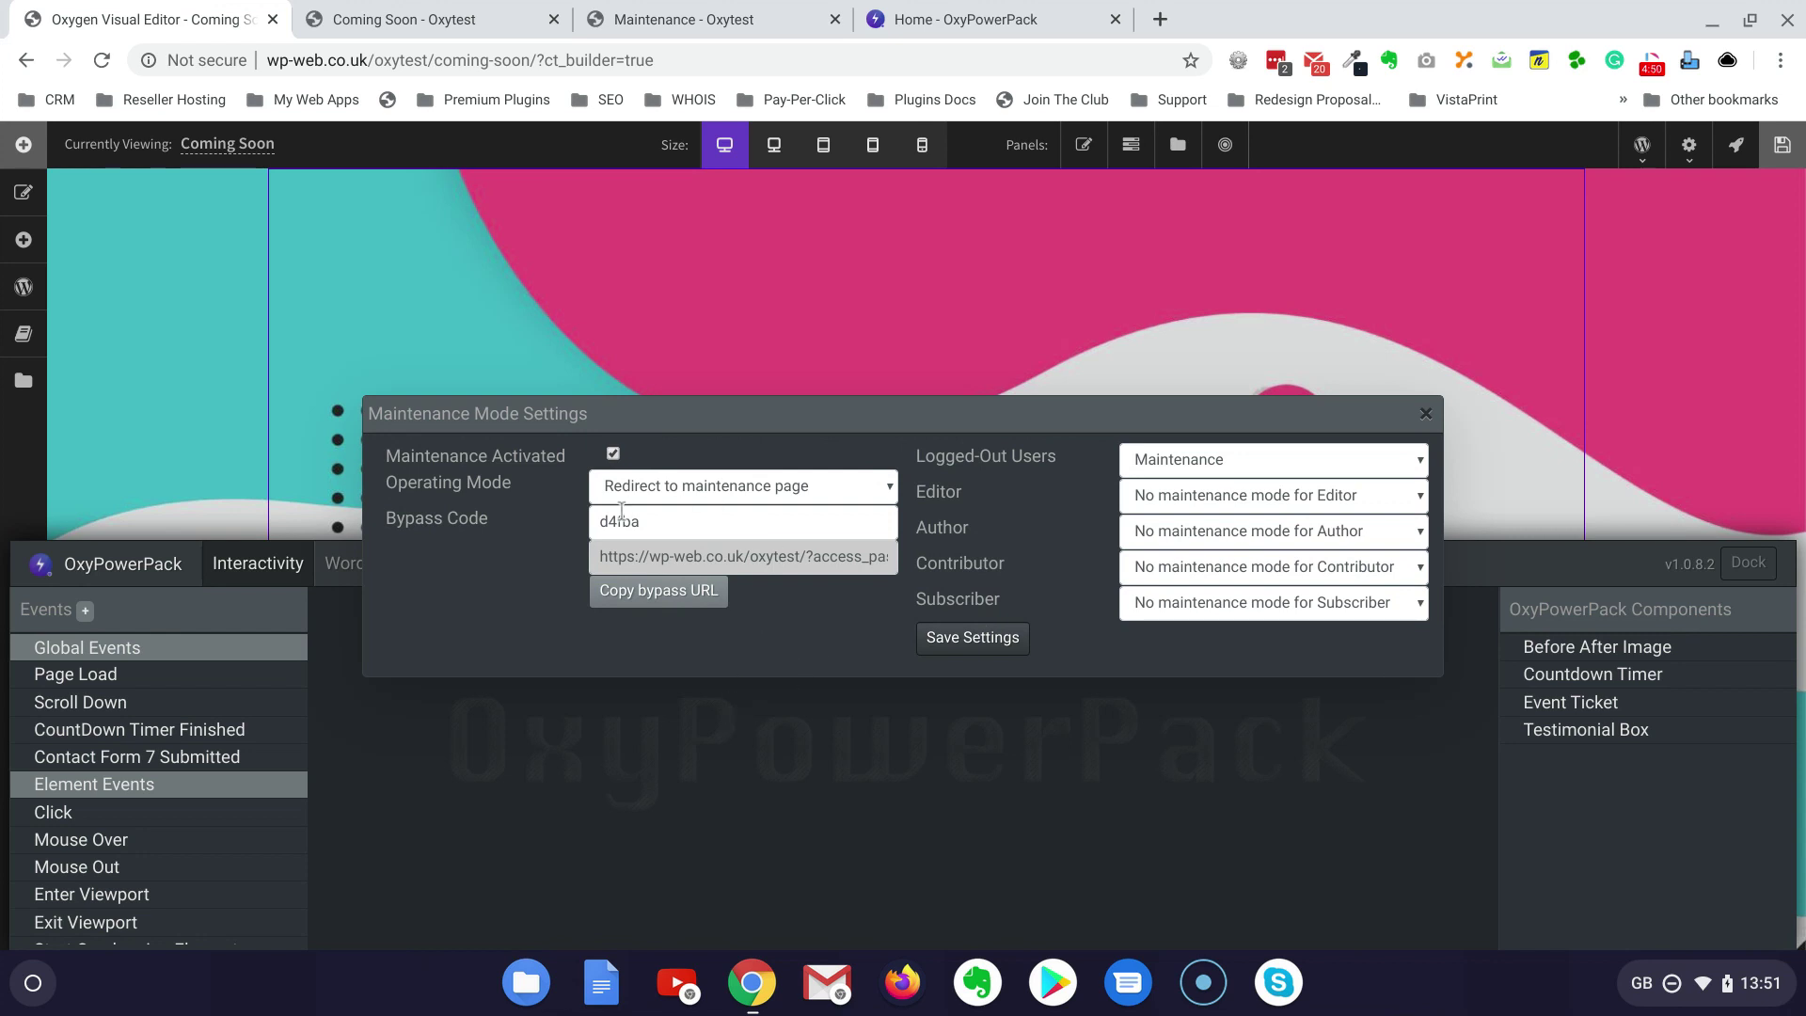
# Step: Copy the bypass URL, save the settings again and close the panel
pyautogui.click(704, 594)
pyautogui.click(978, 637)
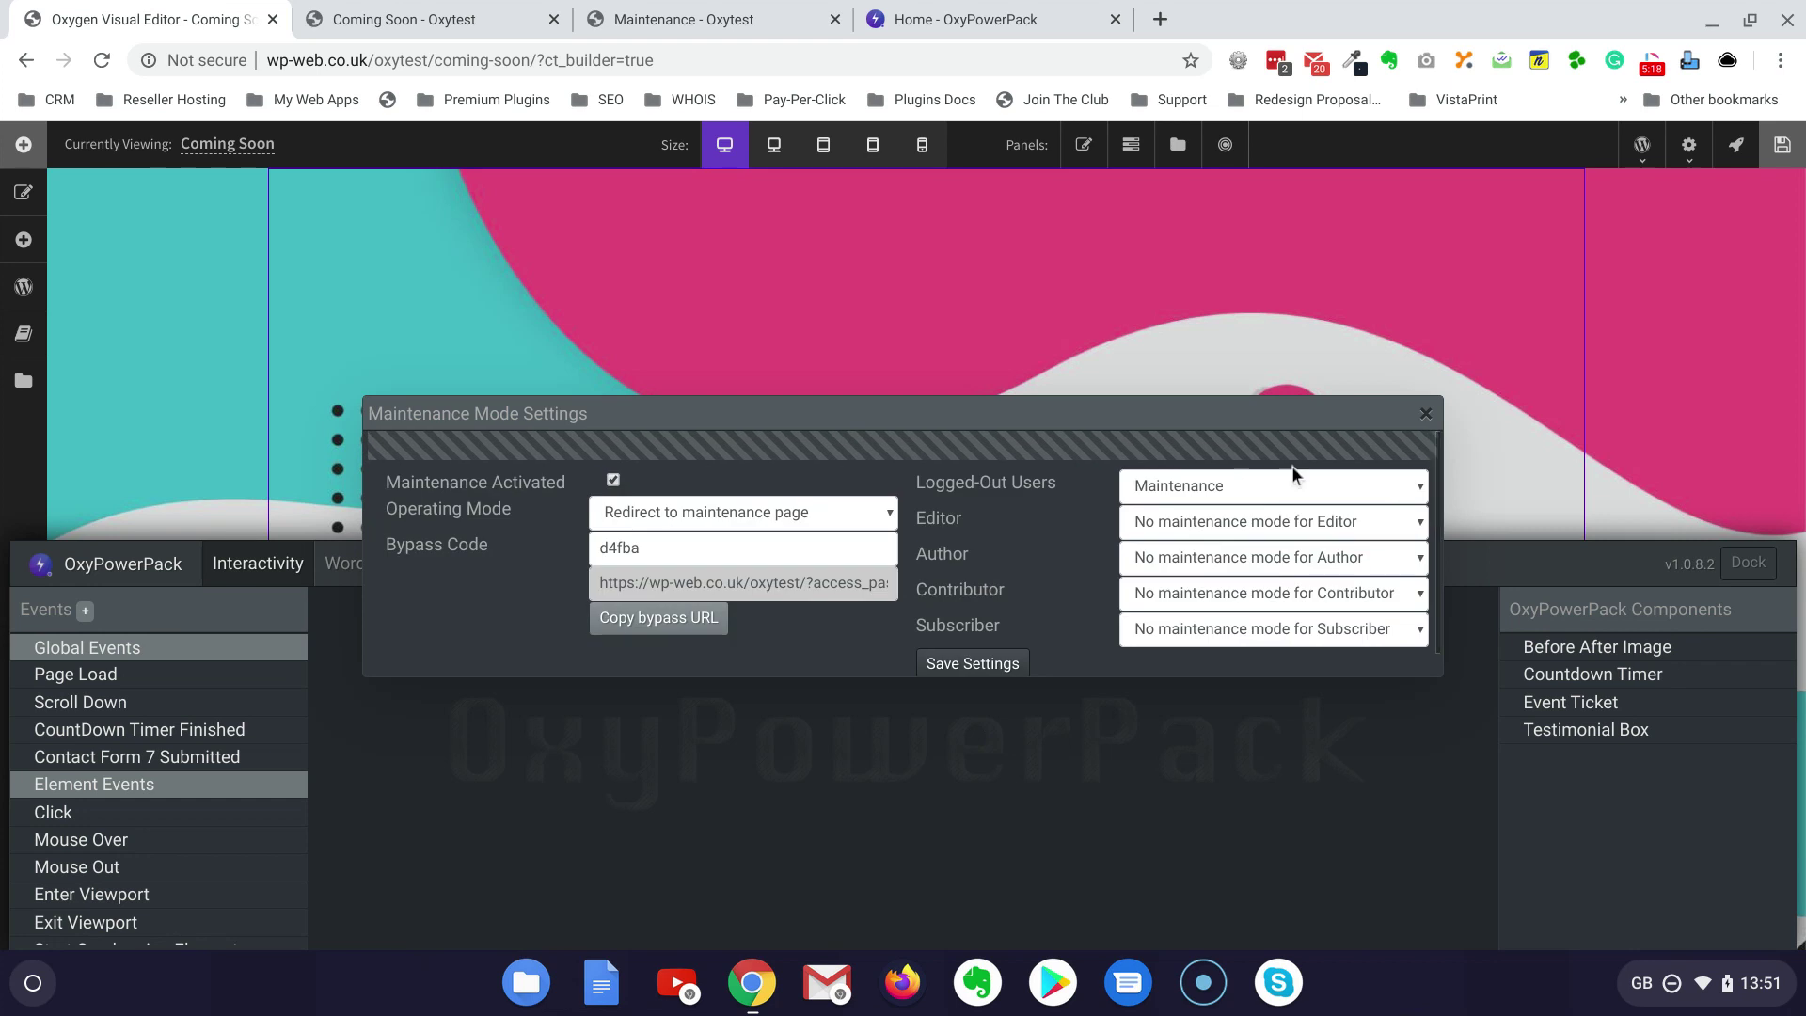
pyautogui.click(1427, 414)
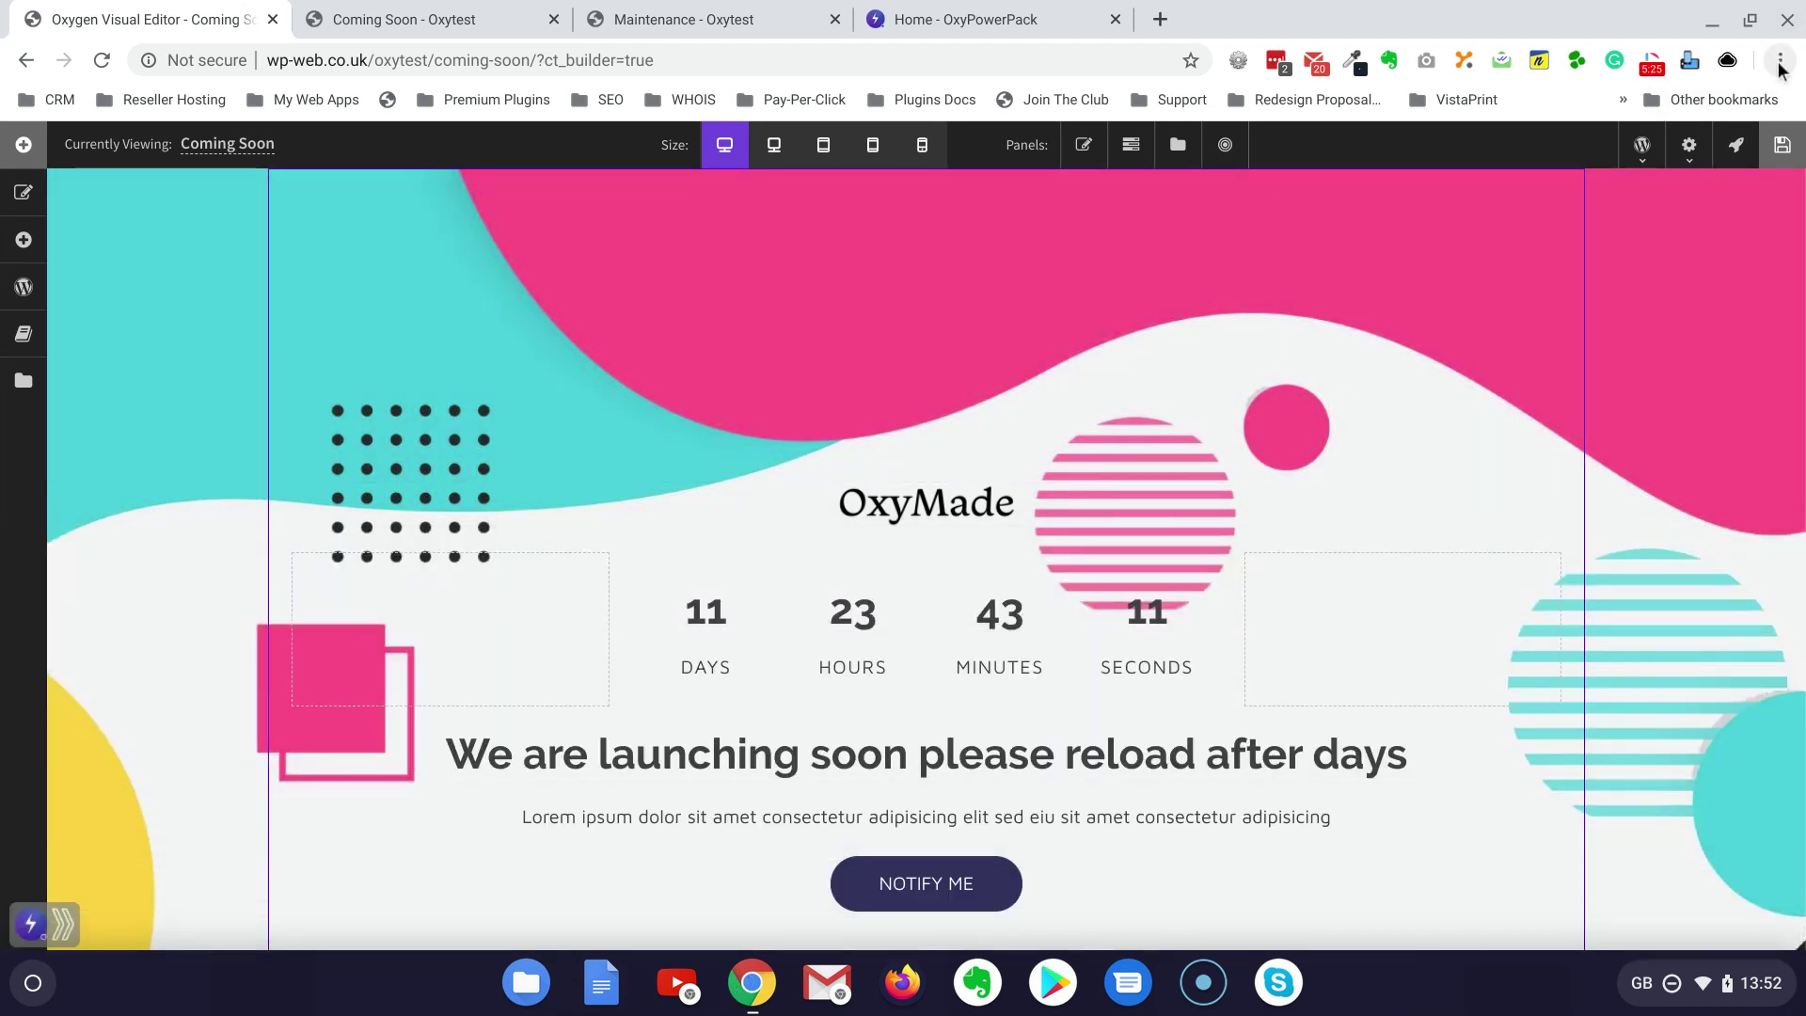
# Step: Open a Chrome incognito window and load wp-web.co.uk/oxytest/
pyautogui.click(1780, 64)
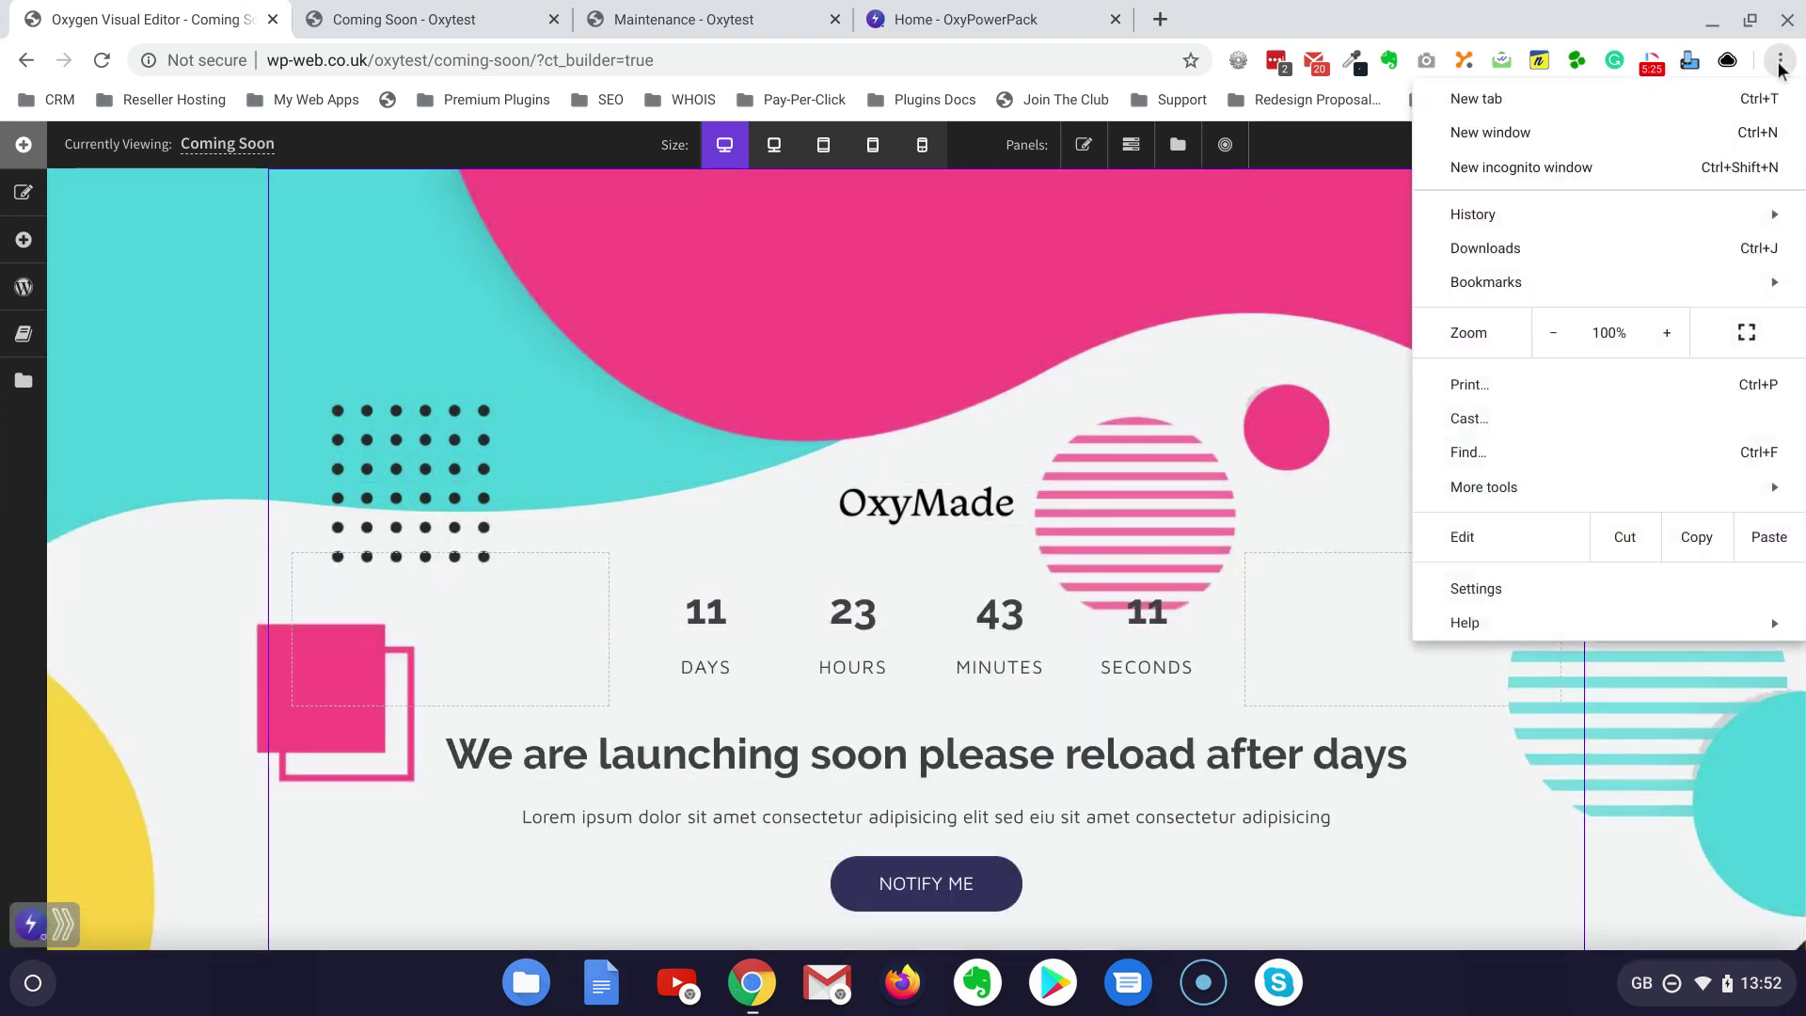
pyautogui.click(1526, 171)
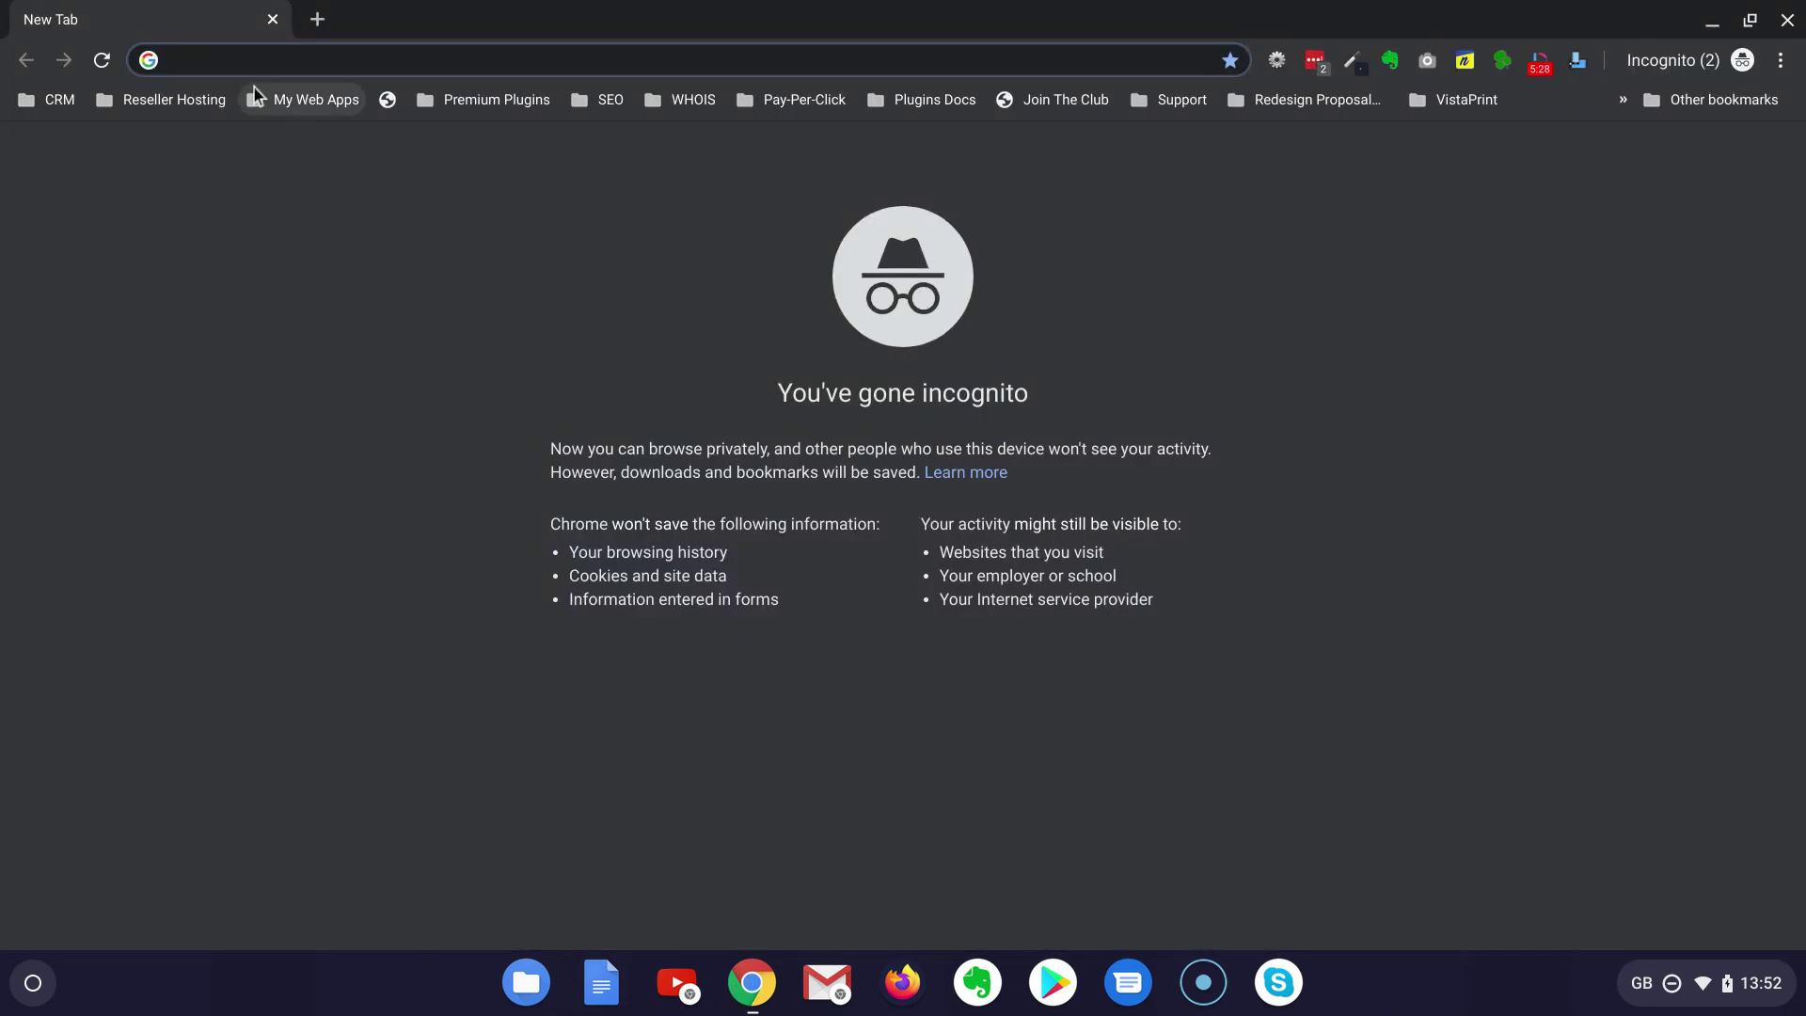
pyautogui.write('ox')
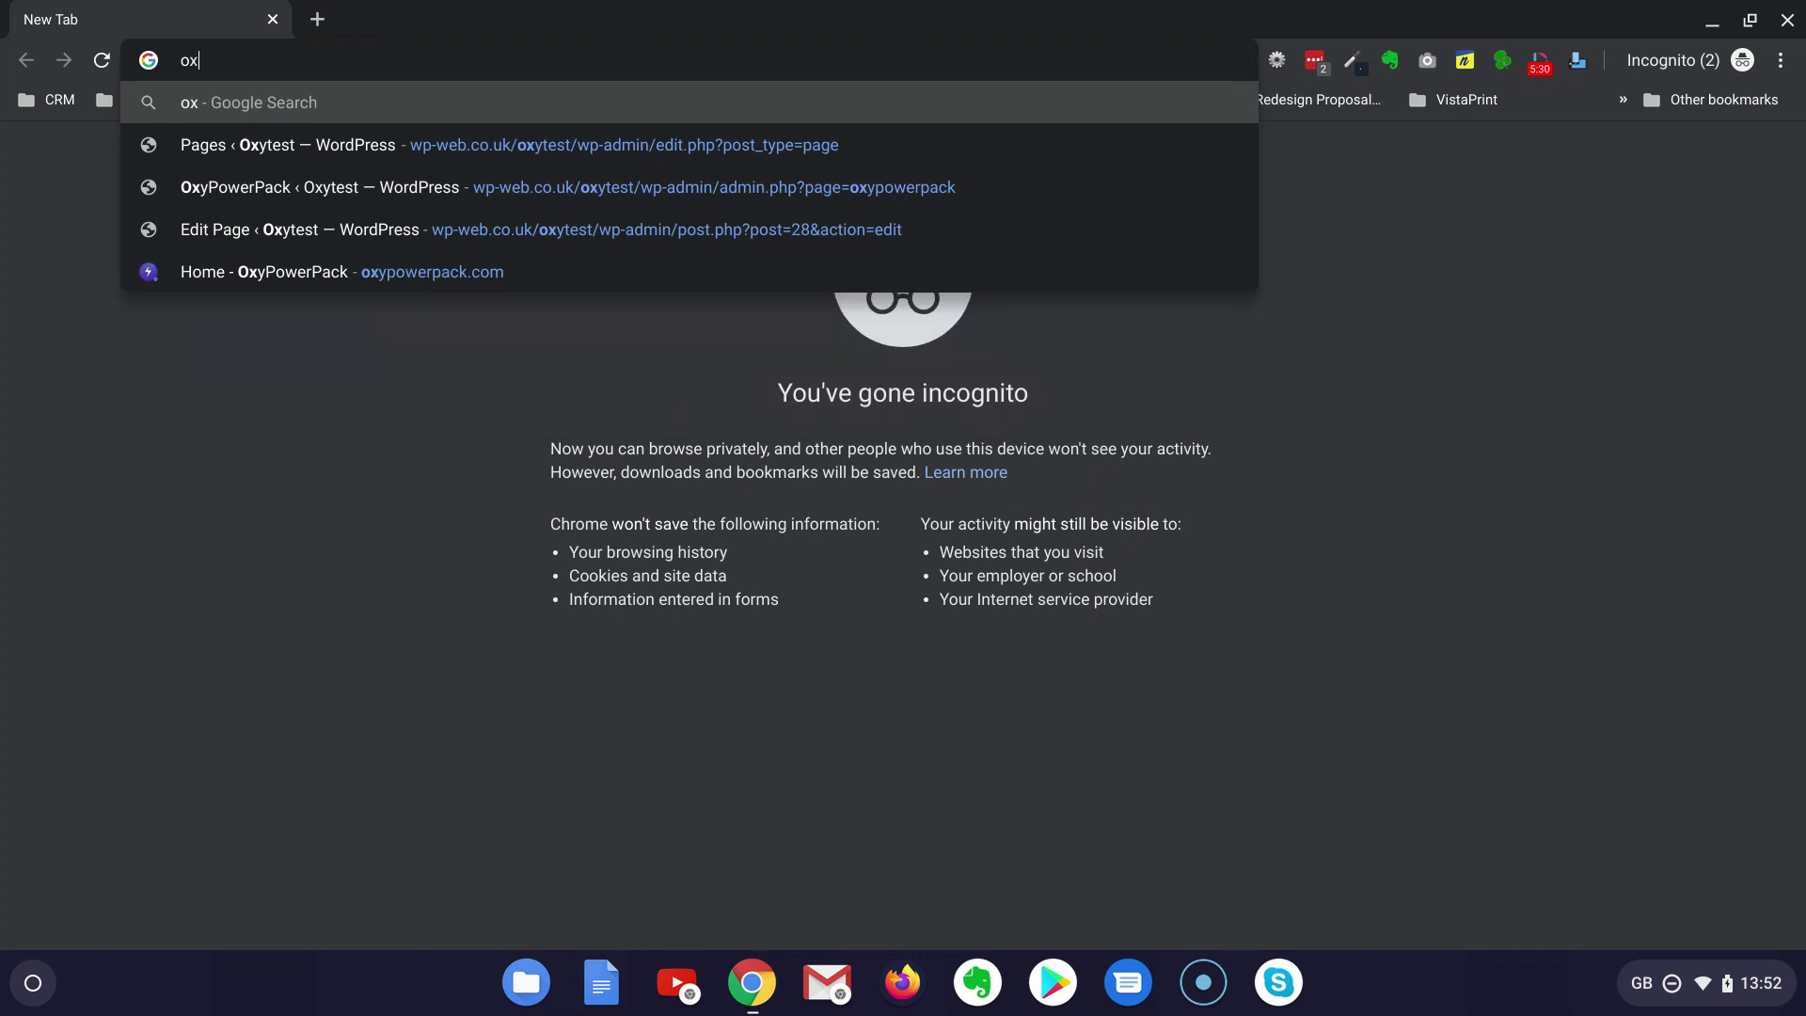
pyautogui.write('ytest')
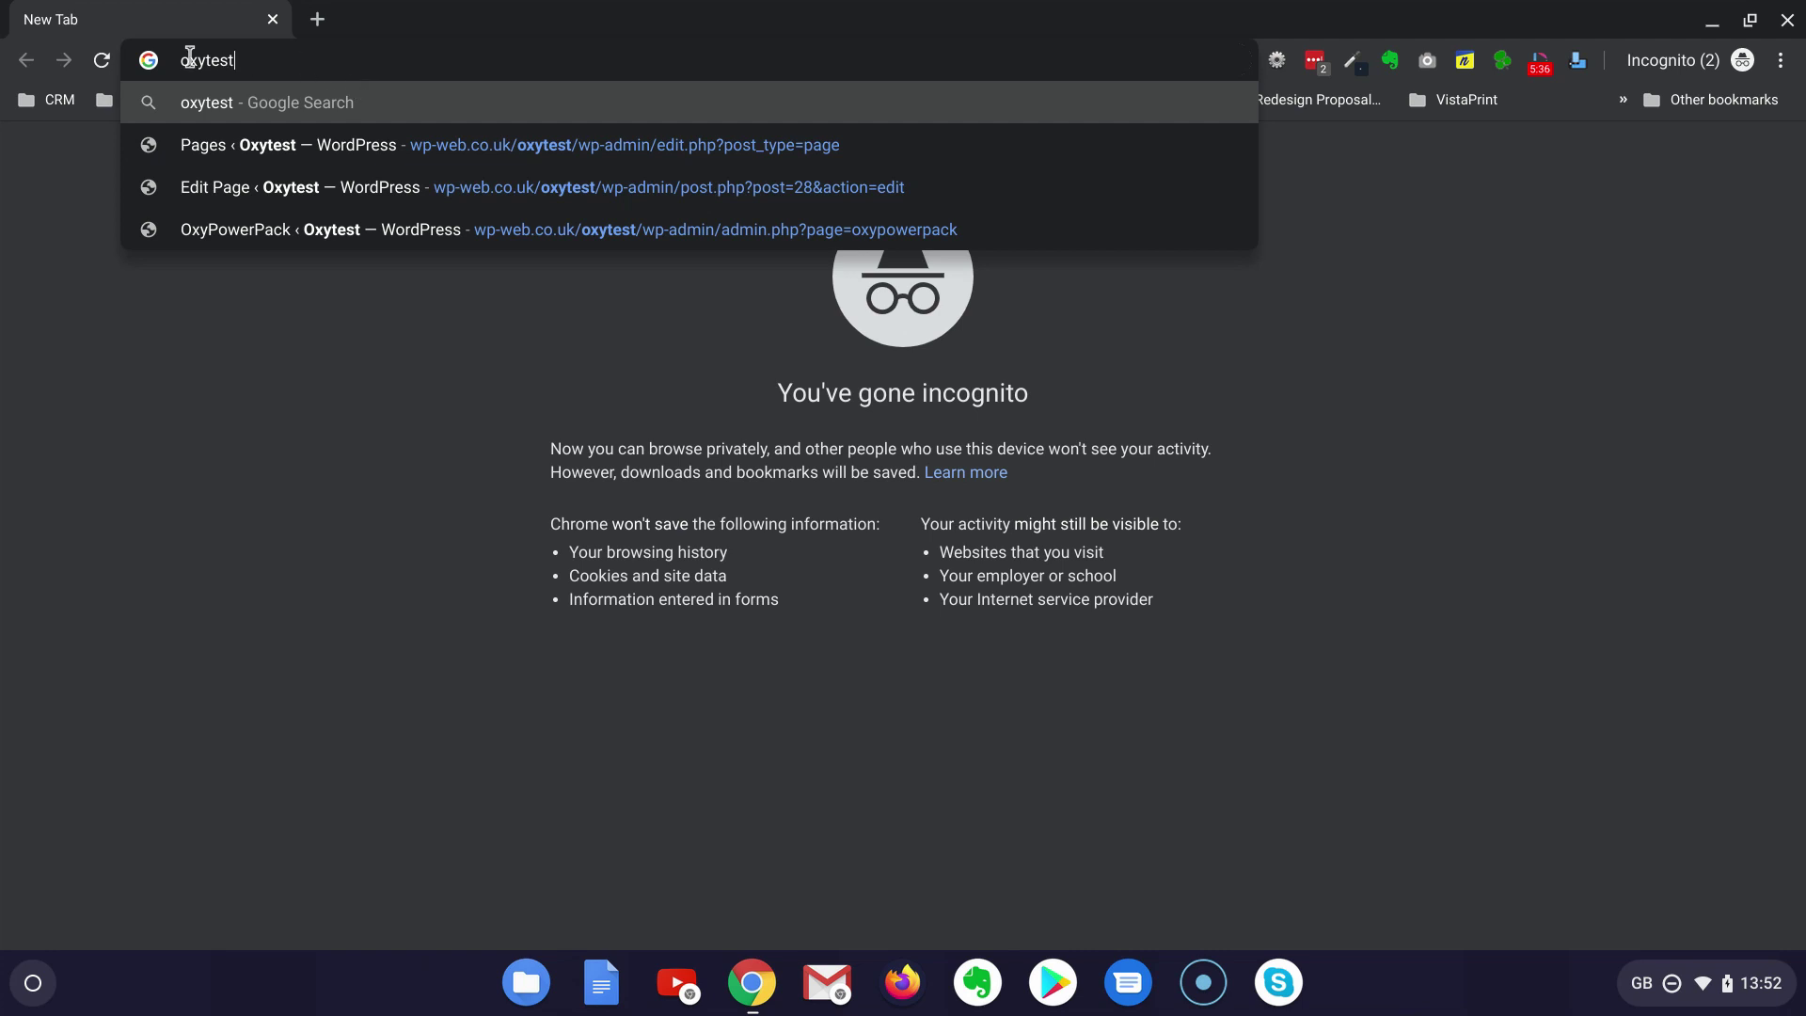
pyautogui.moveTo(185, 59); pyautogui.dragTo(258, 82)
pyautogui.write('wp-web')
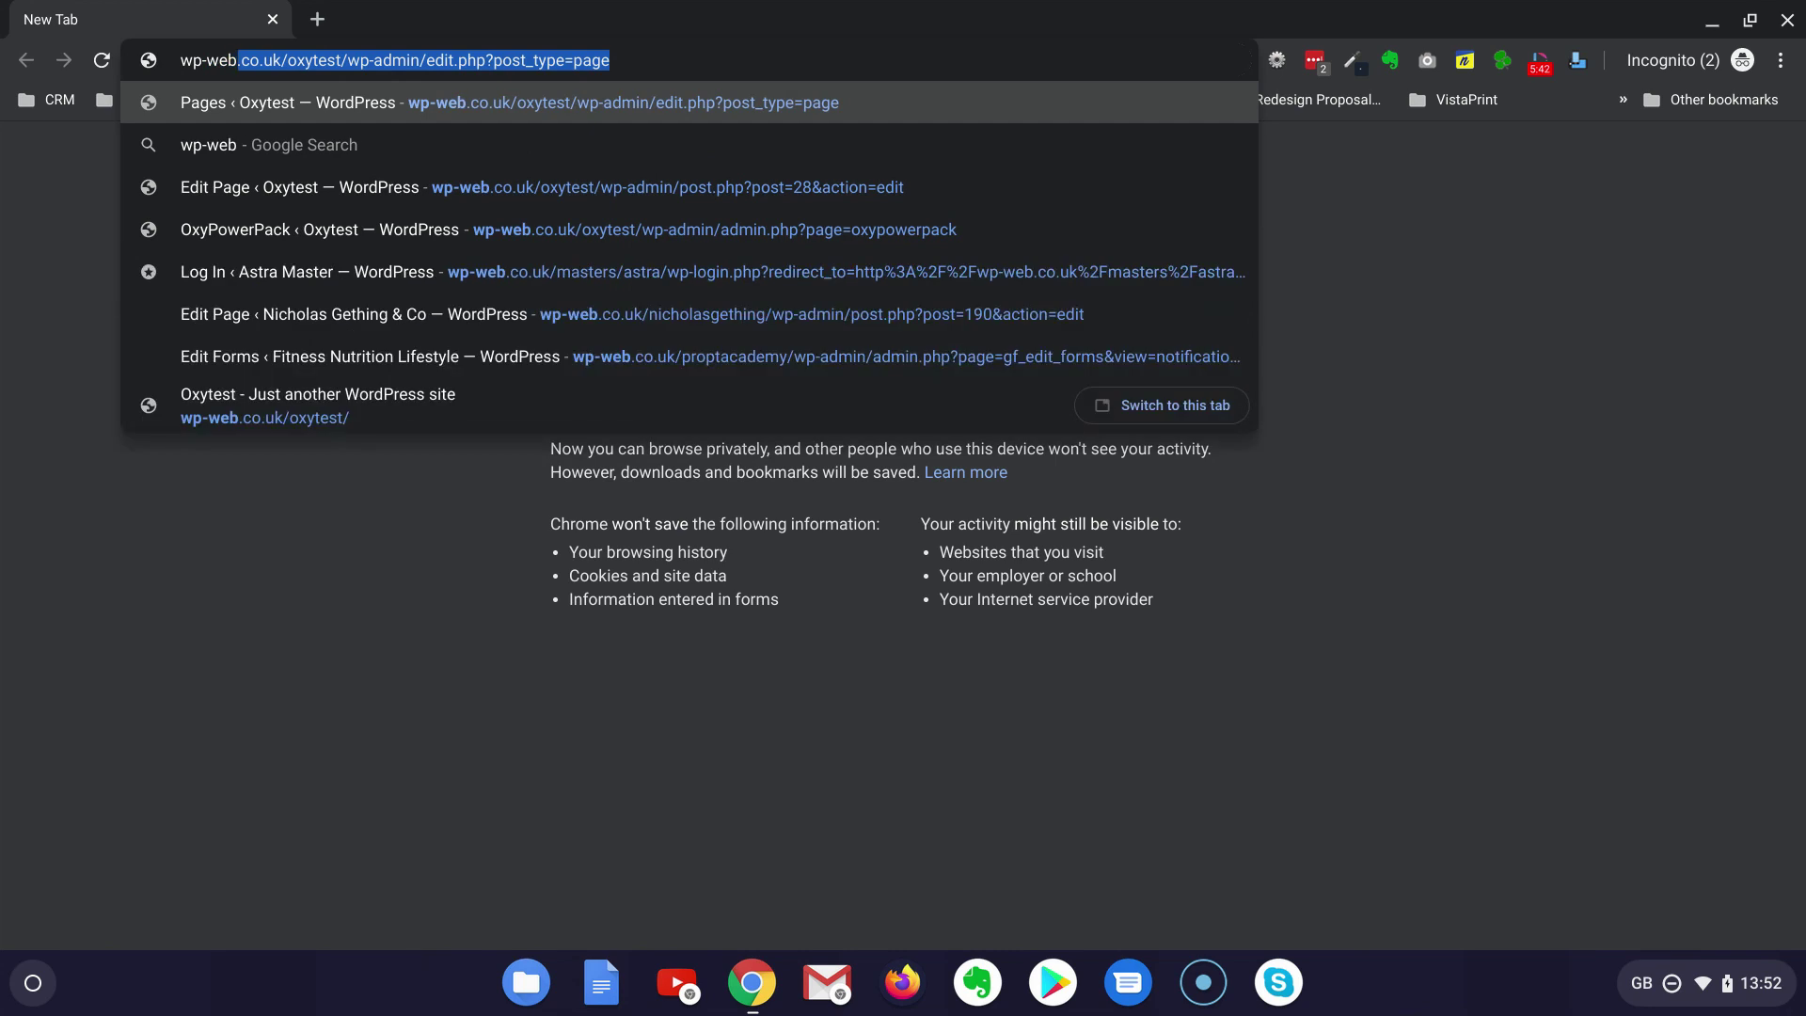
pyautogui.write('.co.uk')
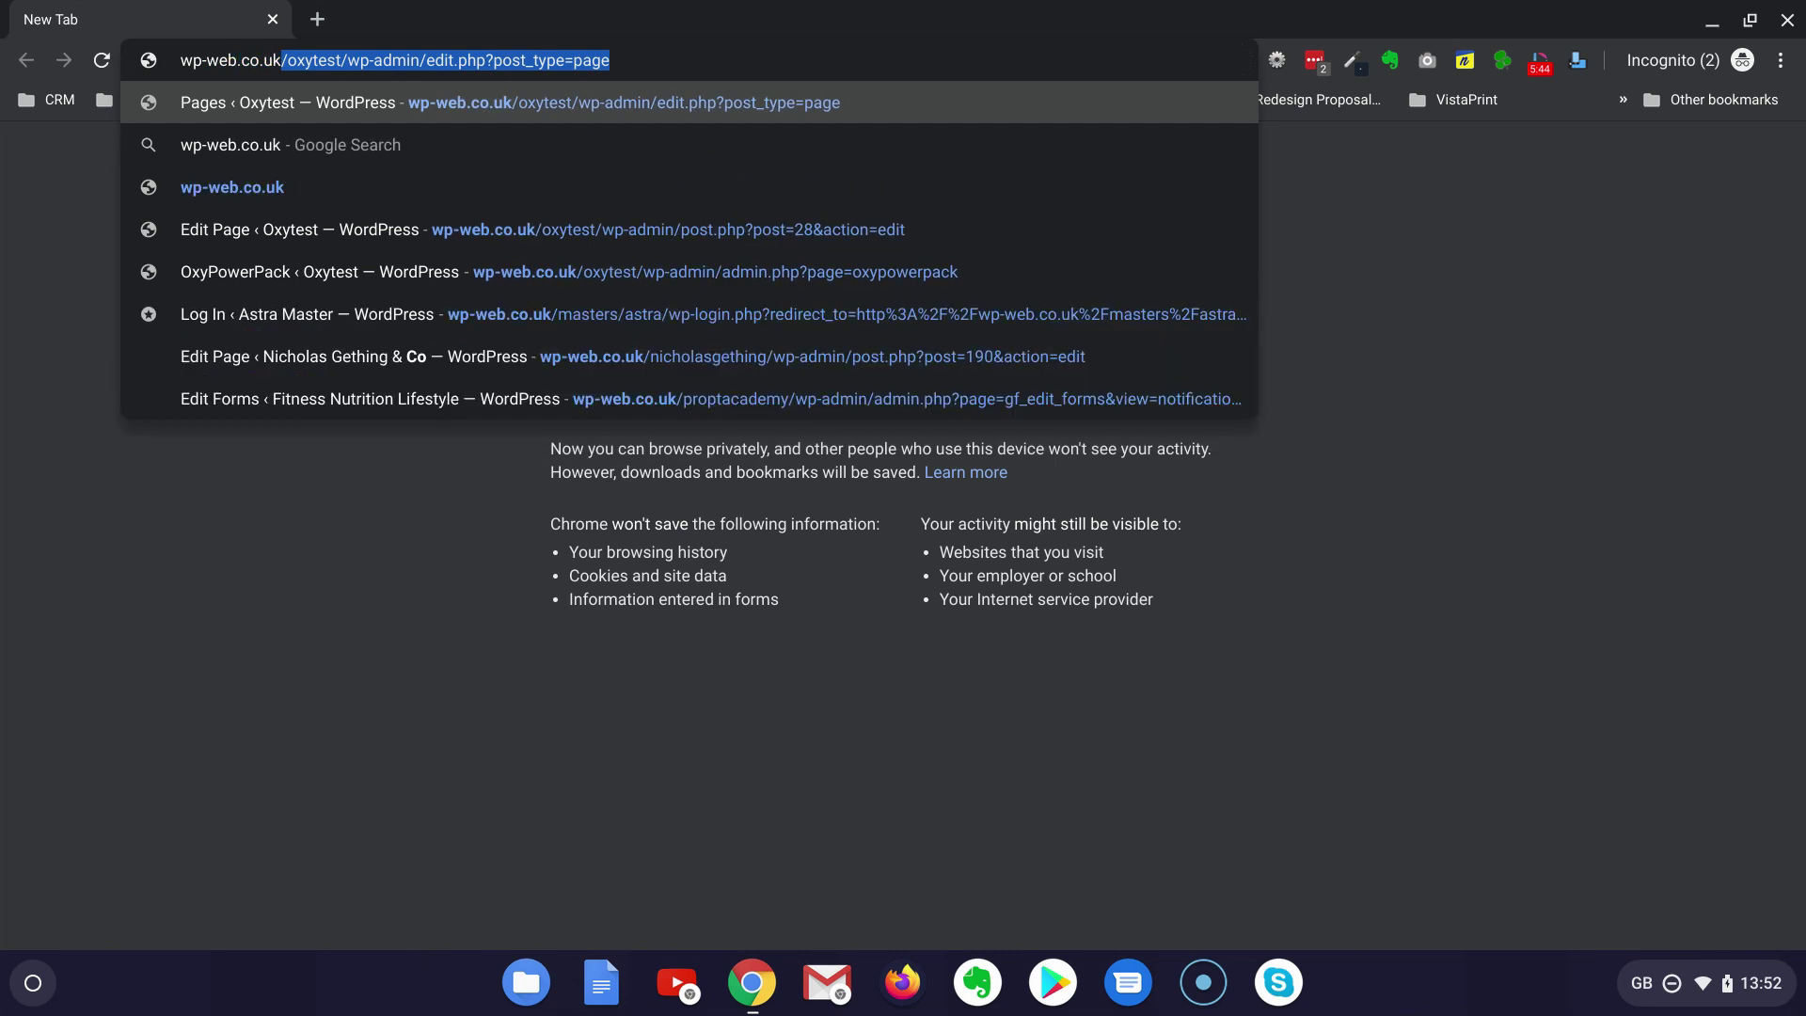
pyautogui.write('/')
pyautogui.press('End')
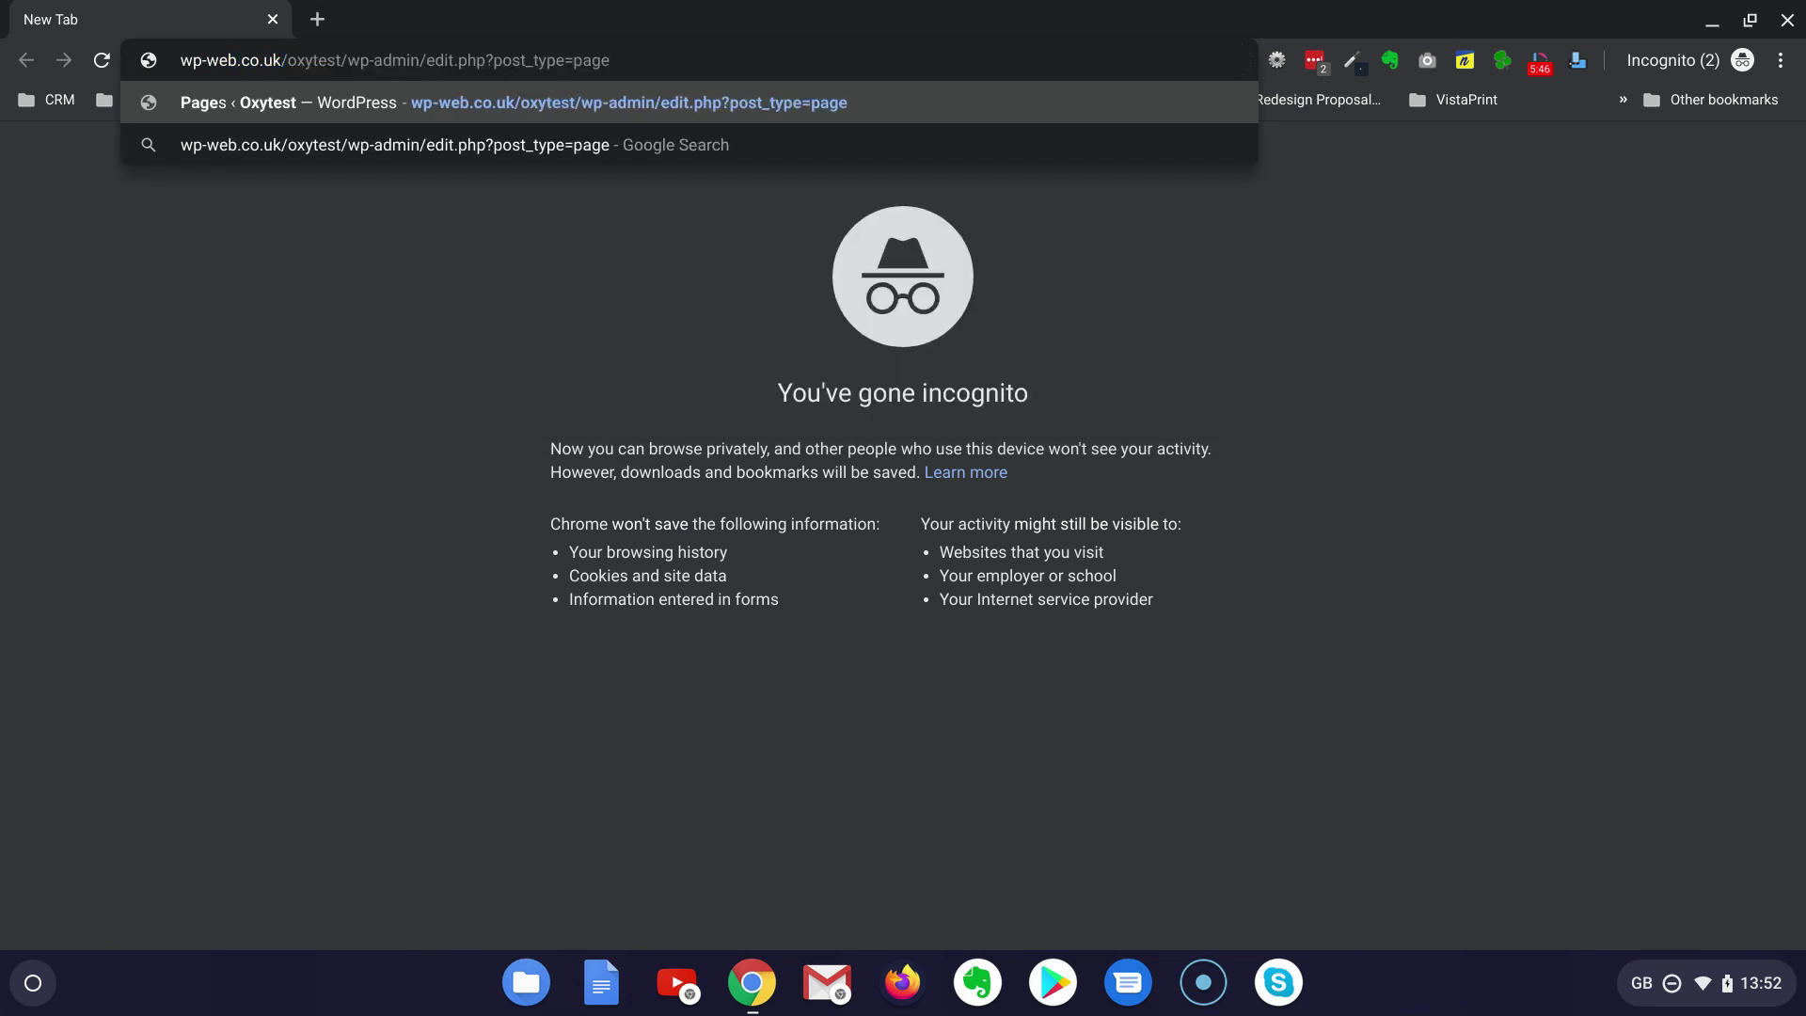
pyautogui.press('BackSpace')
pyautogui.press('BackSpace')
pyautogui.press('BackSpace')
pyautogui.press('BackSpace')
pyautogui.press('BackSpace')
pyautogui.press('BackSpace')
pyautogui.press('BackSpace')
pyautogui.press('BackSpace')
pyautogui.press('BackSpace')
pyautogui.press('BackSpace')
pyautogui.press('BackSpace')
pyautogui.press('BackSpace')
pyautogui.press('BackSpace')
pyautogui.press('BackSpace')
pyautogui.press('BackSpace')
pyautogui.press('BackSpace')
pyautogui.press('BackSpace')
pyautogui.press('BackSpace')
pyautogui.press('BackSpace')
pyautogui.press('BackSpace')
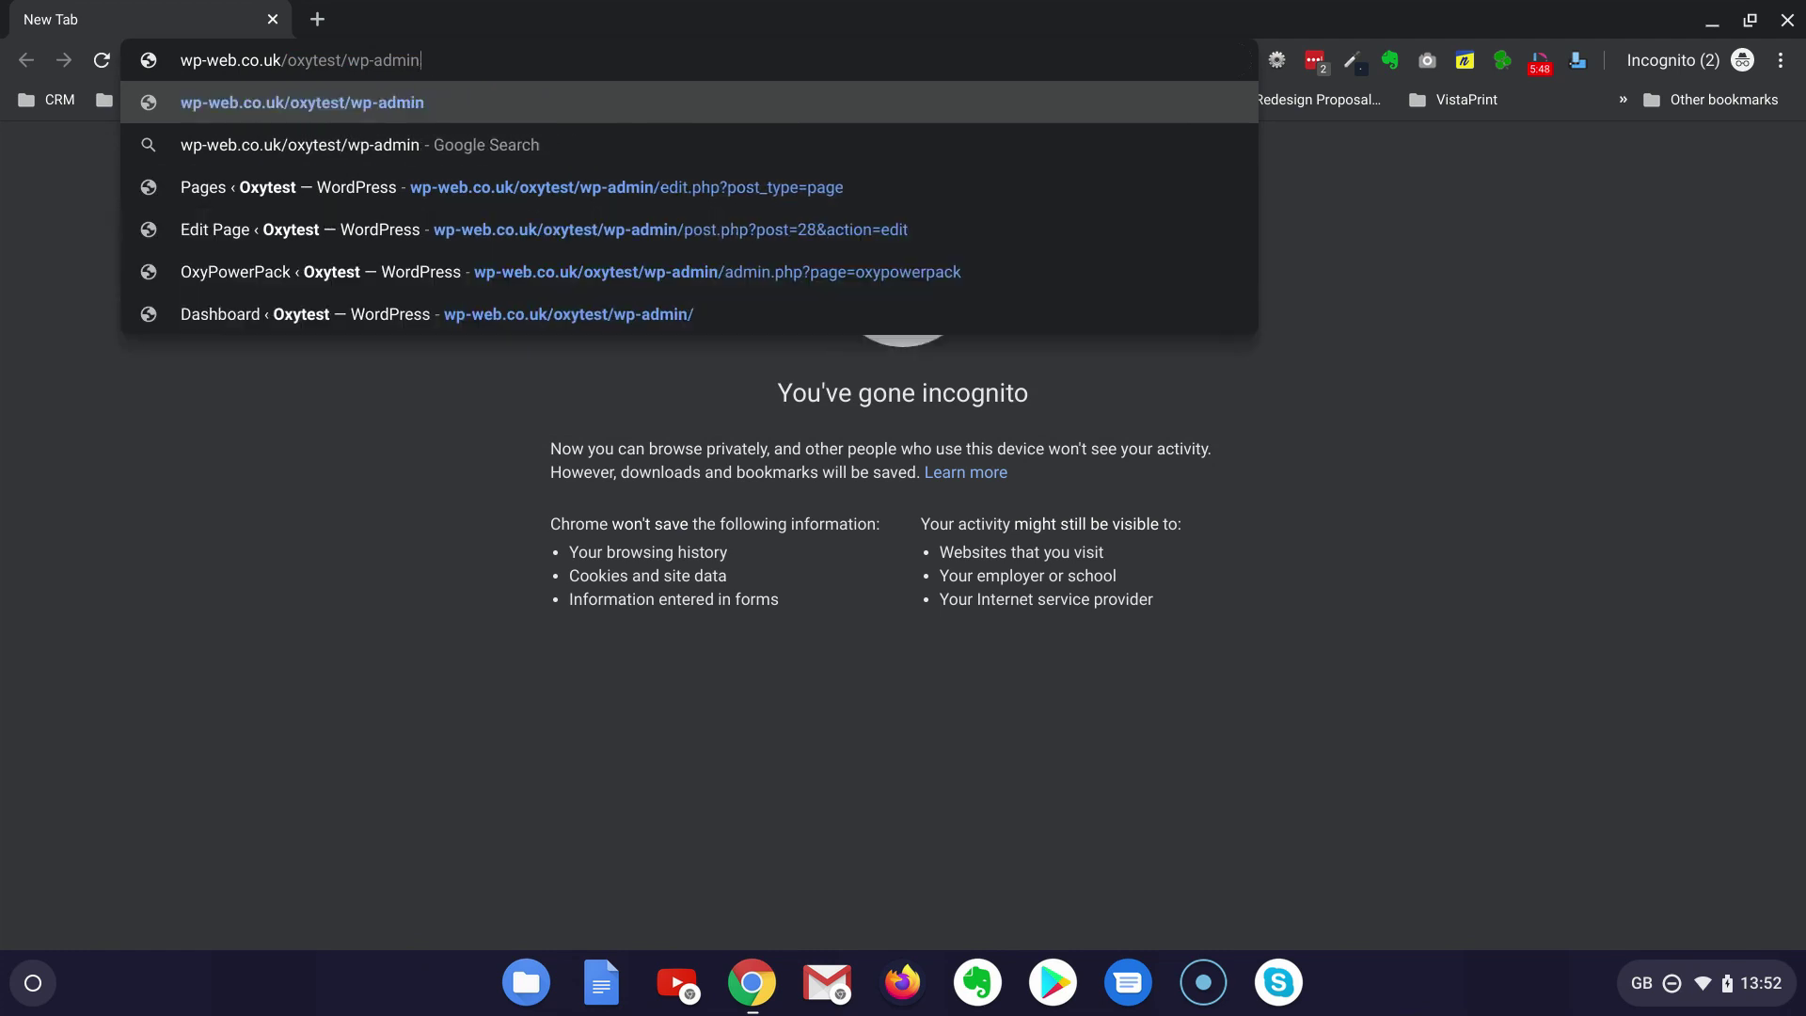
pyautogui.press('BackSpace')
pyautogui.press('BackSpace')
pyautogui.press('BackSpace')
pyautogui.press('BackSpace')
pyautogui.press('BackSpace')
pyautogui.press('BackSpace')
pyautogui.press('BackSpace')
pyautogui.press('BackSpace')
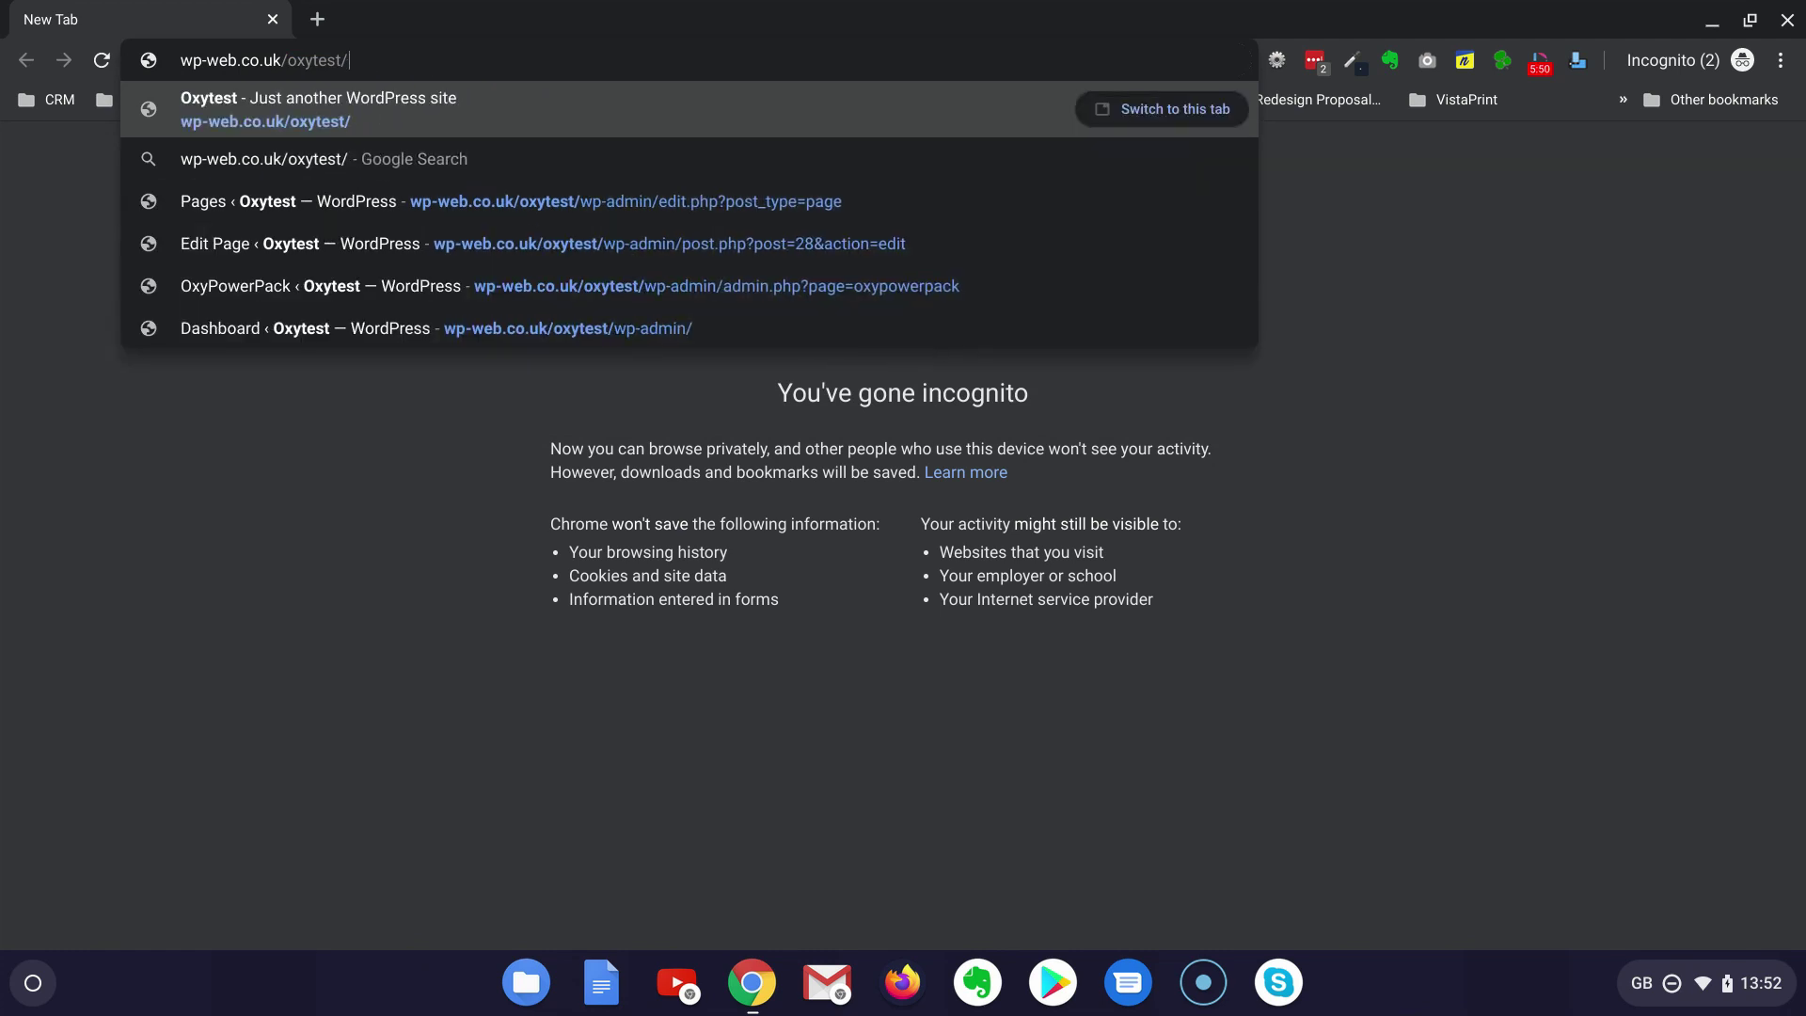
pyautogui.press('Return')
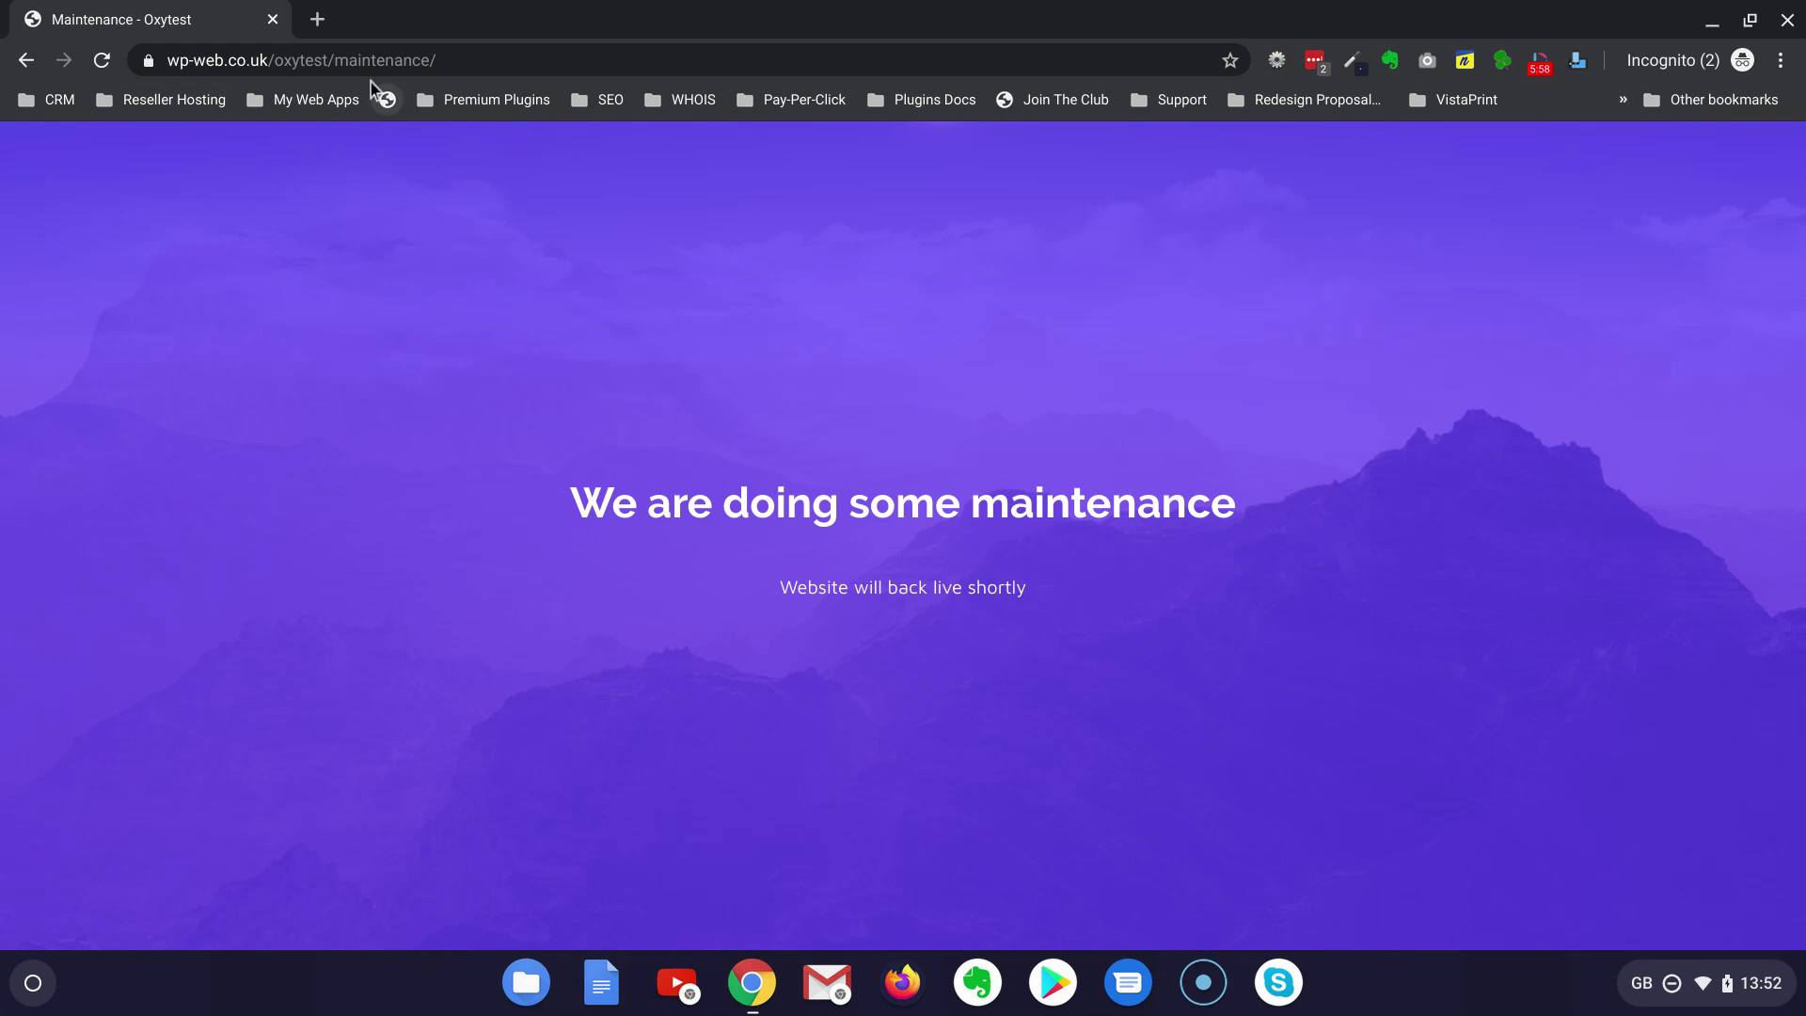
# Step: Replace the page path with the made-up 'yyycmljlemcle' and load it
pyautogui.moveTo(388, 62); pyautogui.dragTo(868, 74)
pyautogui.press('BackSpace')
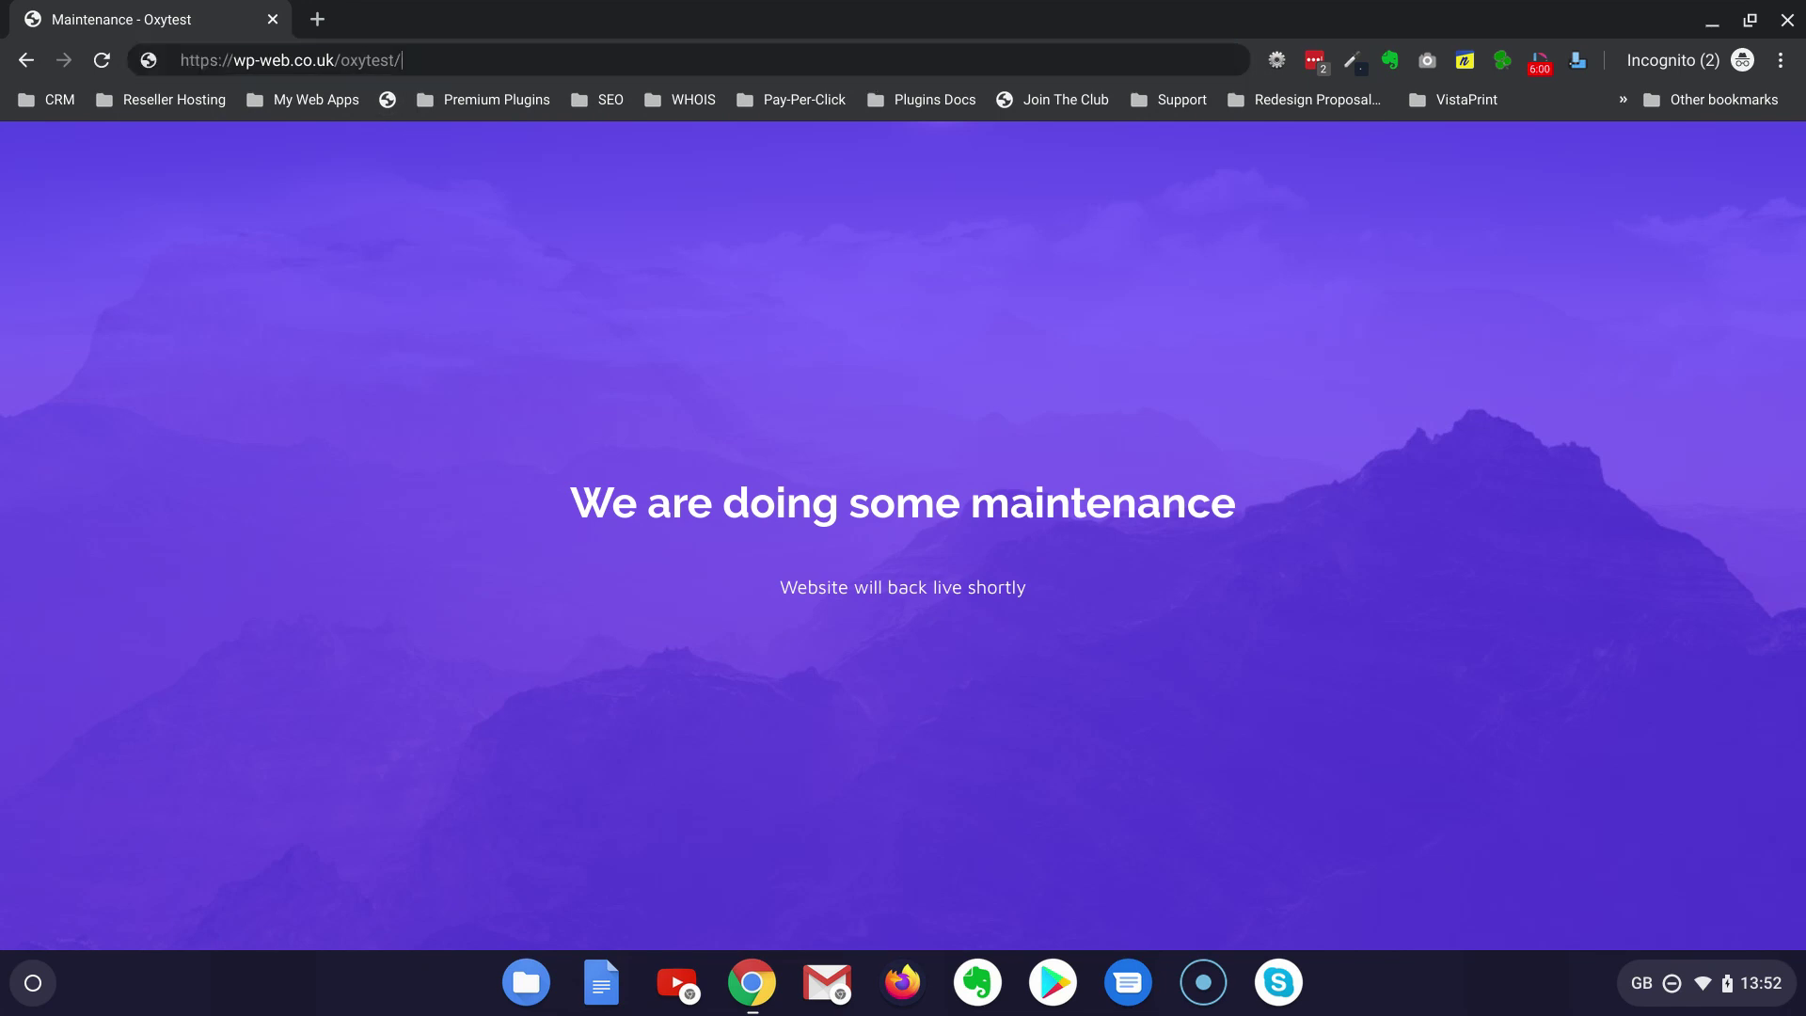
pyautogui.write('yyycmljlemcle')
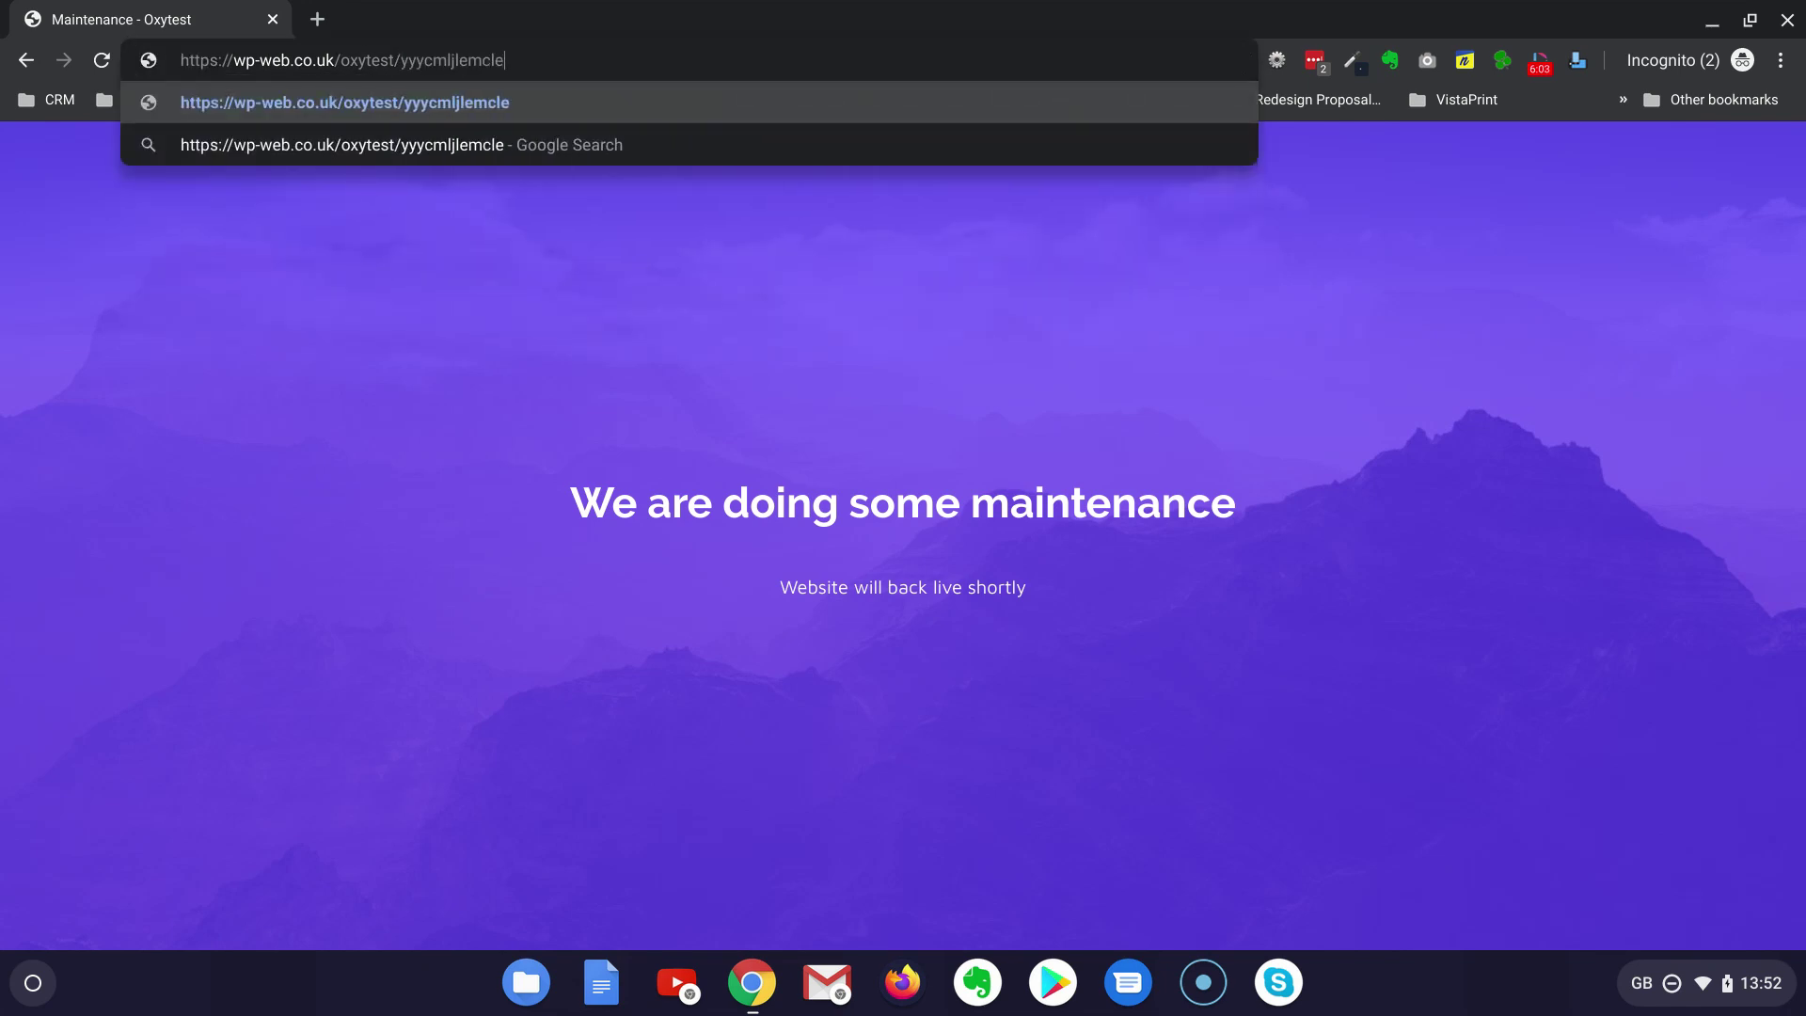
pyautogui.press('Return')
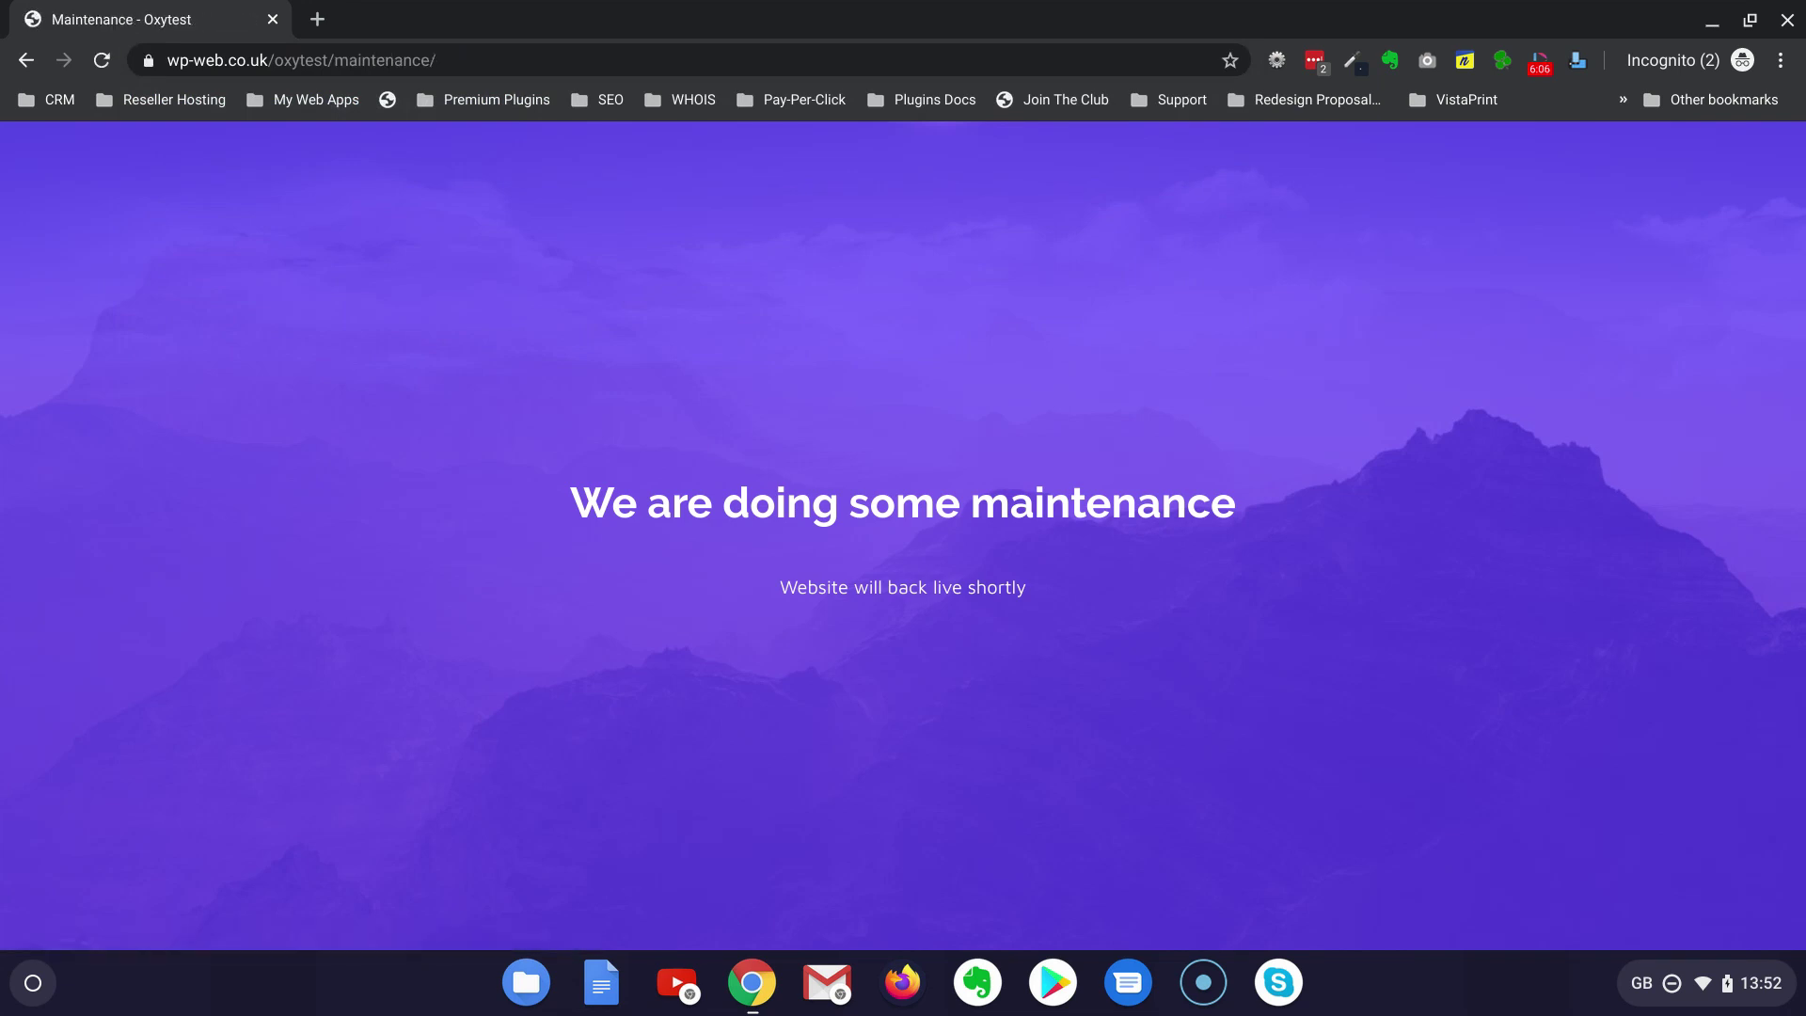
# Step: Trim the address back to /oxytest and load it, then return to the Oxygen editor window
pyautogui.click(527, 60)
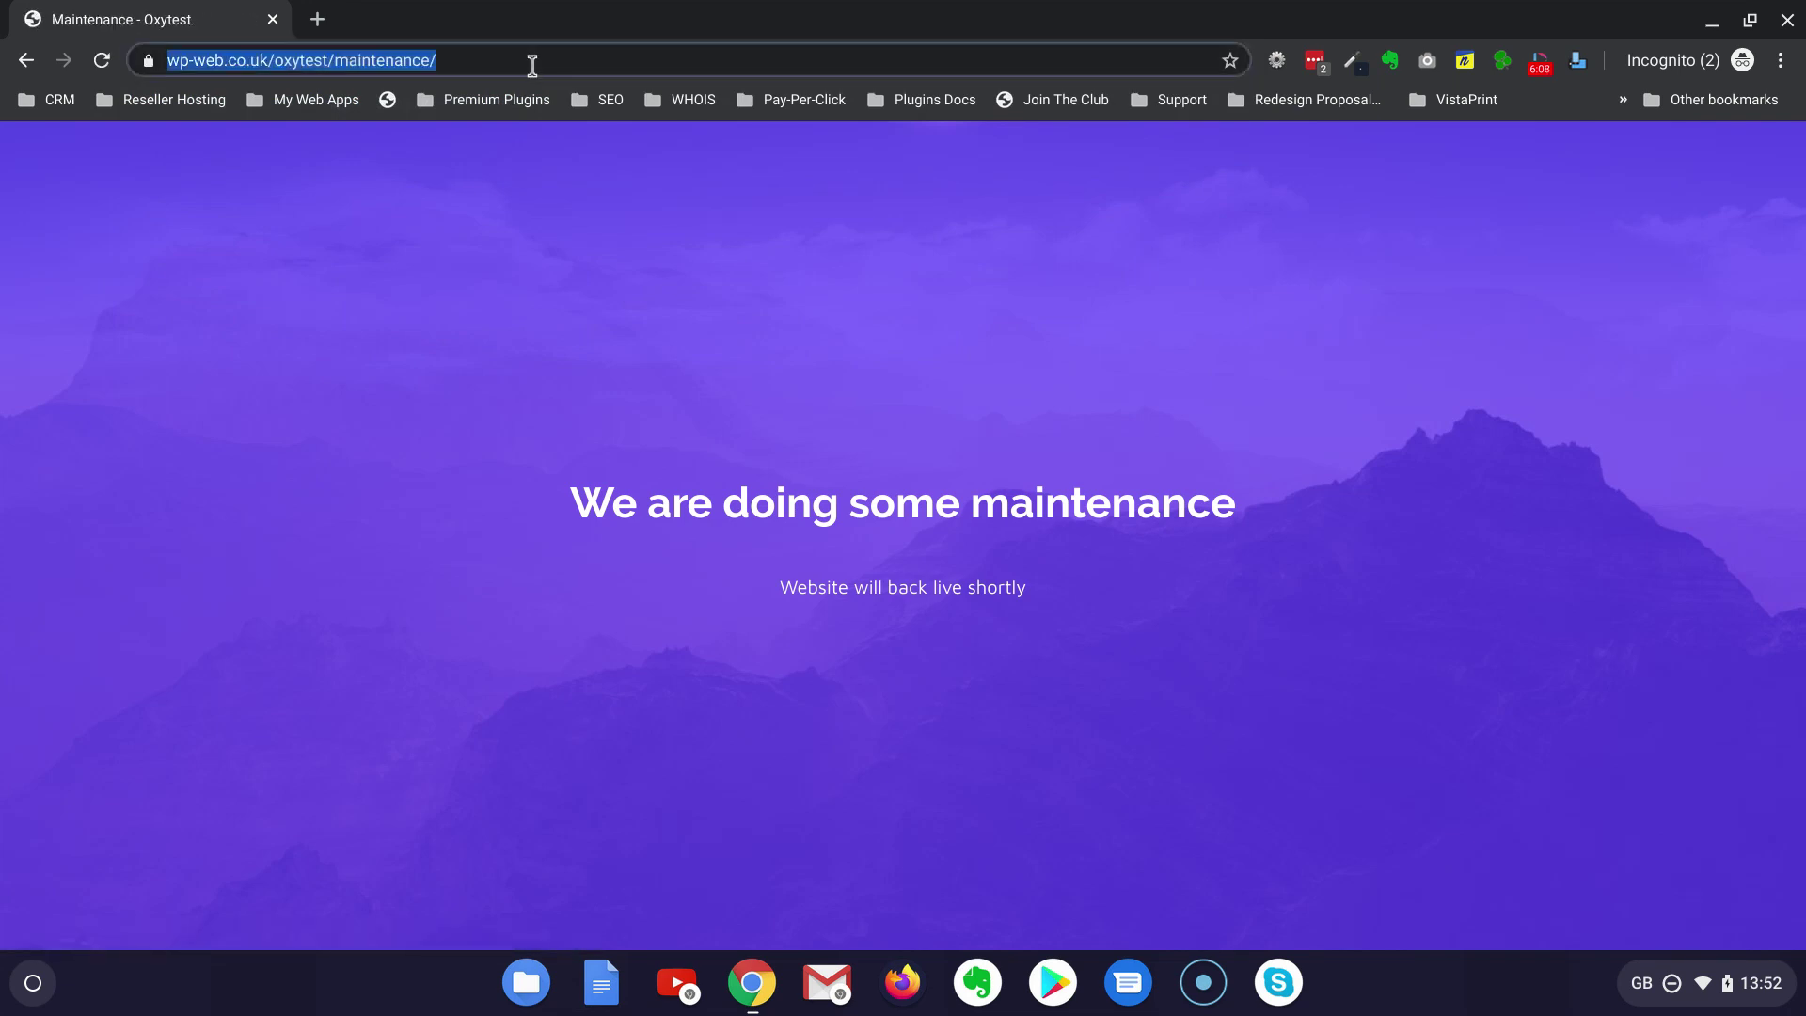
pyautogui.click(572, 65)
pyautogui.press('BackSpace')
pyautogui.press('BackSpace')
pyautogui.press('BackSpace')
pyautogui.press('BackSpace')
pyautogui.press('BackSpace')
pyautogui.press('BackSpace')
pyautogui.press('BackSpace')
pyautogui.press('BackSpace')
pyautogui.press('BackSpace')
pyautogui.press('BackSpace')
pyautogui.press('BackSpace')
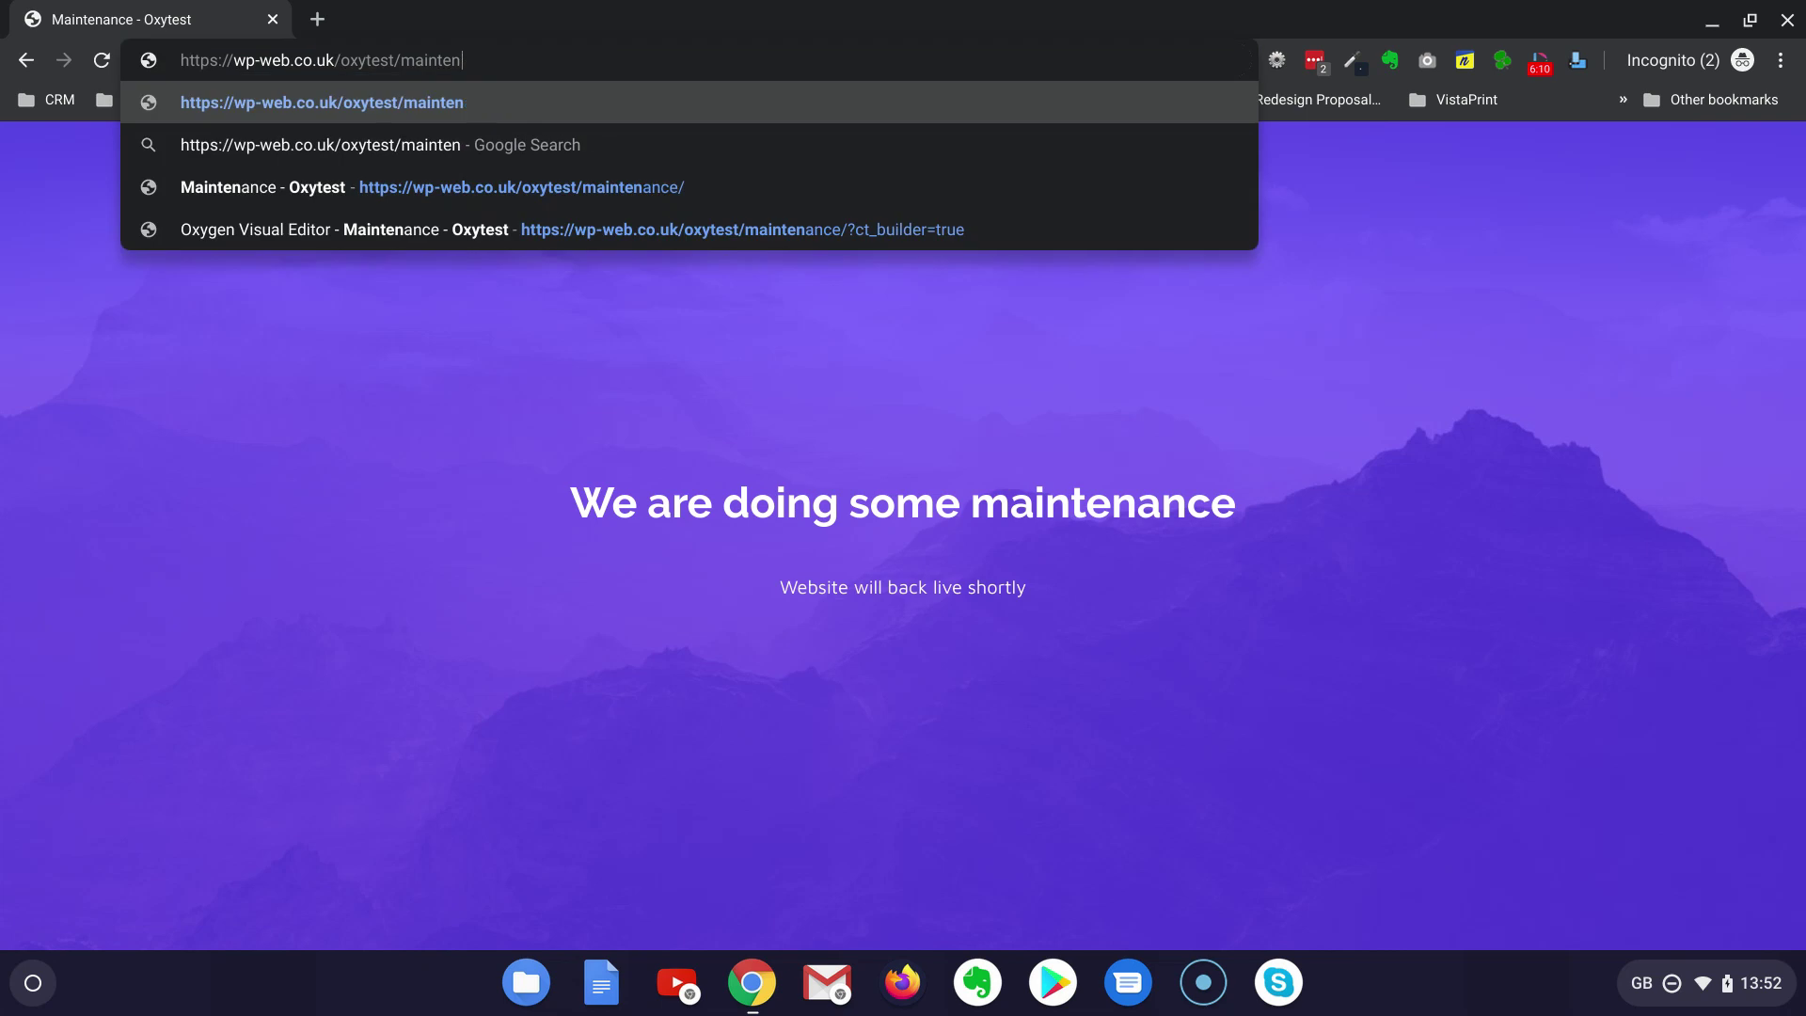
pyautogui.press('BackSpace')
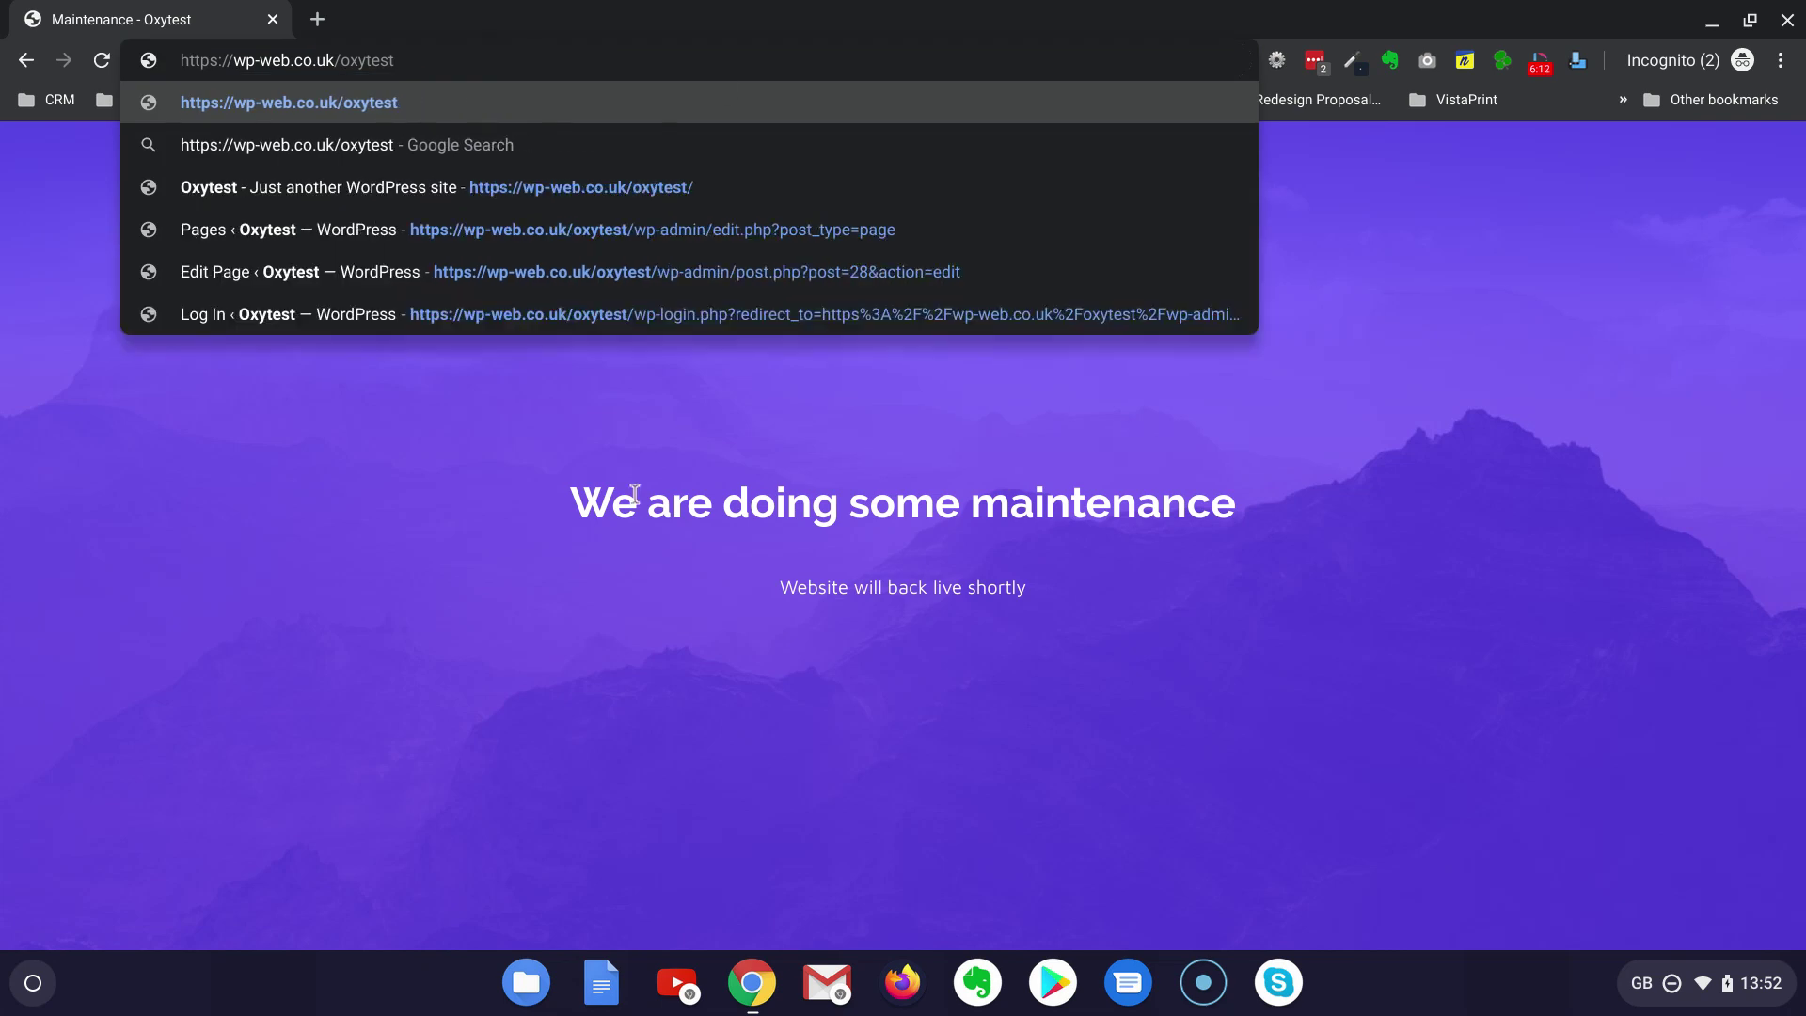
pyautogui.press('Return')
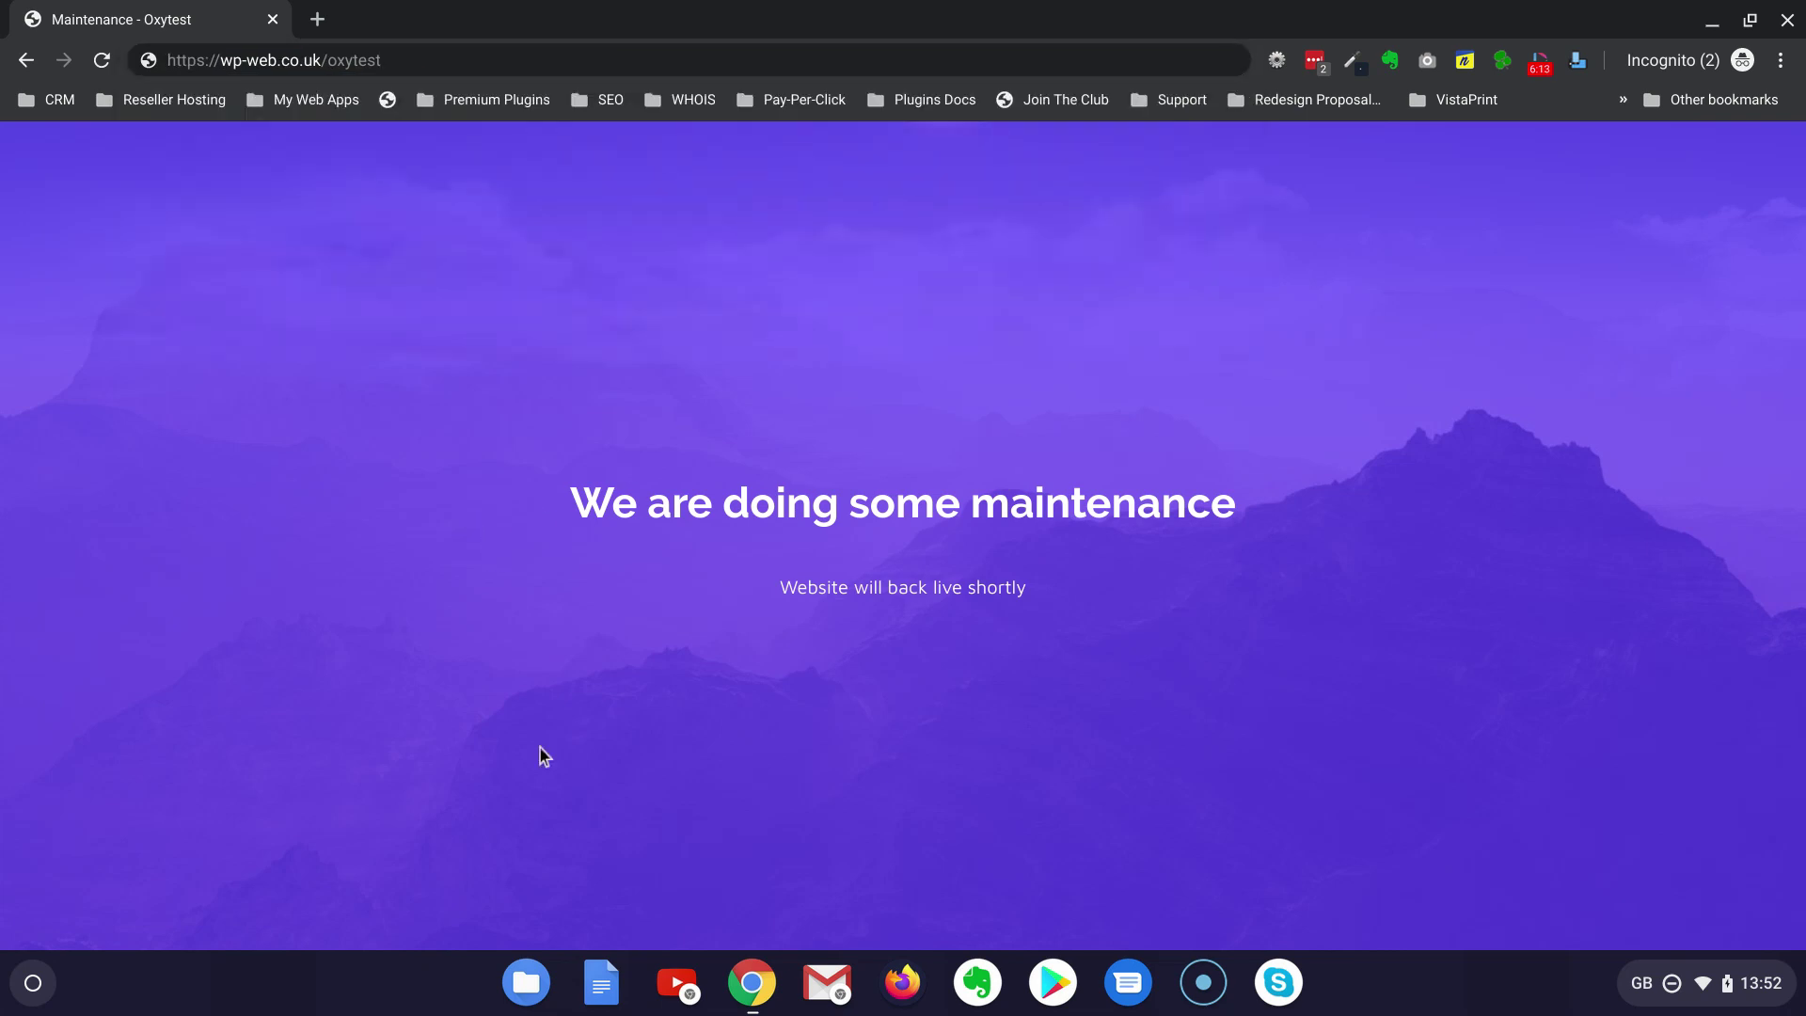
pyautogui.click(752, 984)
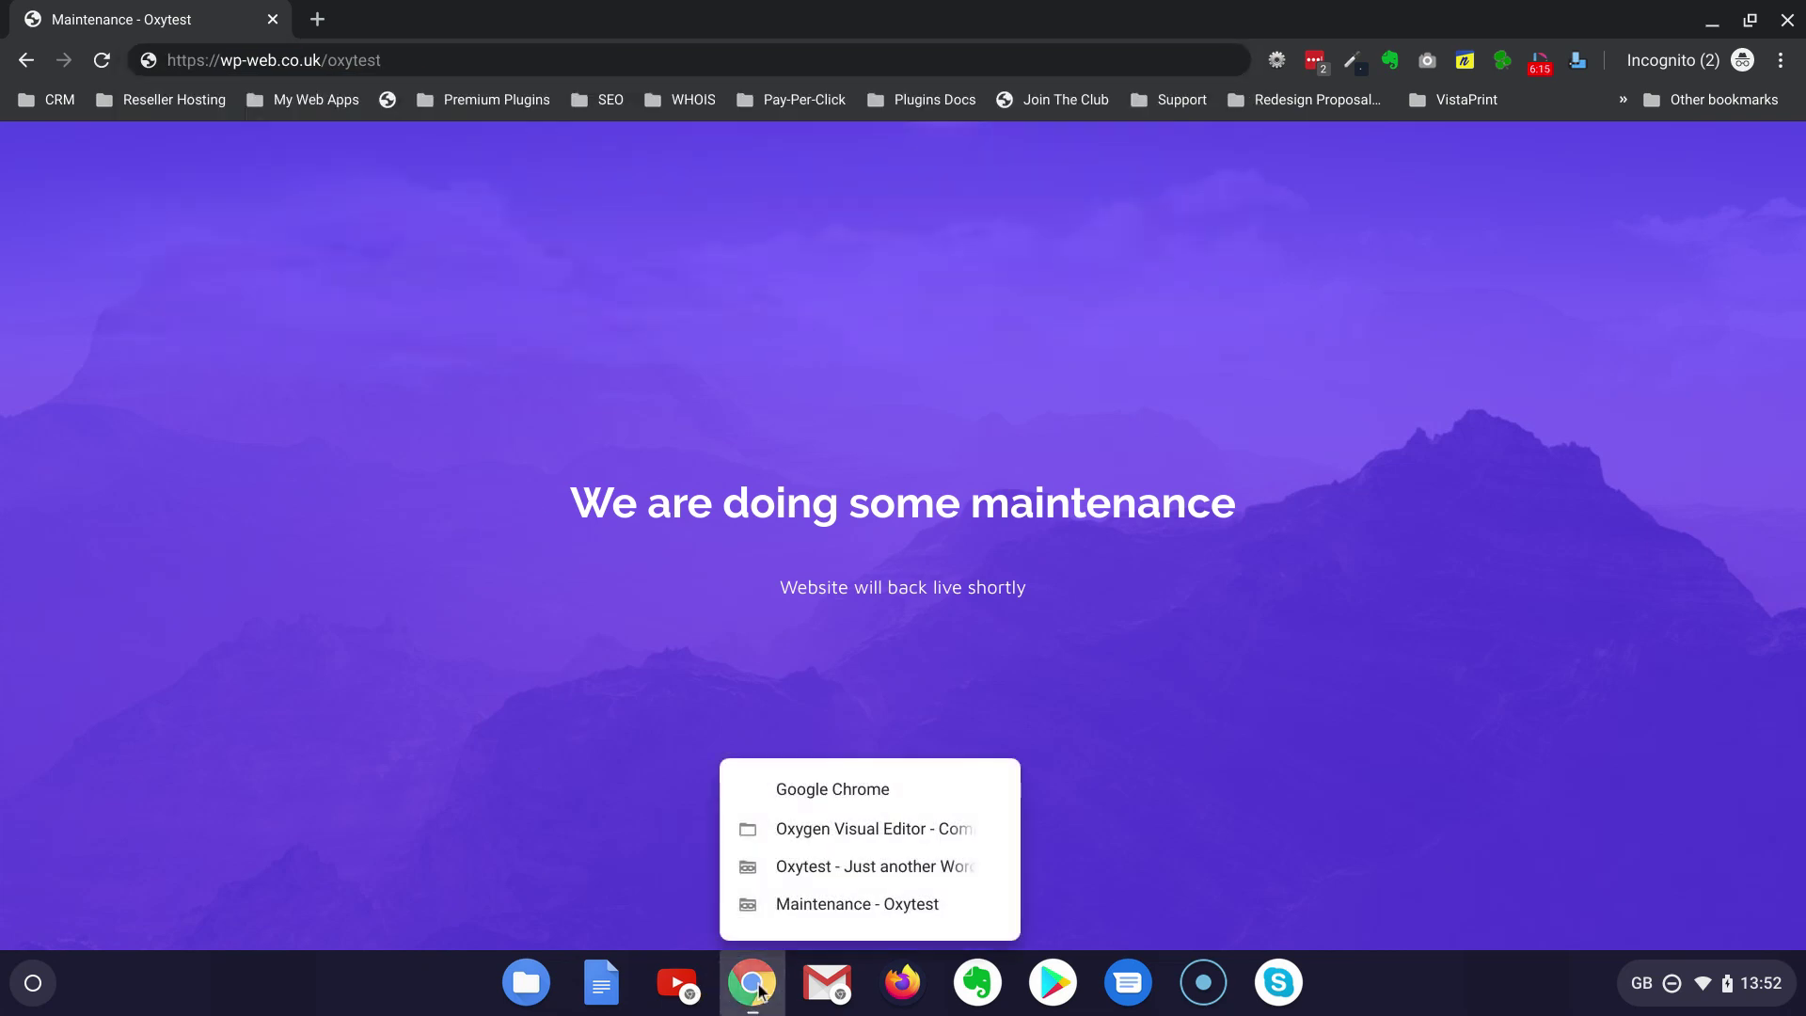
pyautogui.click(777, 831)
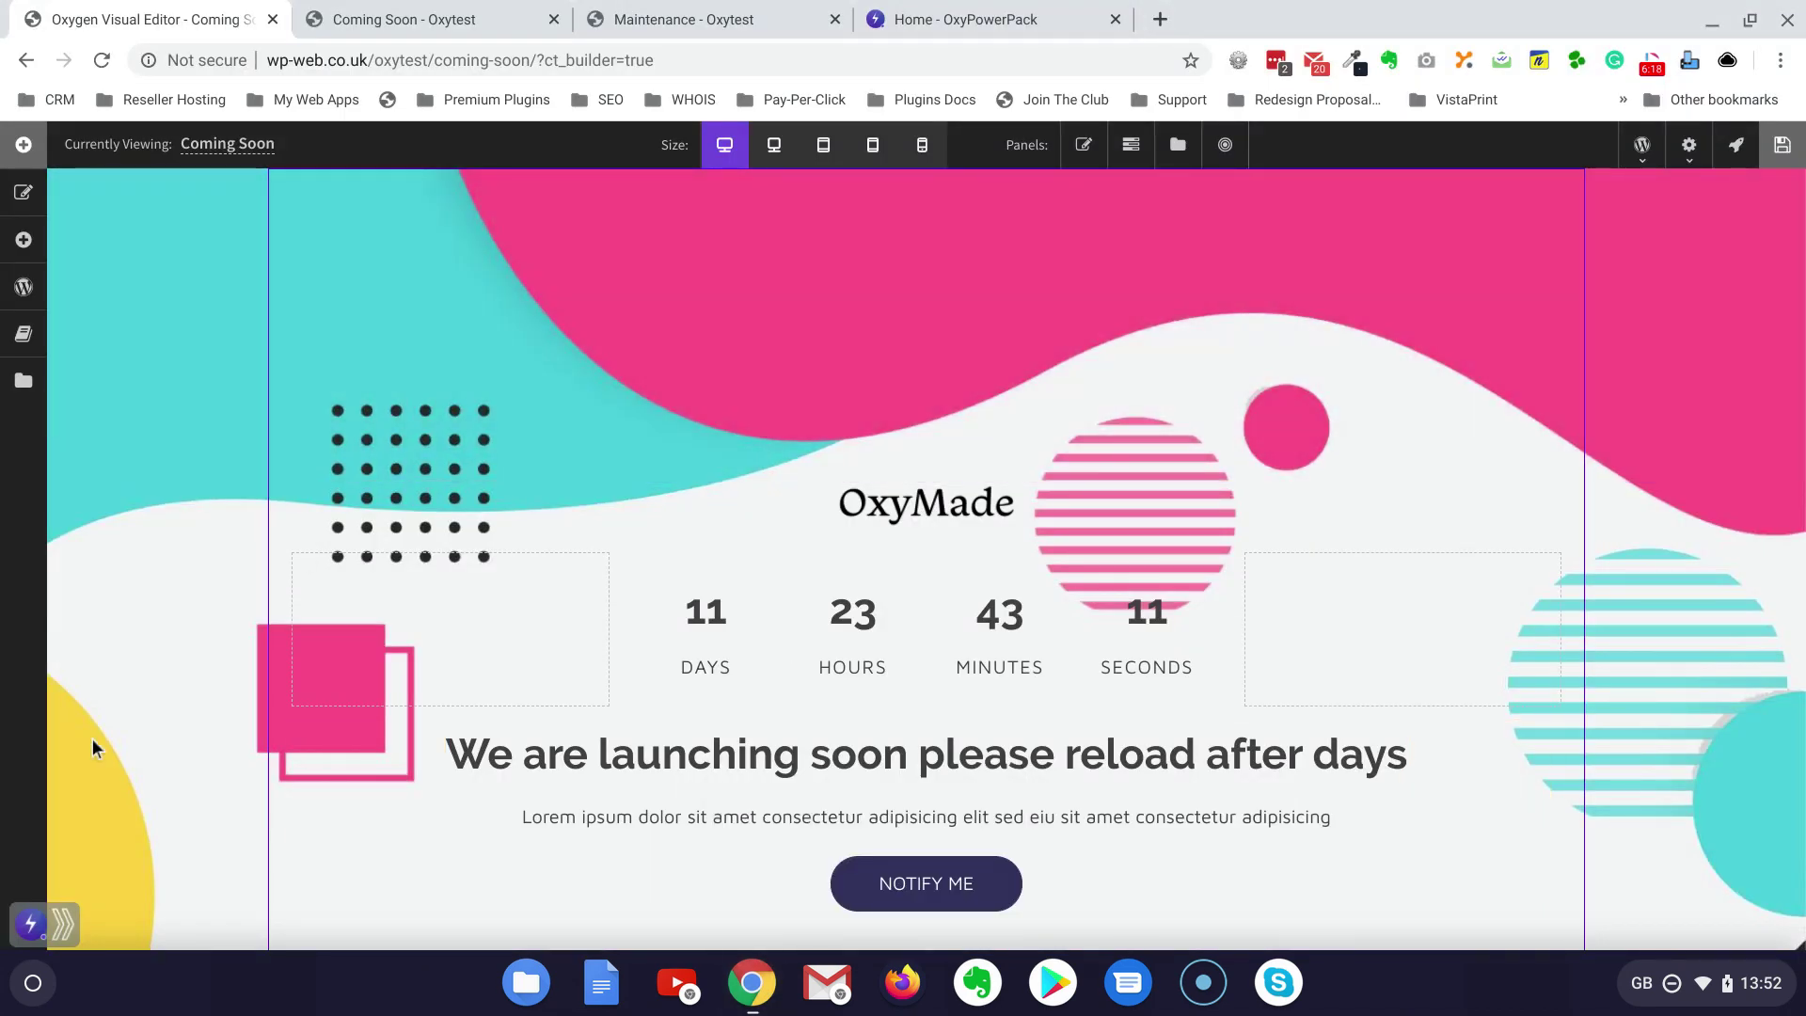
# Step: In OxyPowerPack Maintenance Mode, set Logged-Out Users to Coming Soon and save the settings
pyautogui.click(31, 927)
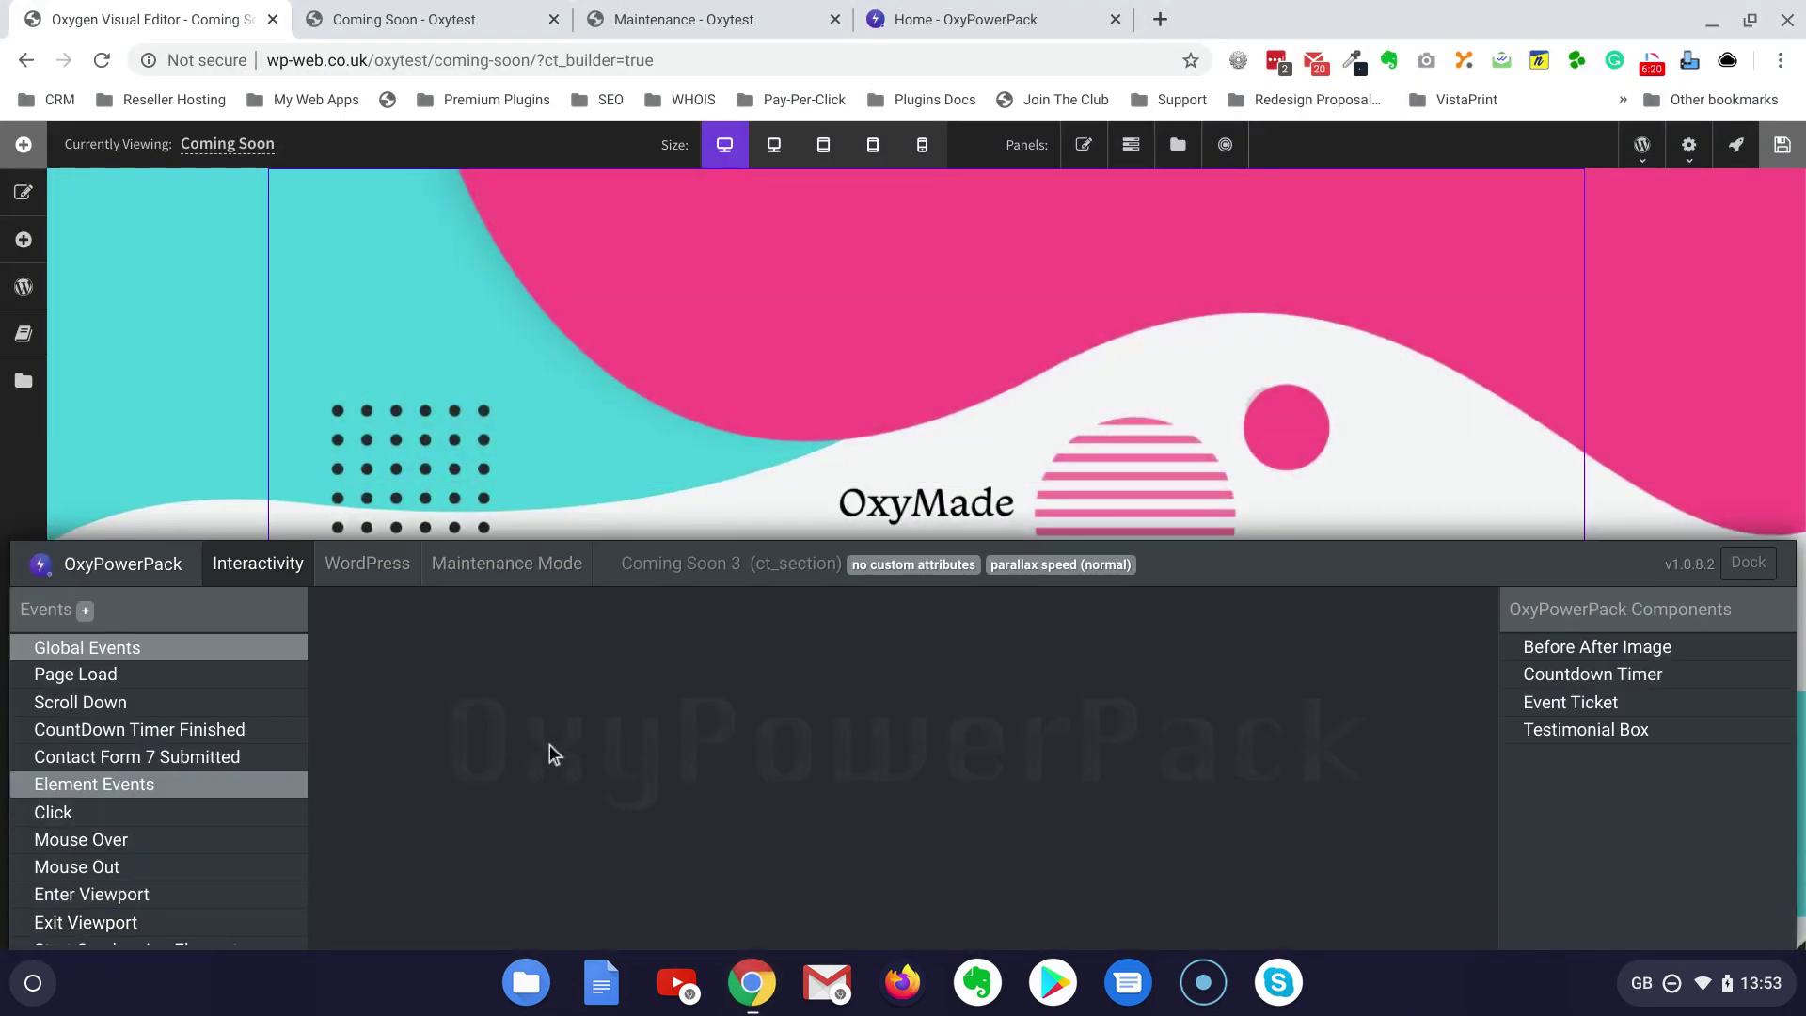
pyautogui.click(505, 569)
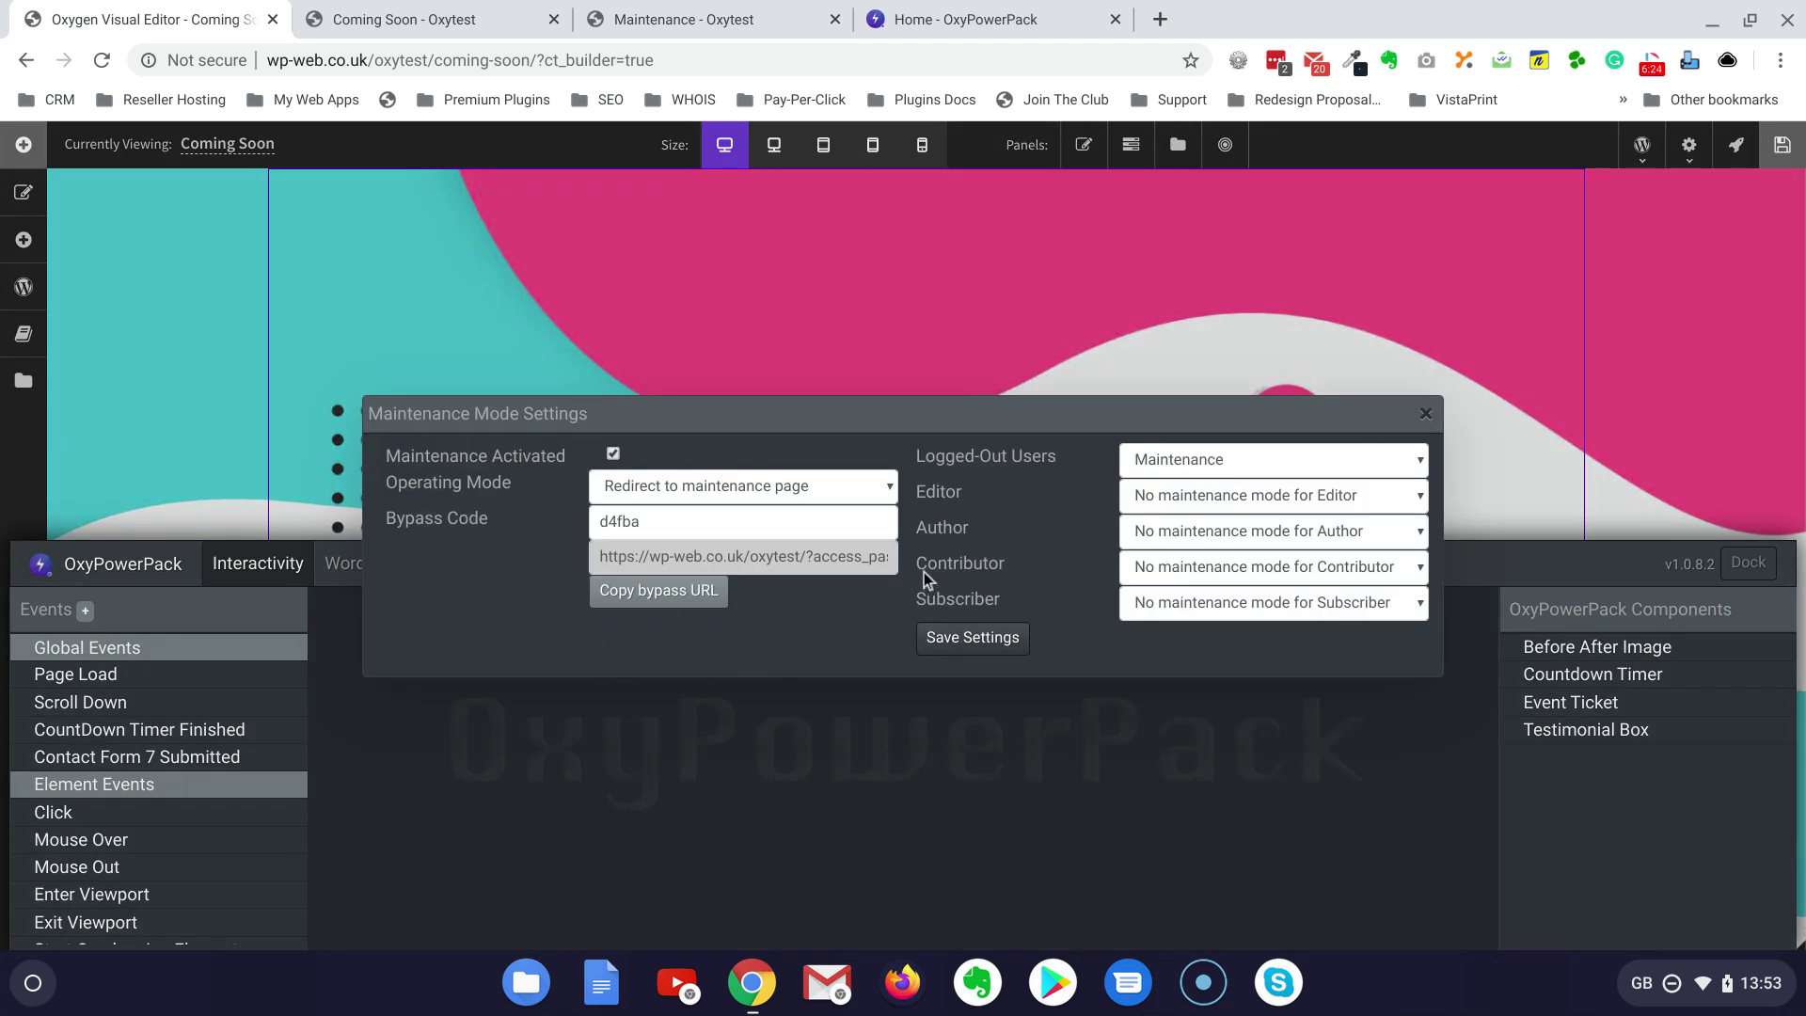
pyautogui.click(1263, 460)
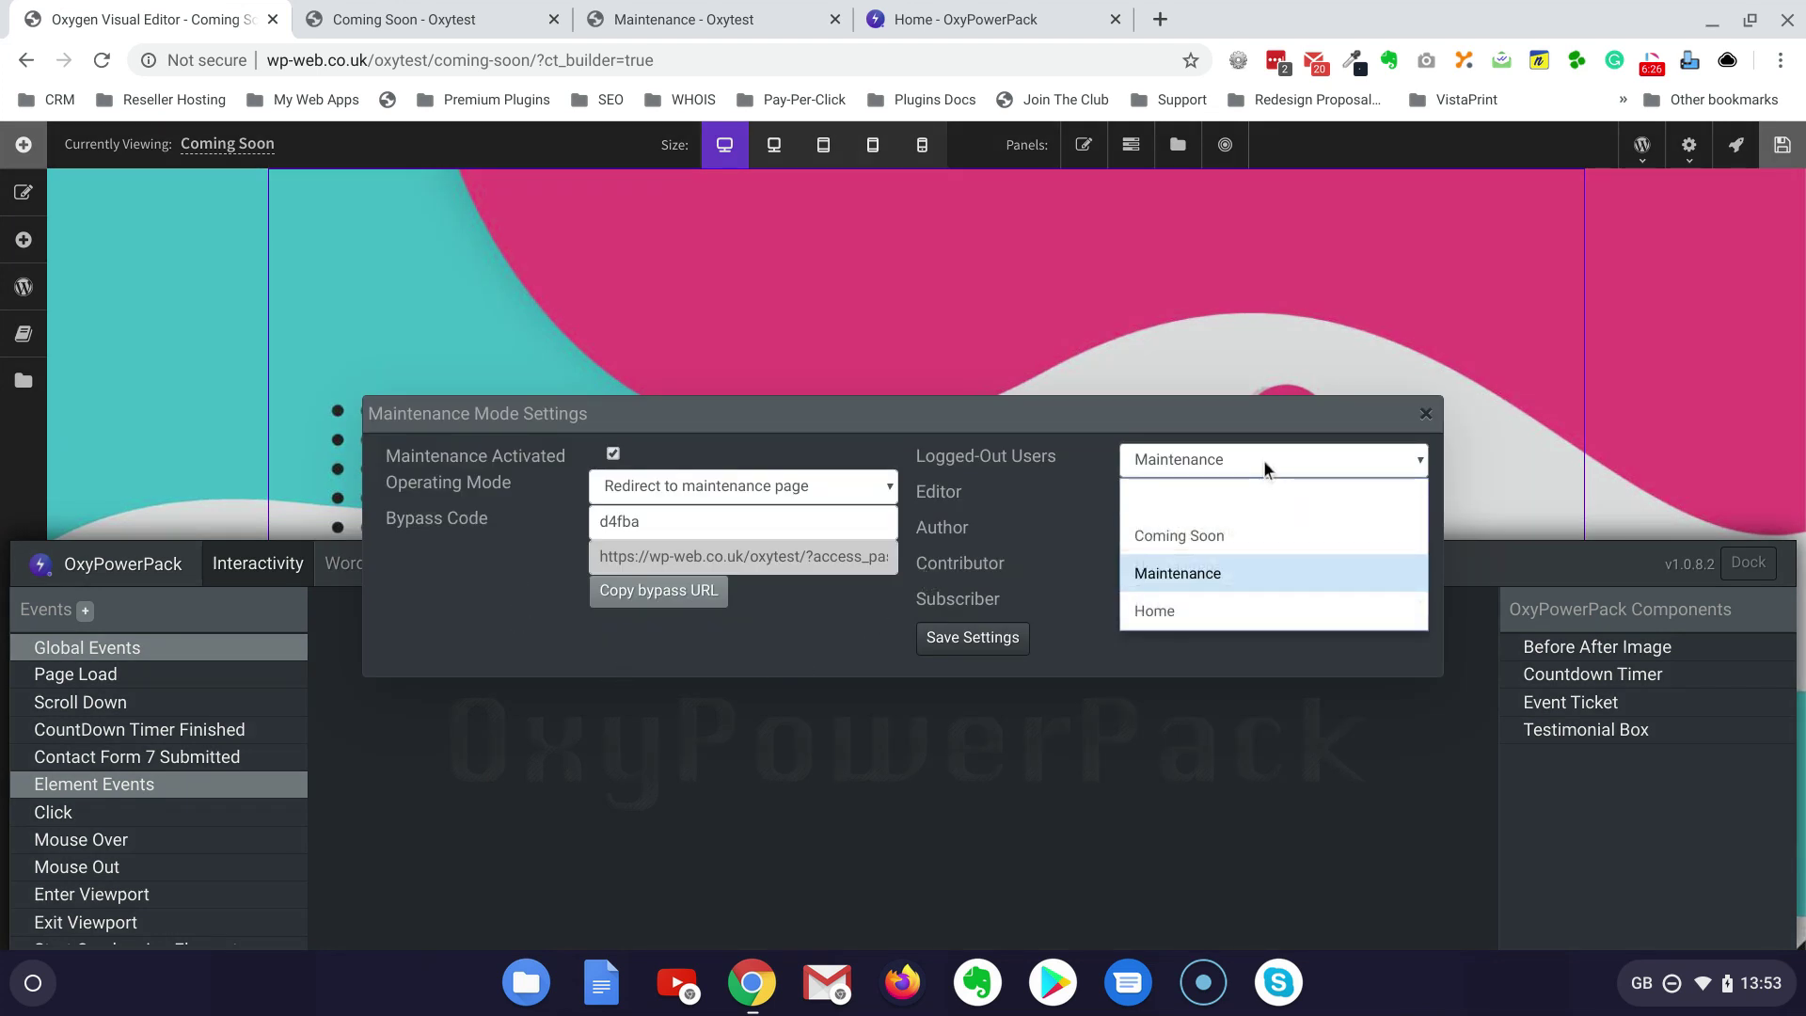
pyautogui.click(1206, 535)
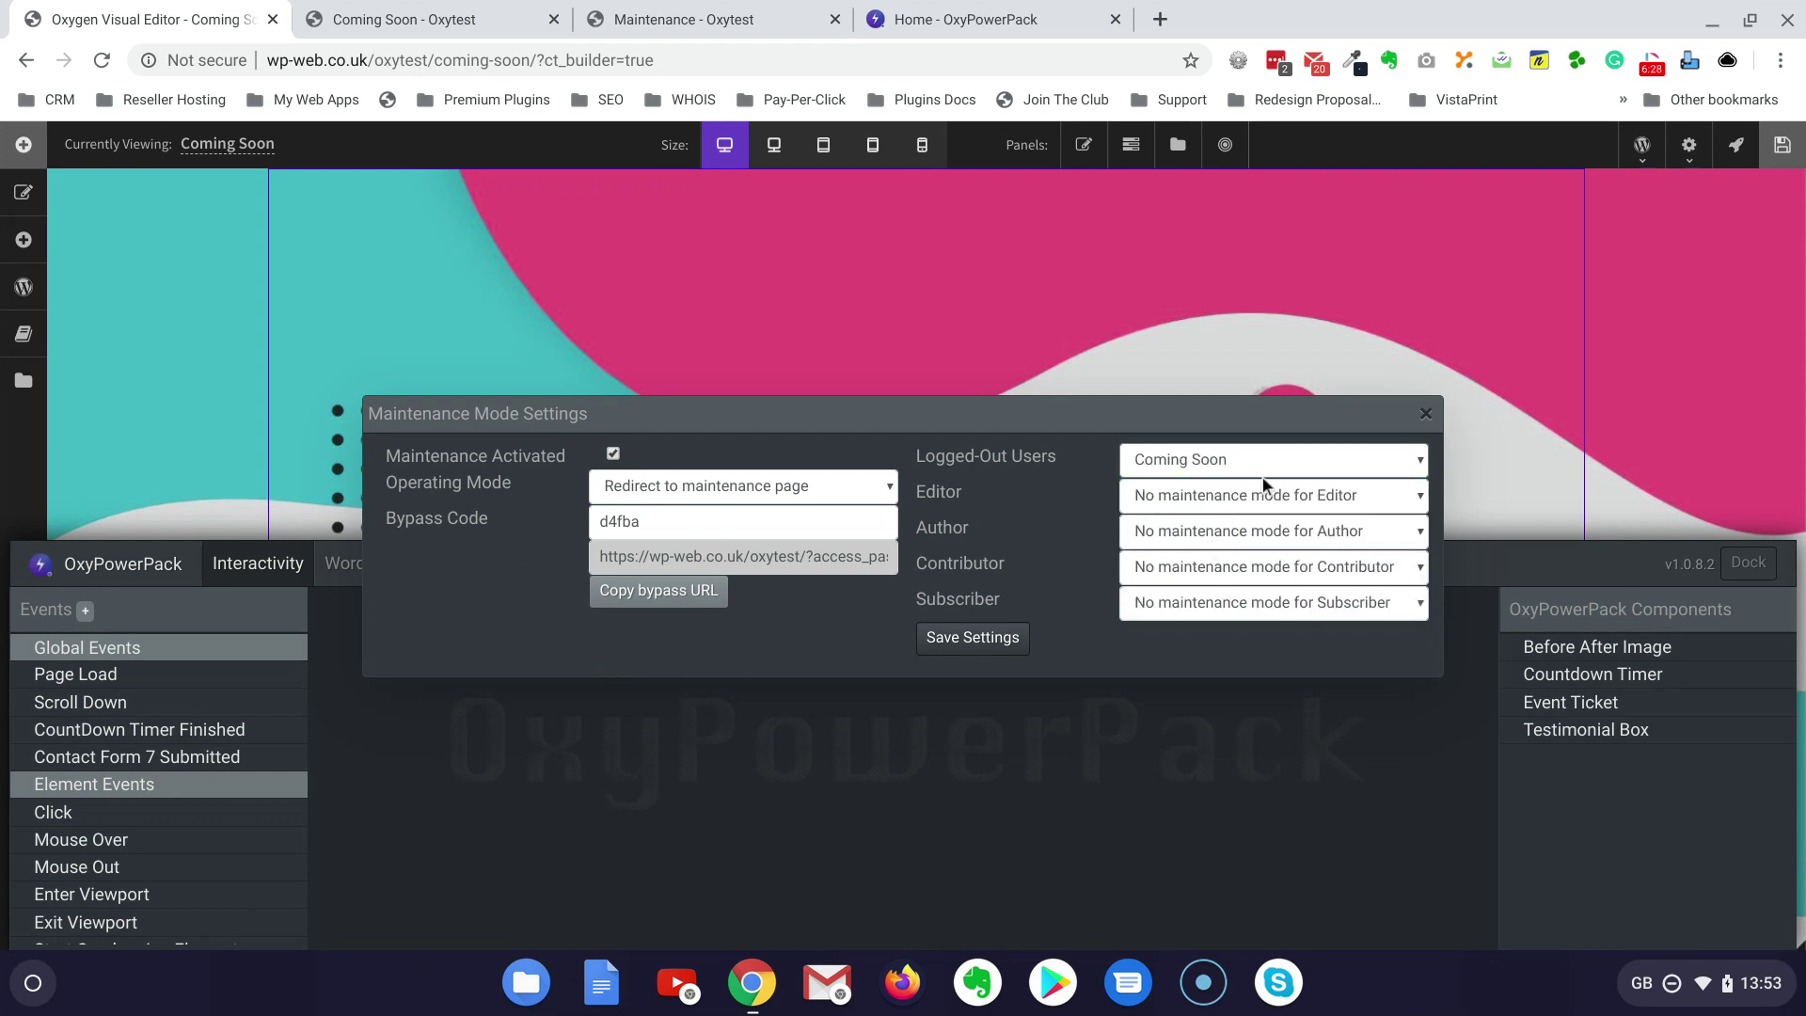
pyautogui.click(950, 640)
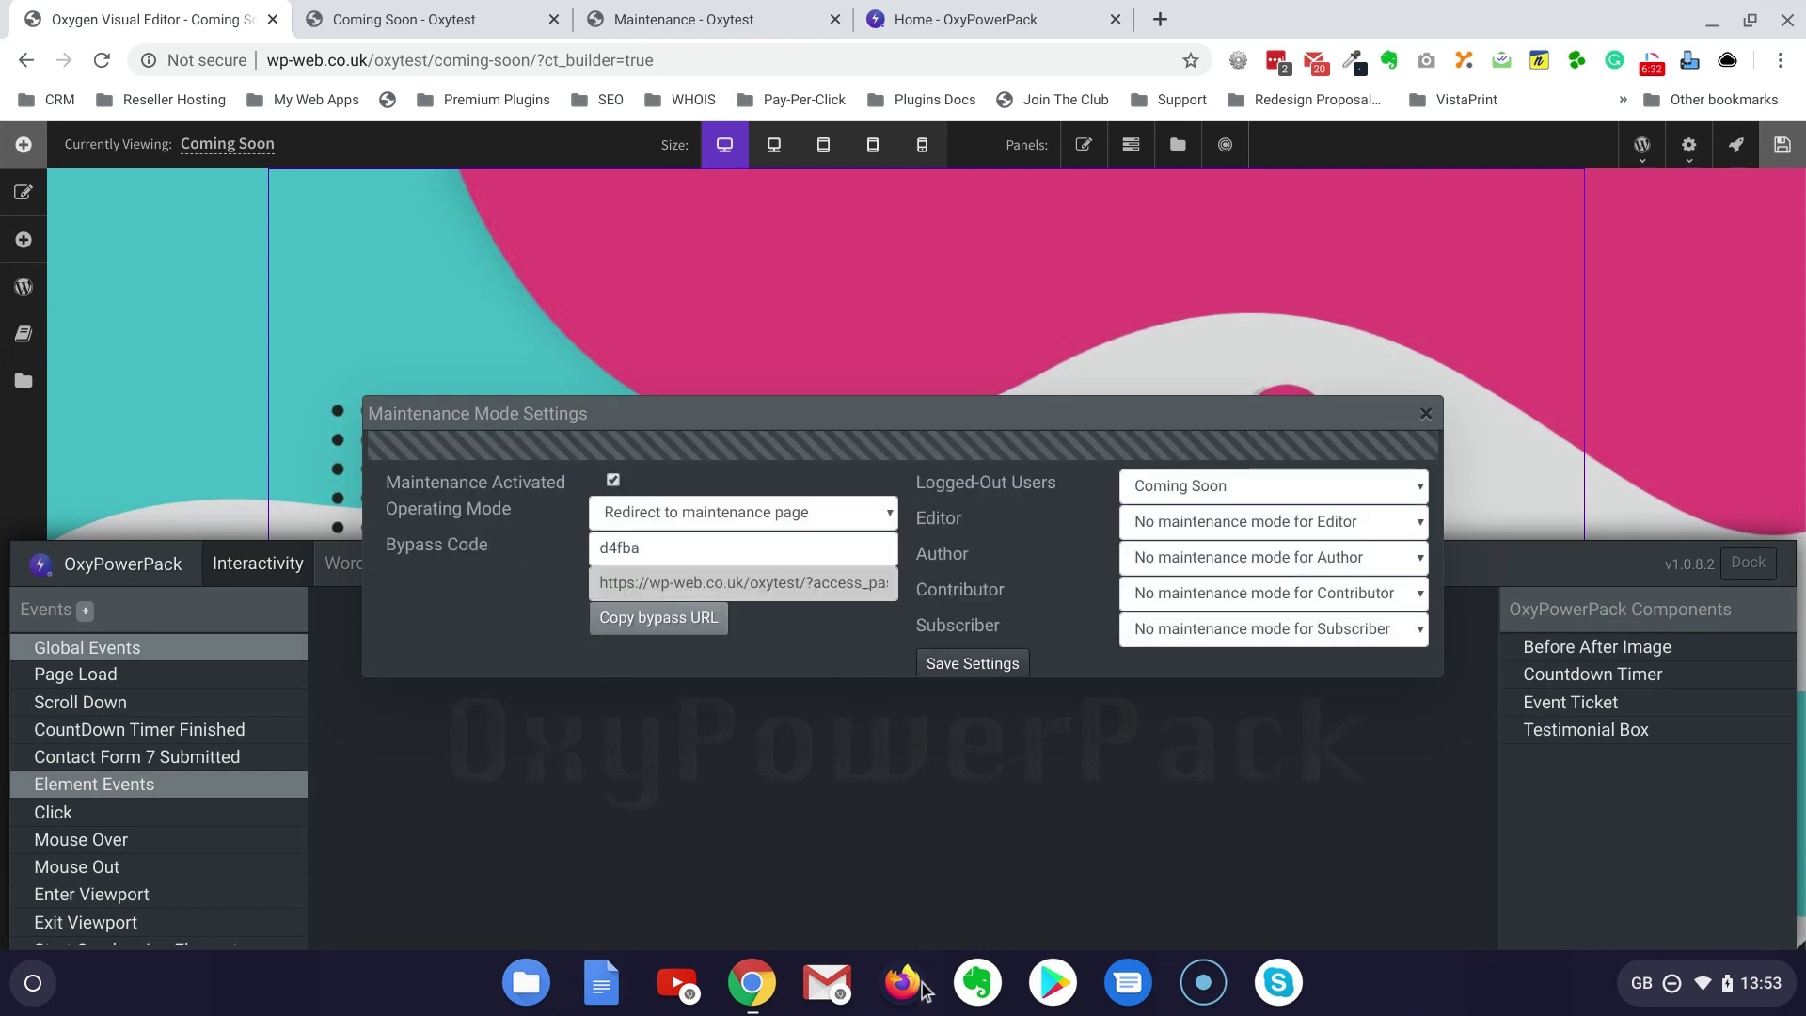
pyautogui.click(769, 1000)
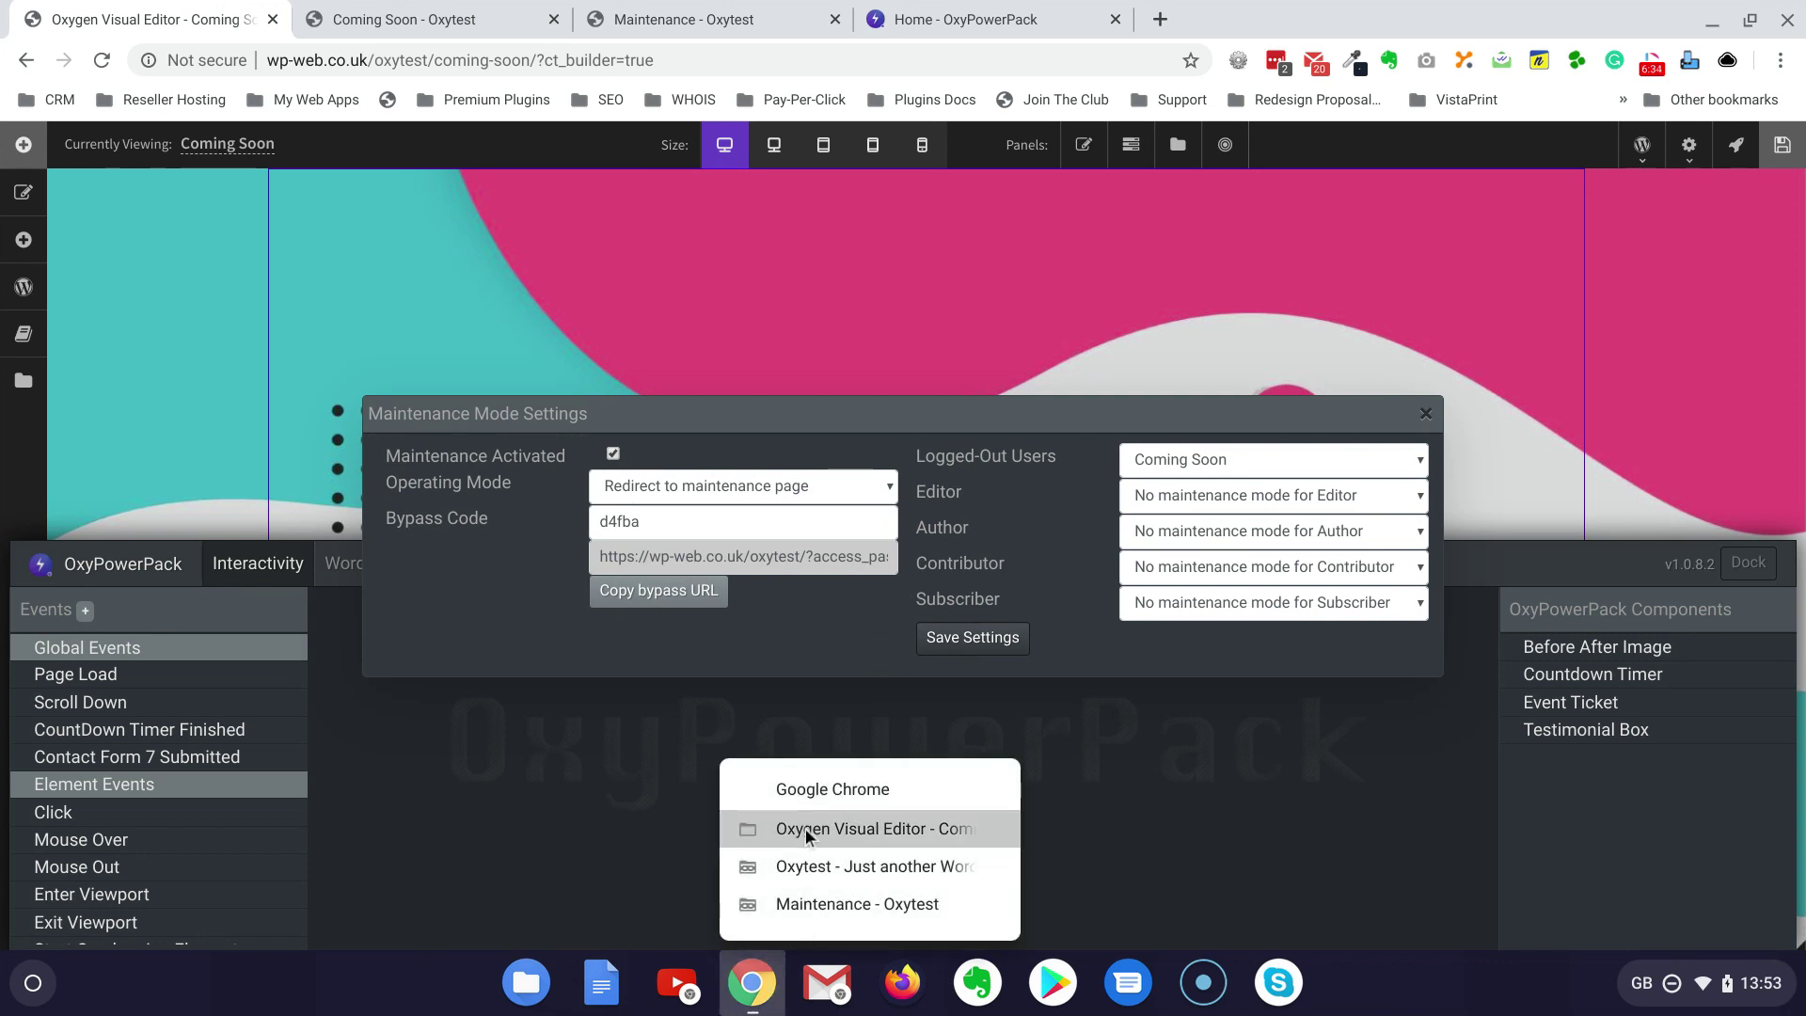
# Step: Reload /oxytest/ in the logged-out window to confirm the Coming Soon redirect, then return to the editor
pyautogui.click(800, 867)
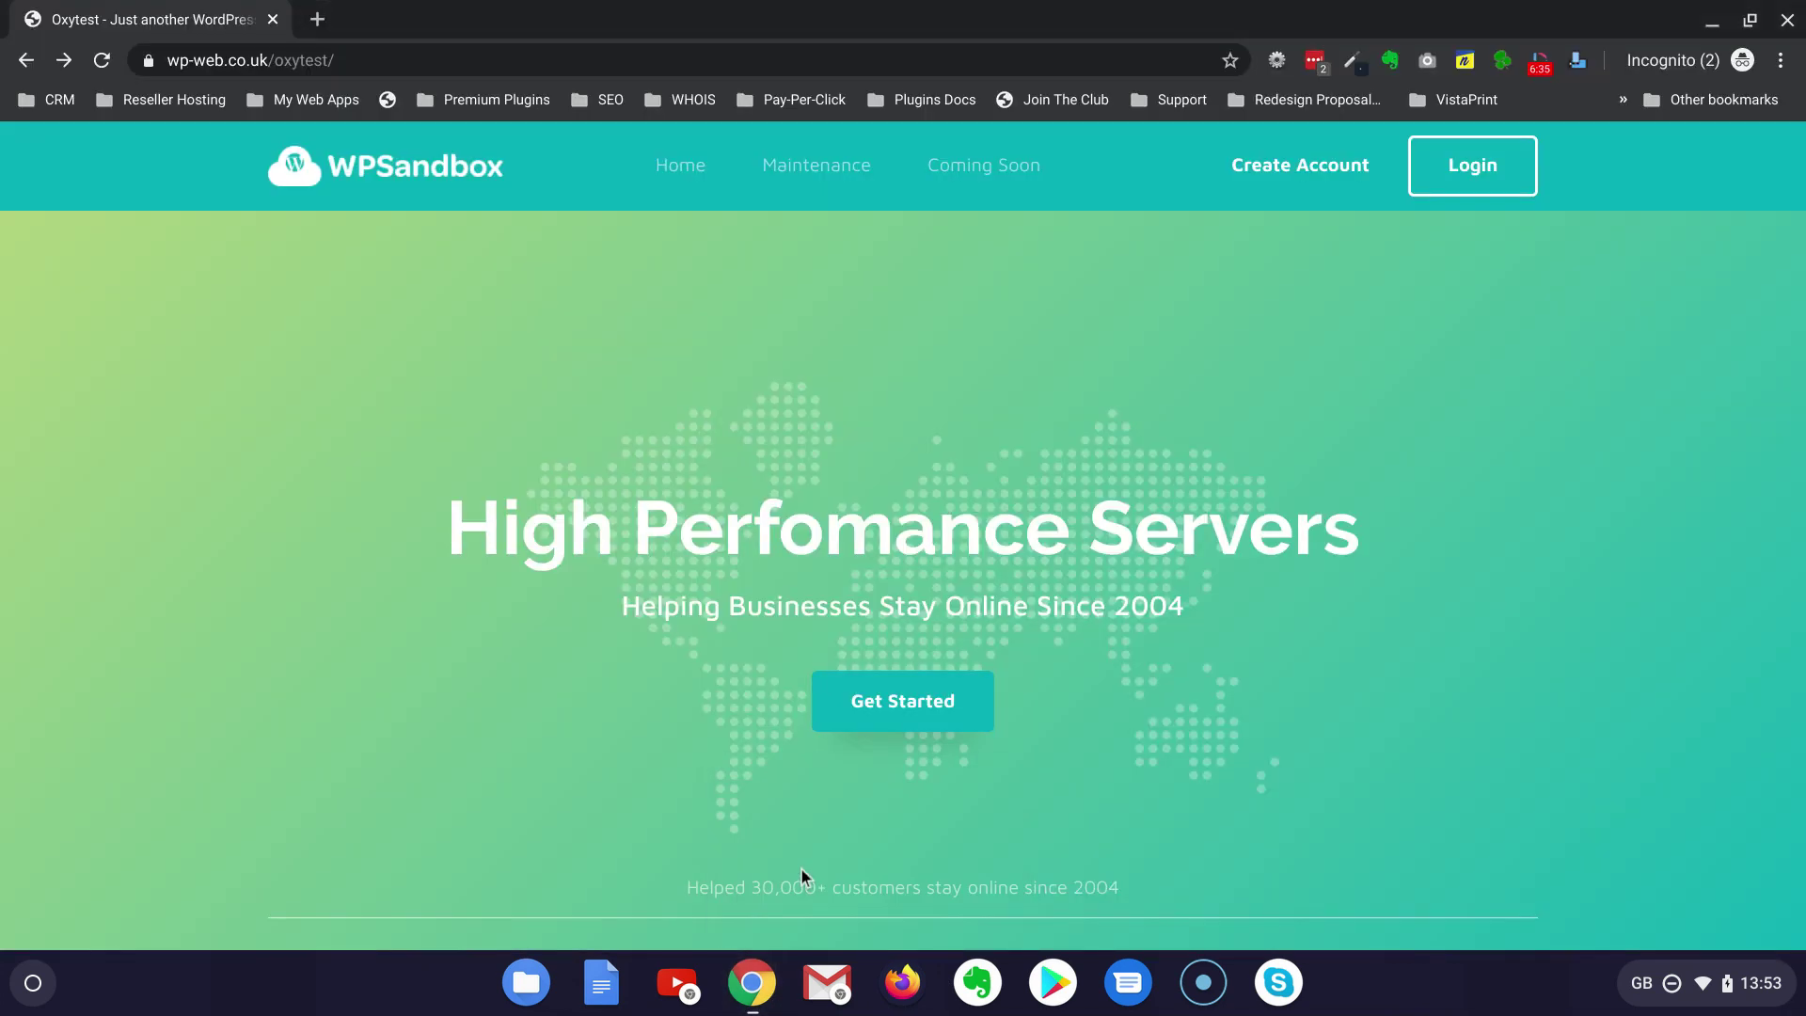
pyautogui.click(373, 64)
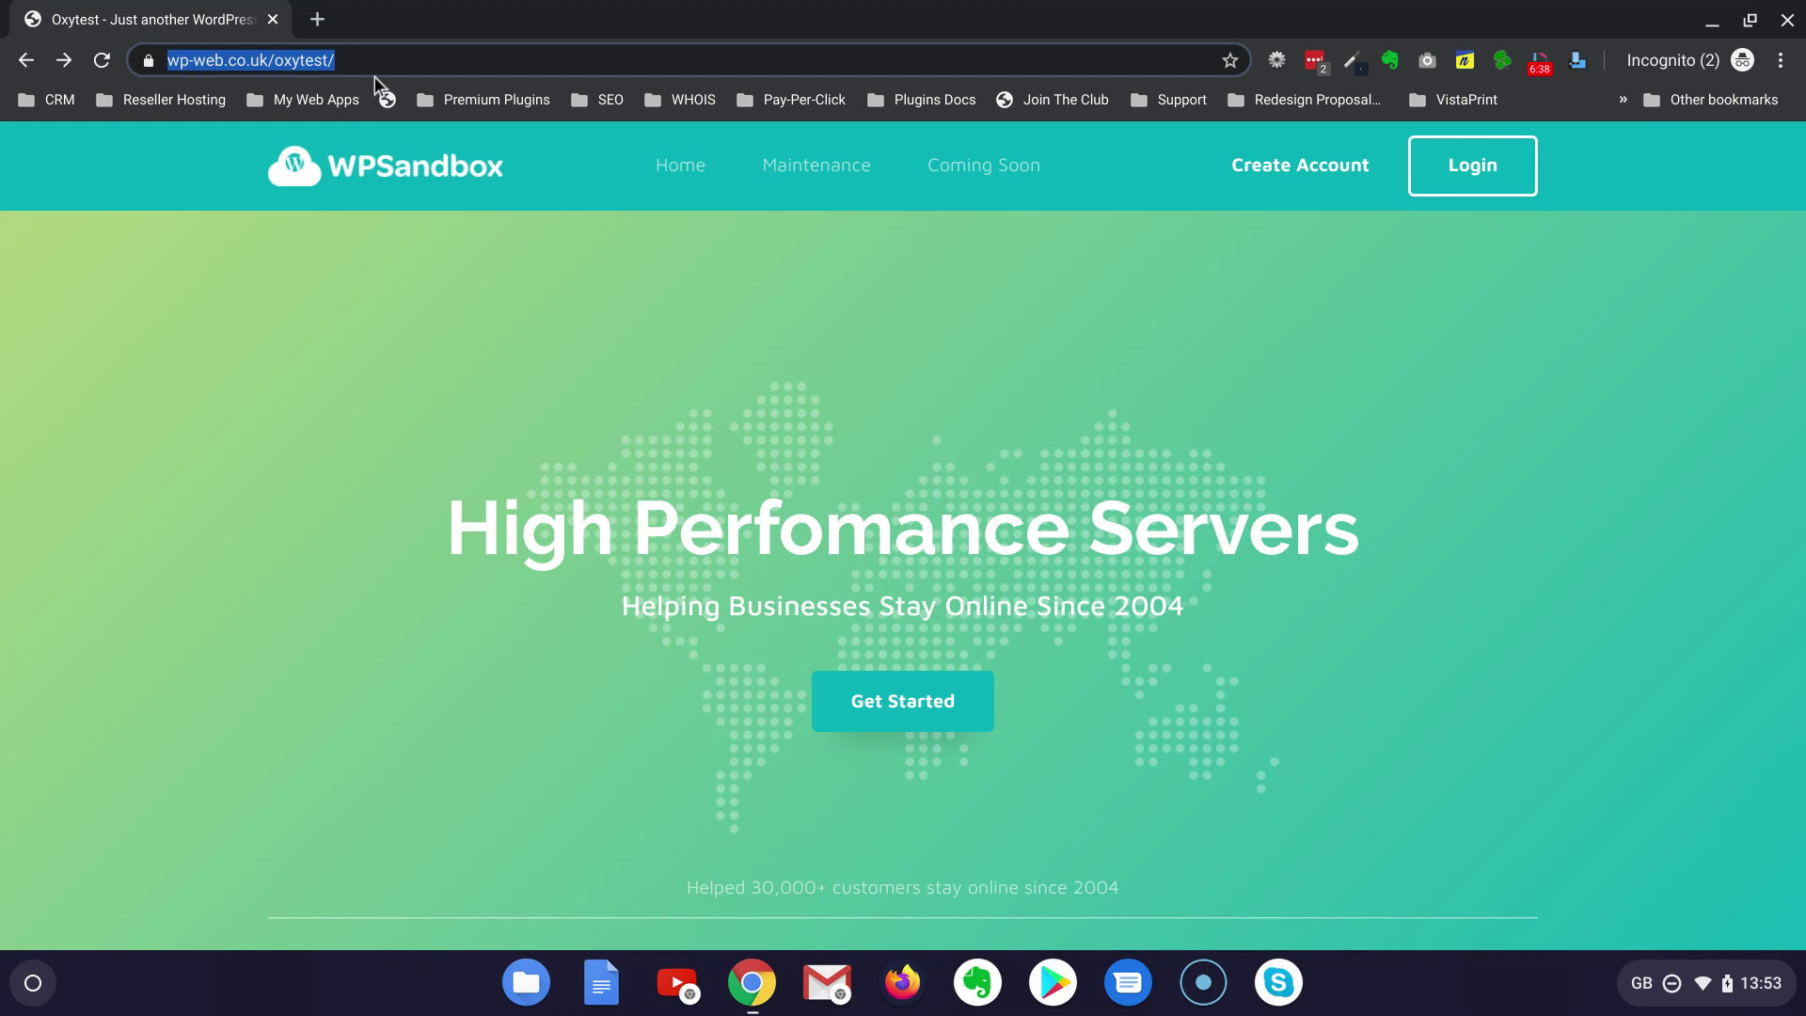
pyautogui.press('Down')
pyautogui.press('Return')
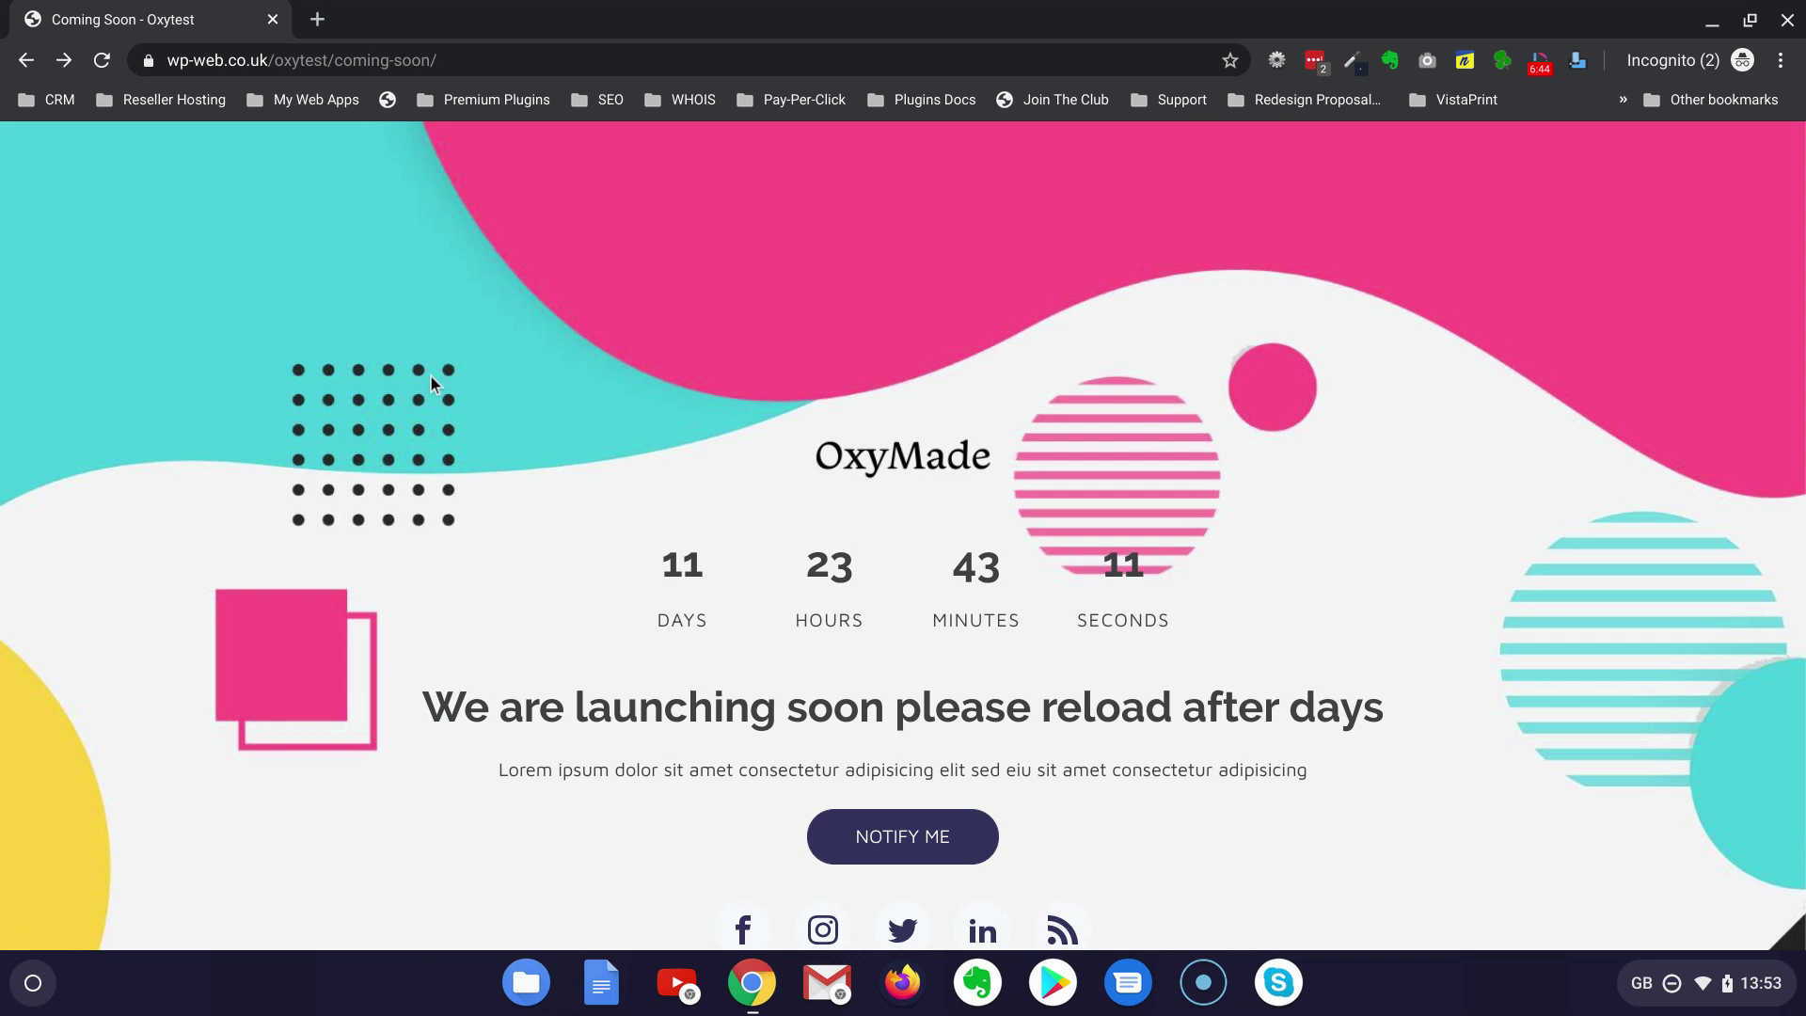
pyautogui.click(753, 995)
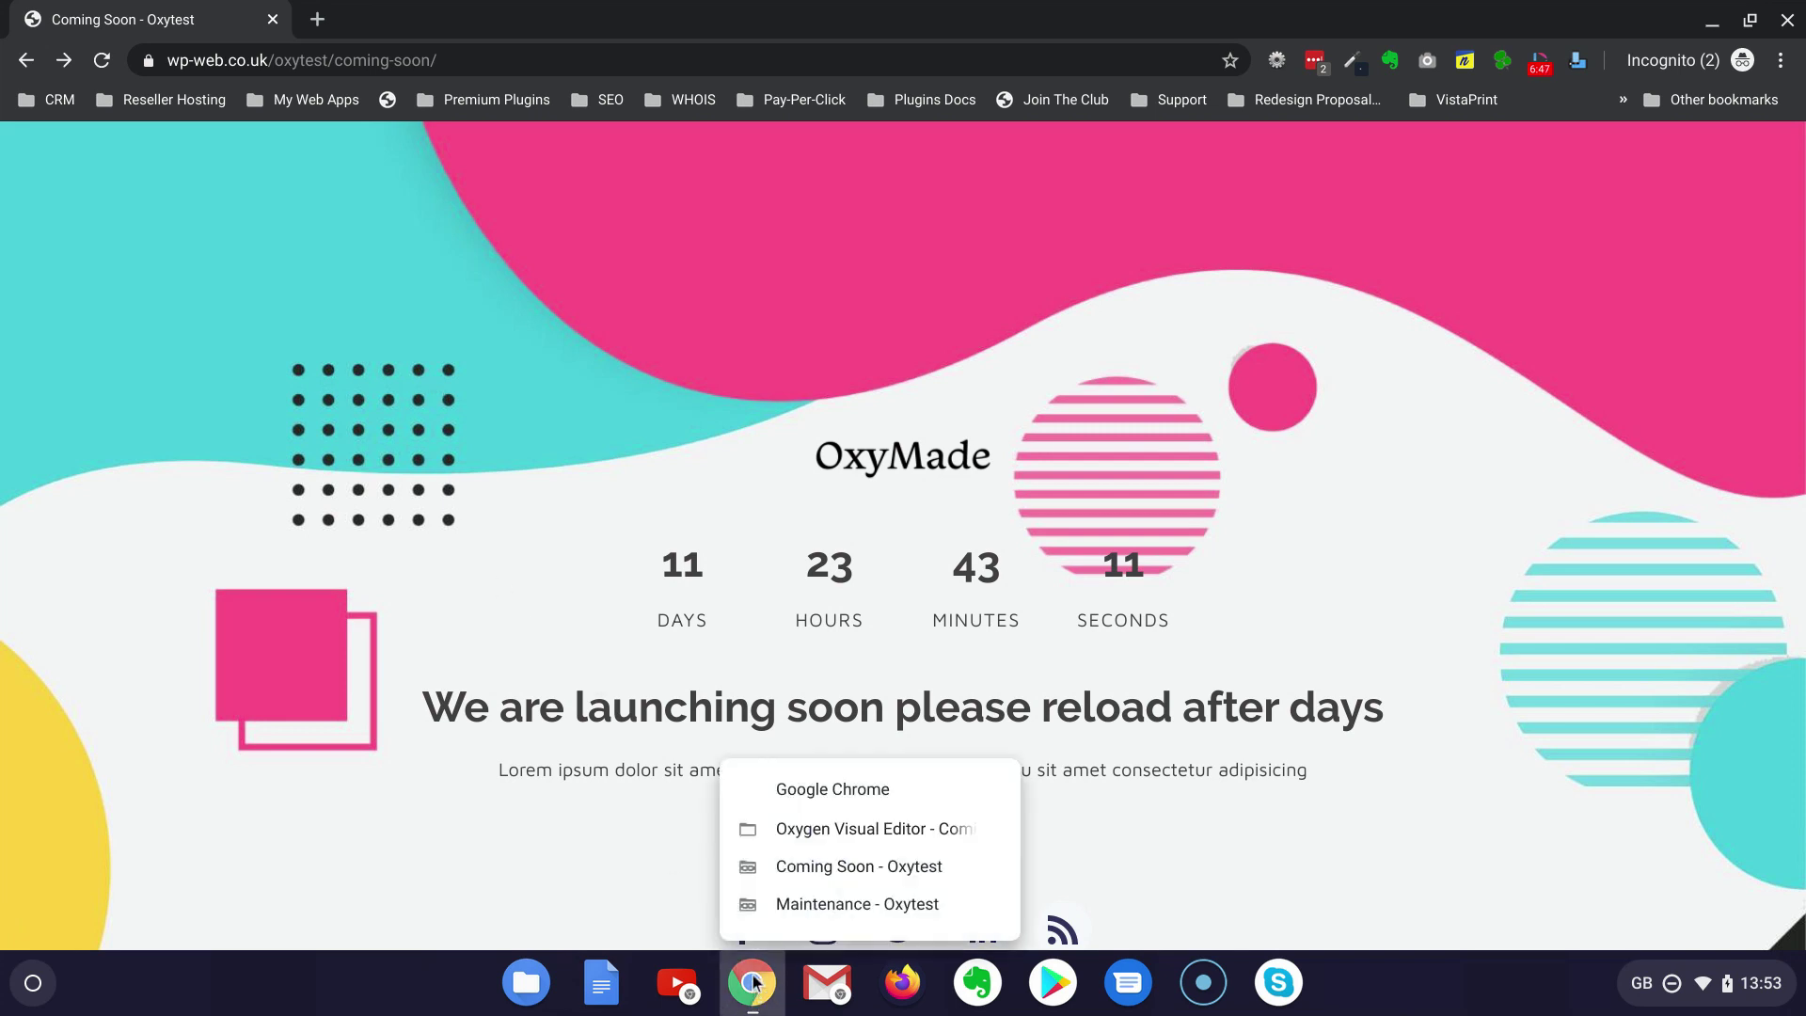
pyautogui.click(774, 829)
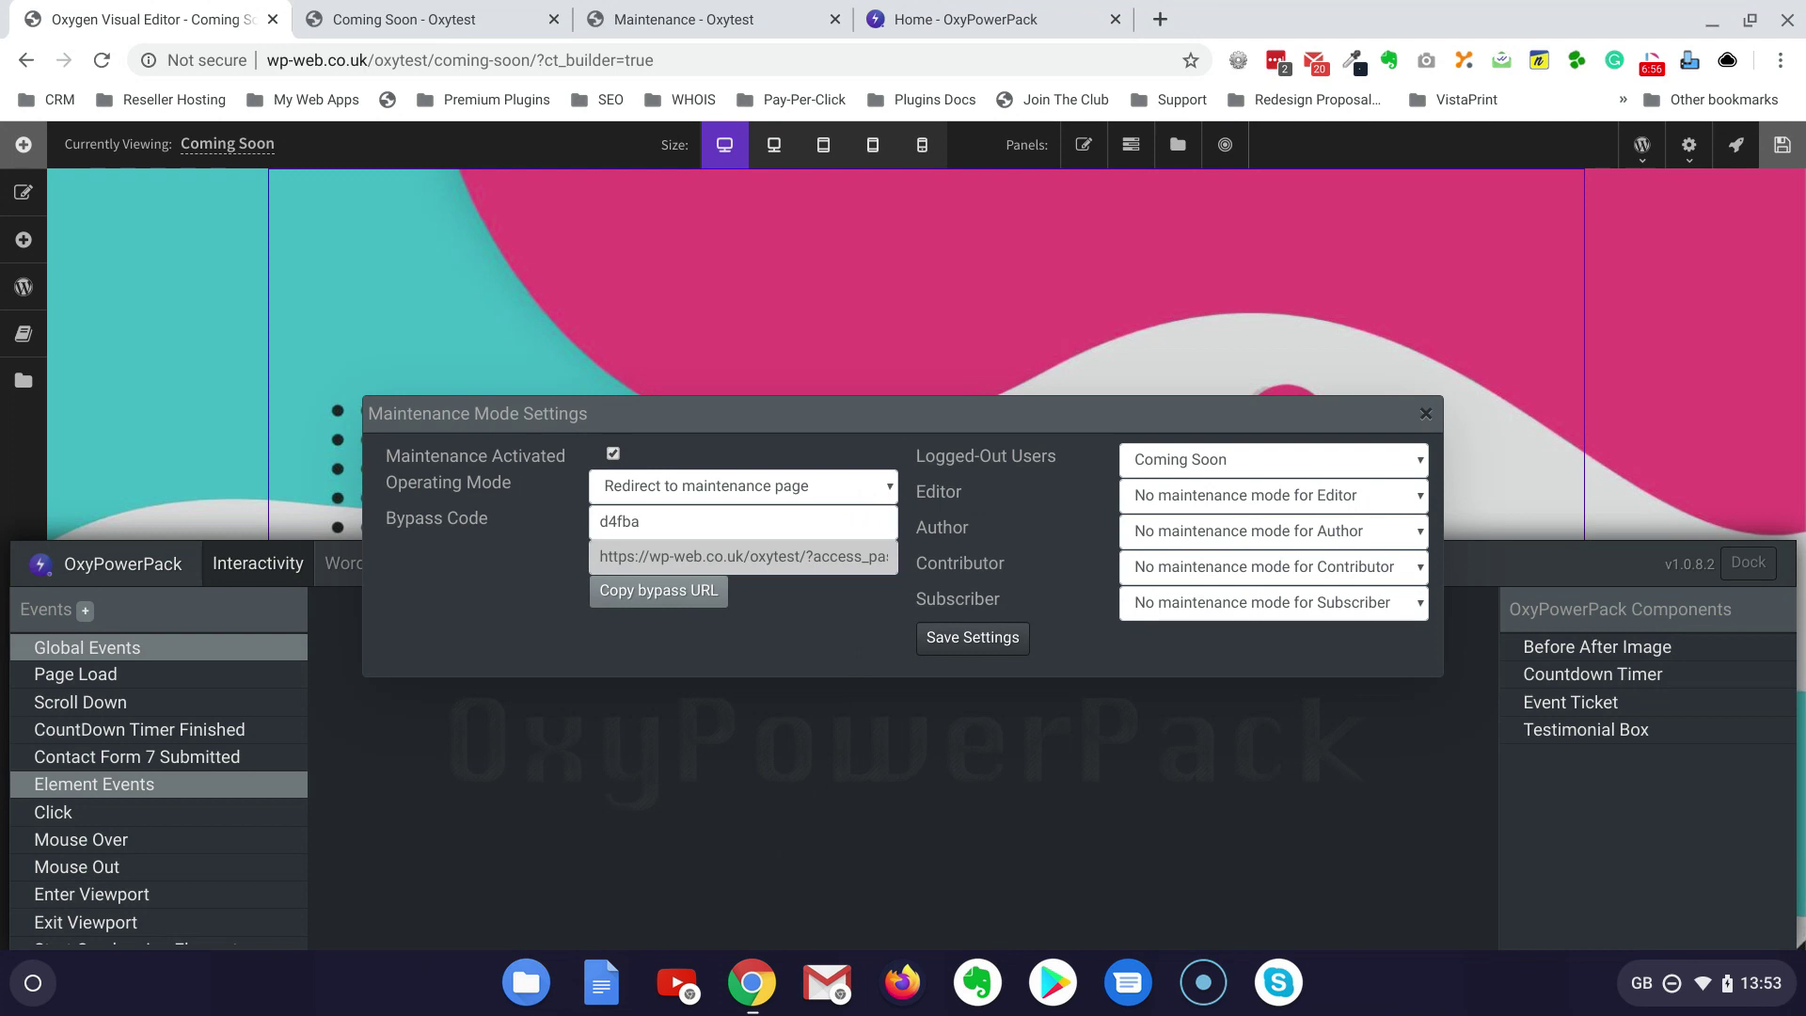
# Step: Confirm Logged-Out Users still shows Coming Soon, then close Maintenance Mode Settings and the OxyPowerPack panel
pyautogui.click(1422, 466)
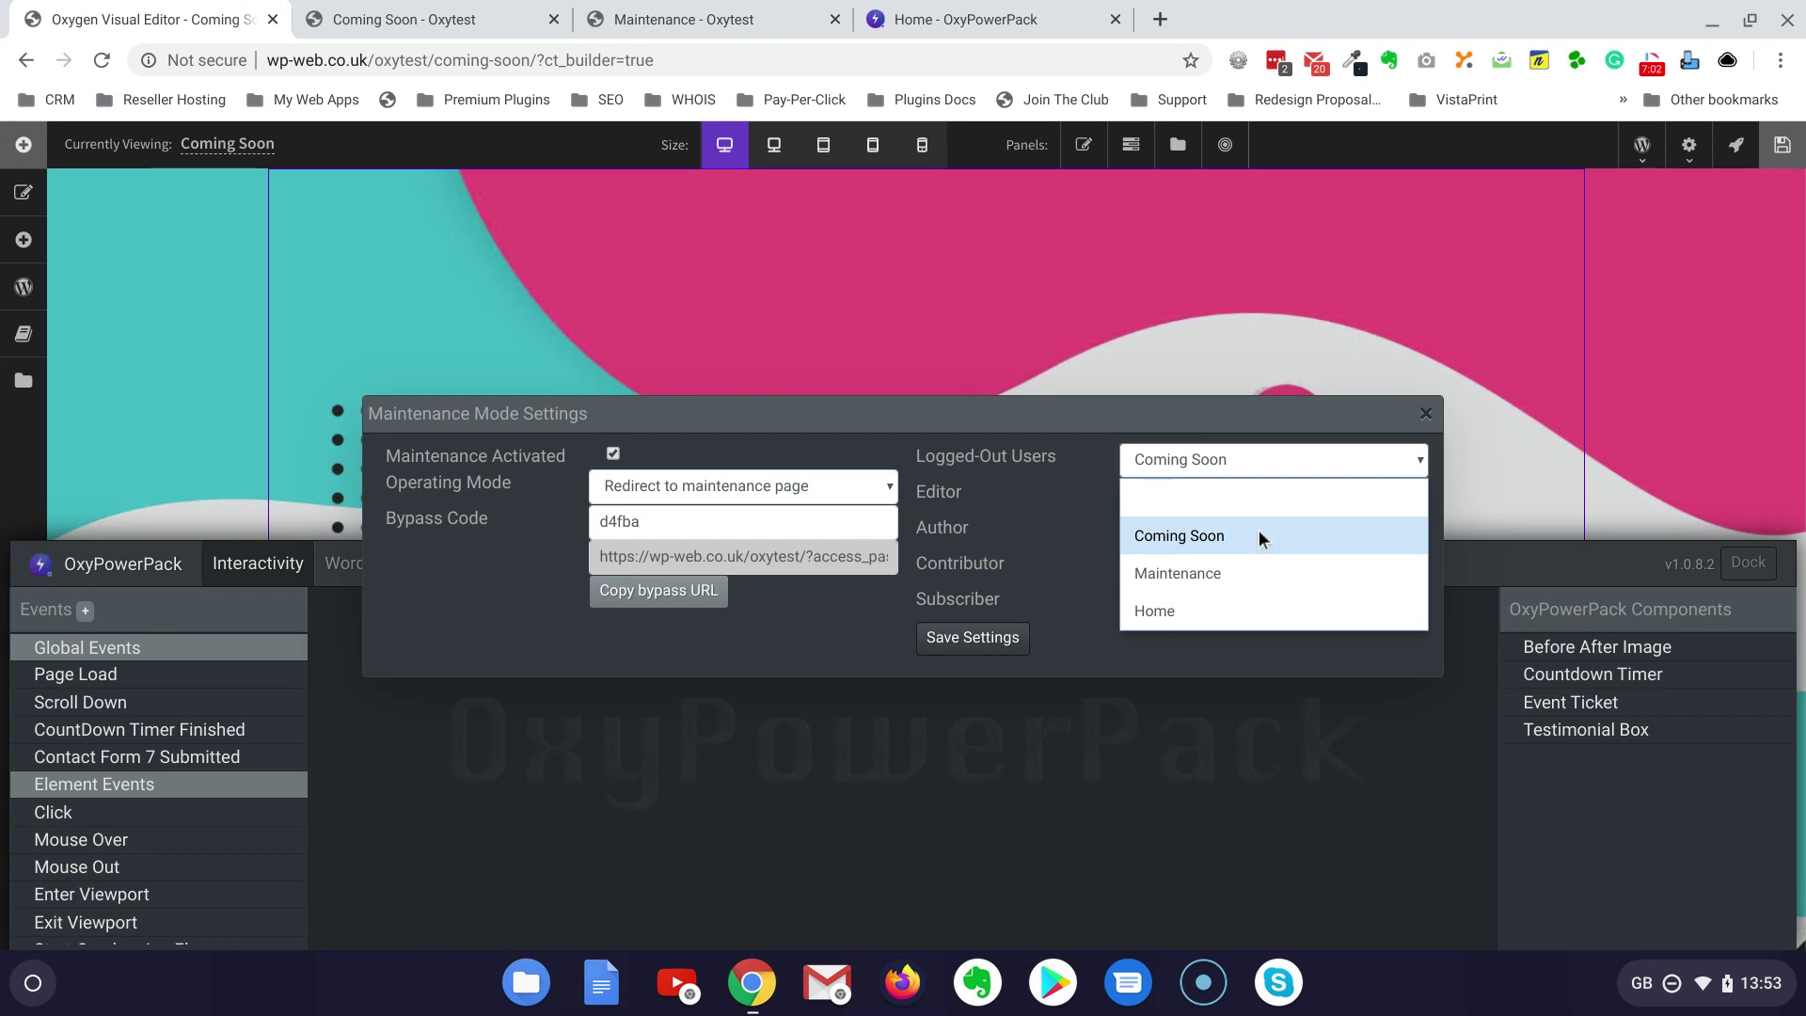
pyautogui.click(1426, 415)
pyautogui.click(1426, 415)
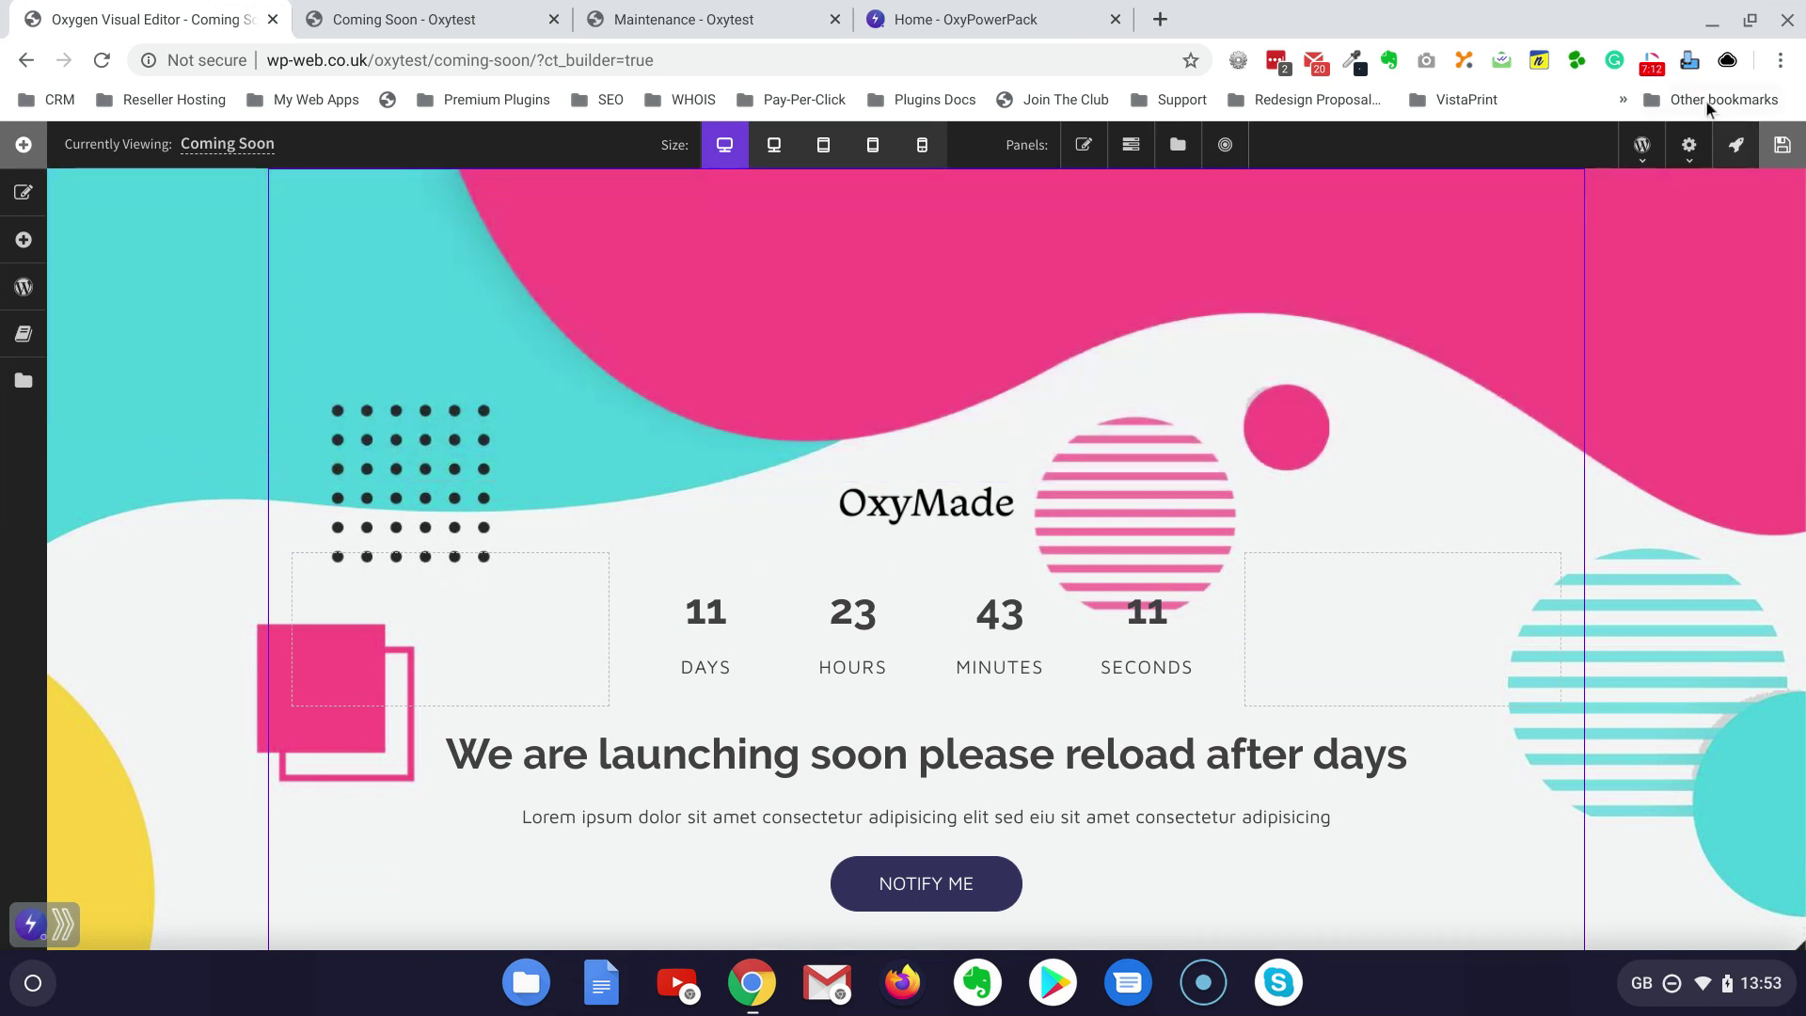
pyautogui.click(1651, 64)
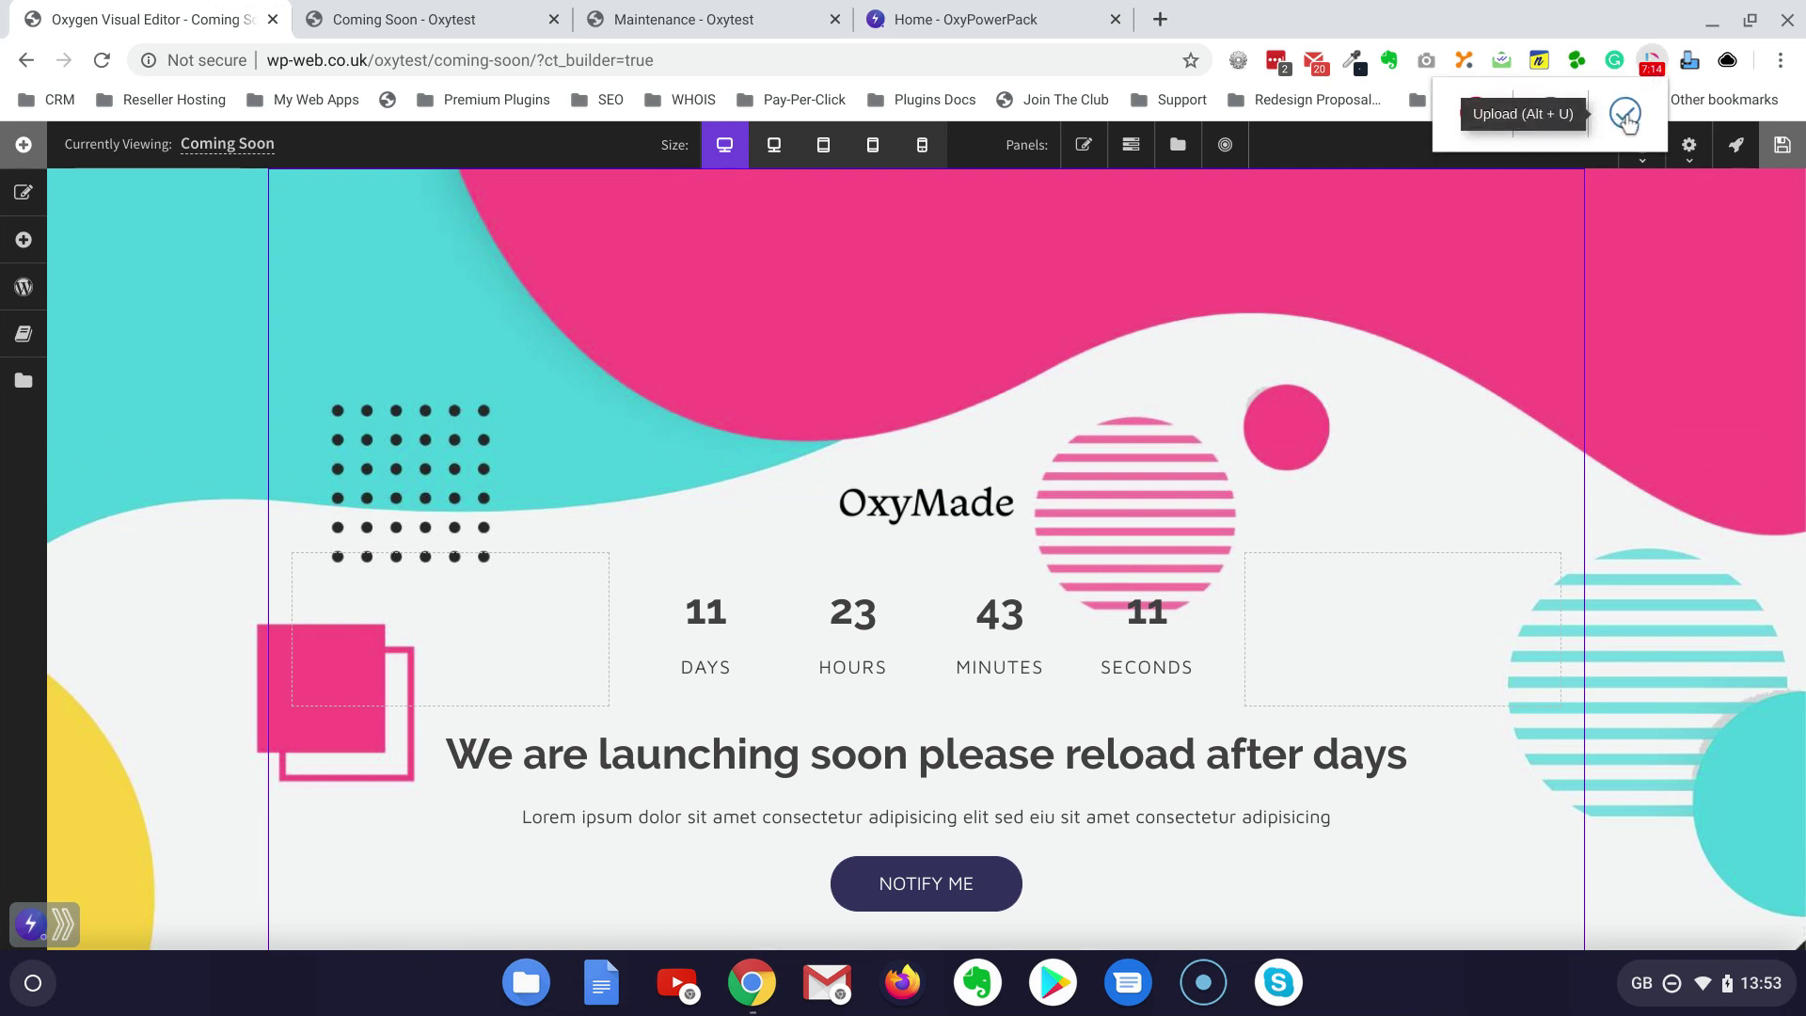